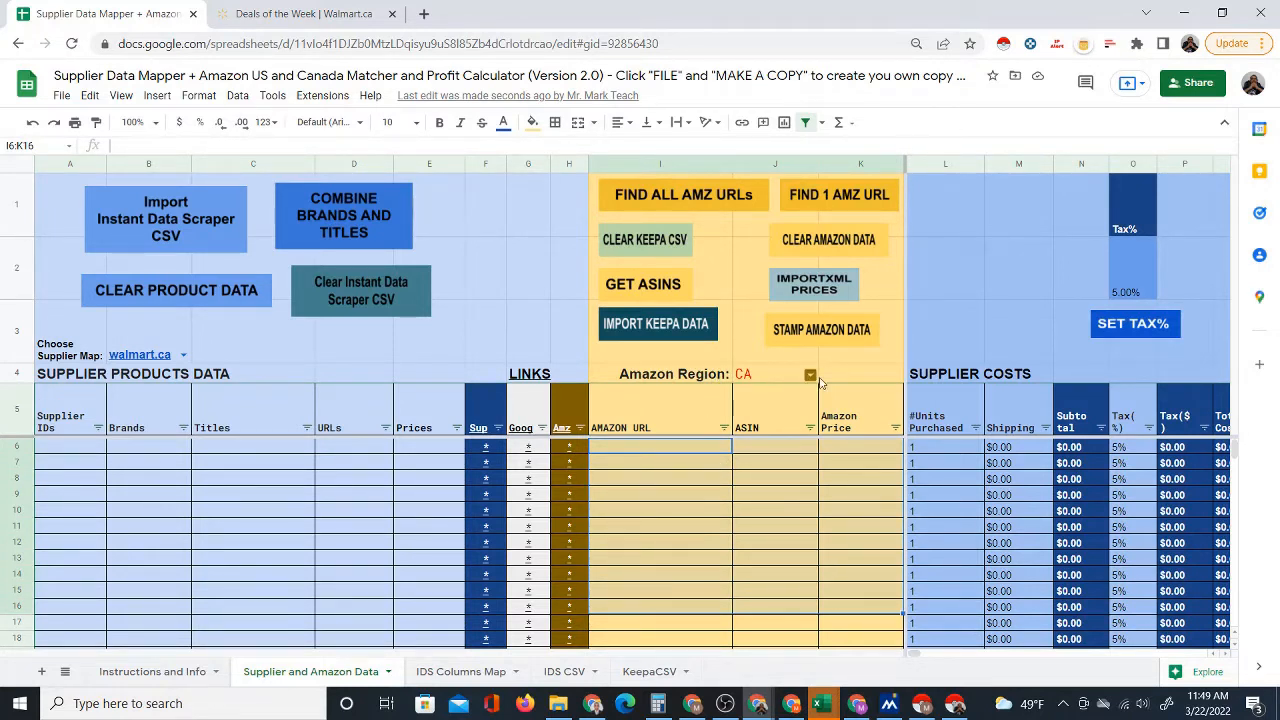
# - Check the available Amazon Region options on the Supplier and Amazon Data sheet, leaving CA selected
pyautogui.click(784, 378)
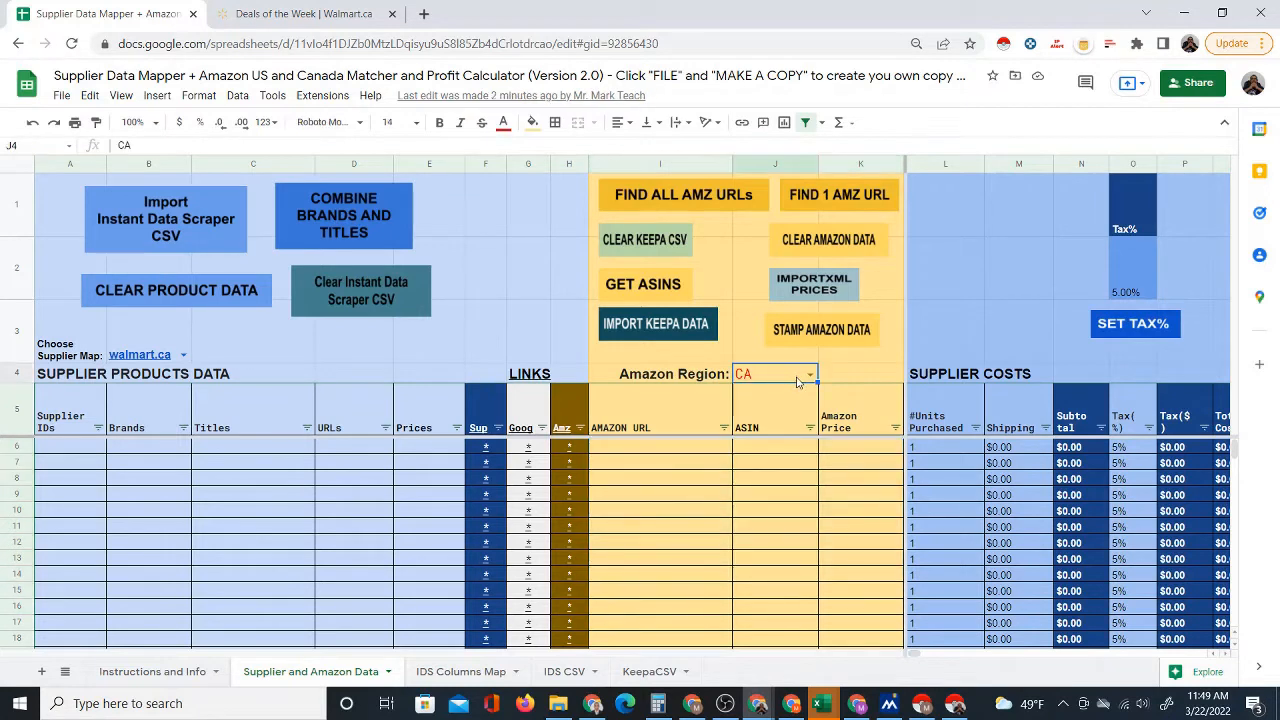
pyautogui.click(810, 375)
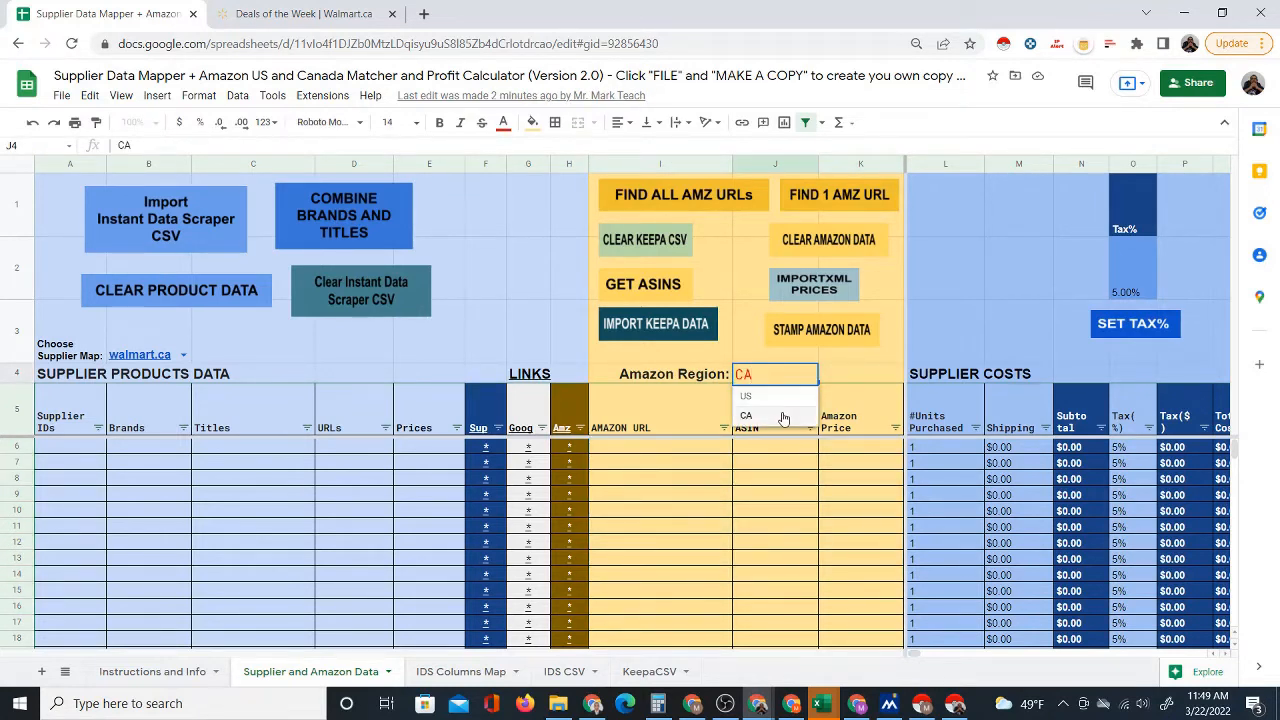
pyautogui.click(849, 372)
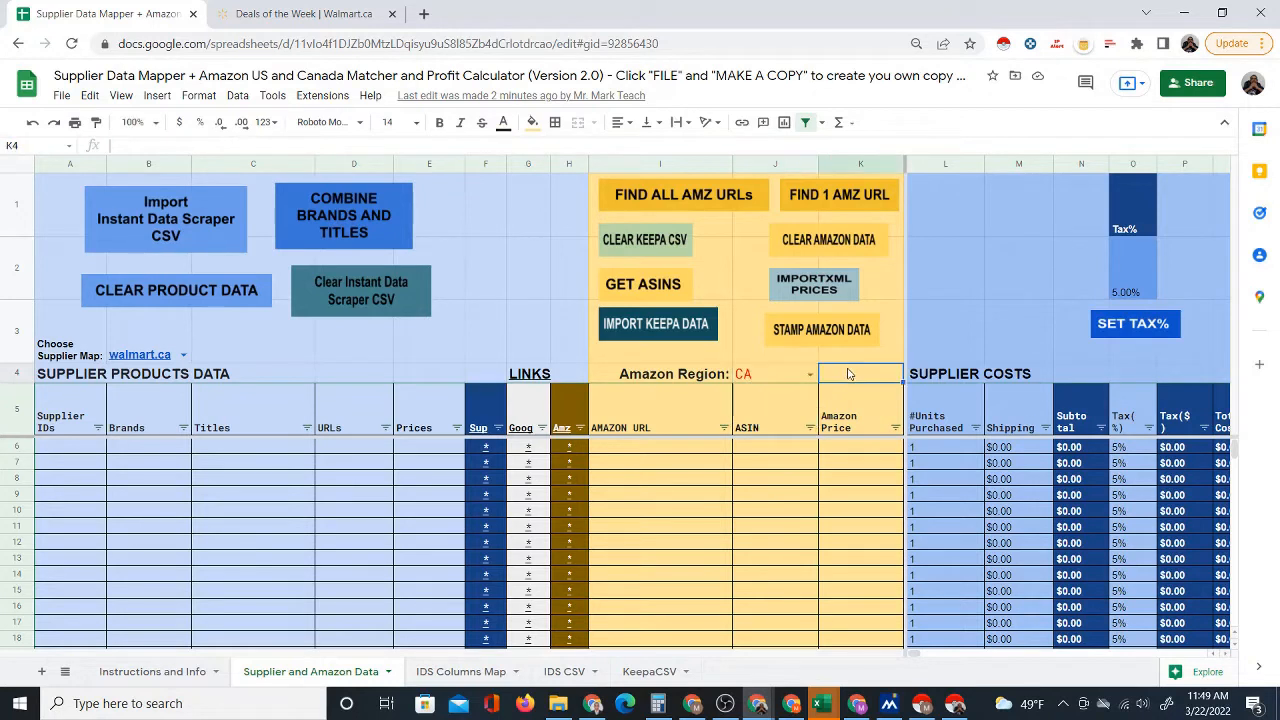
pyautogui.click(713, 376)
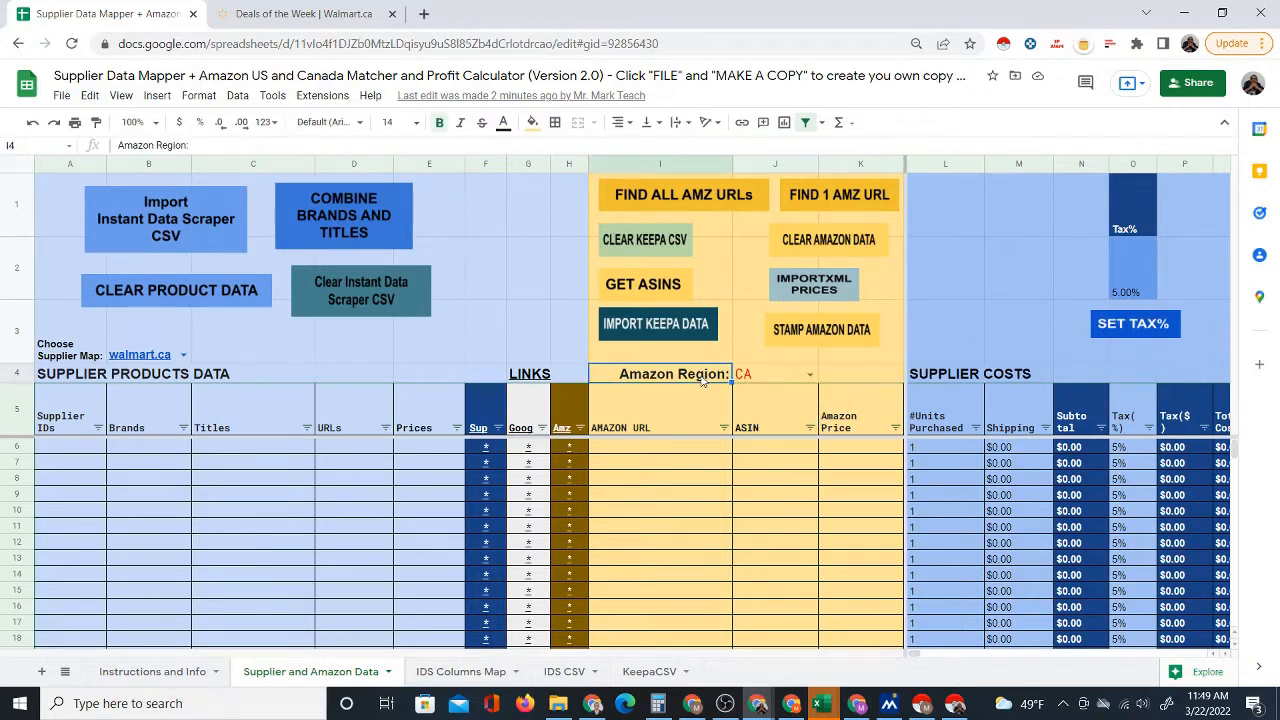
pyautogui.click(758, 376)
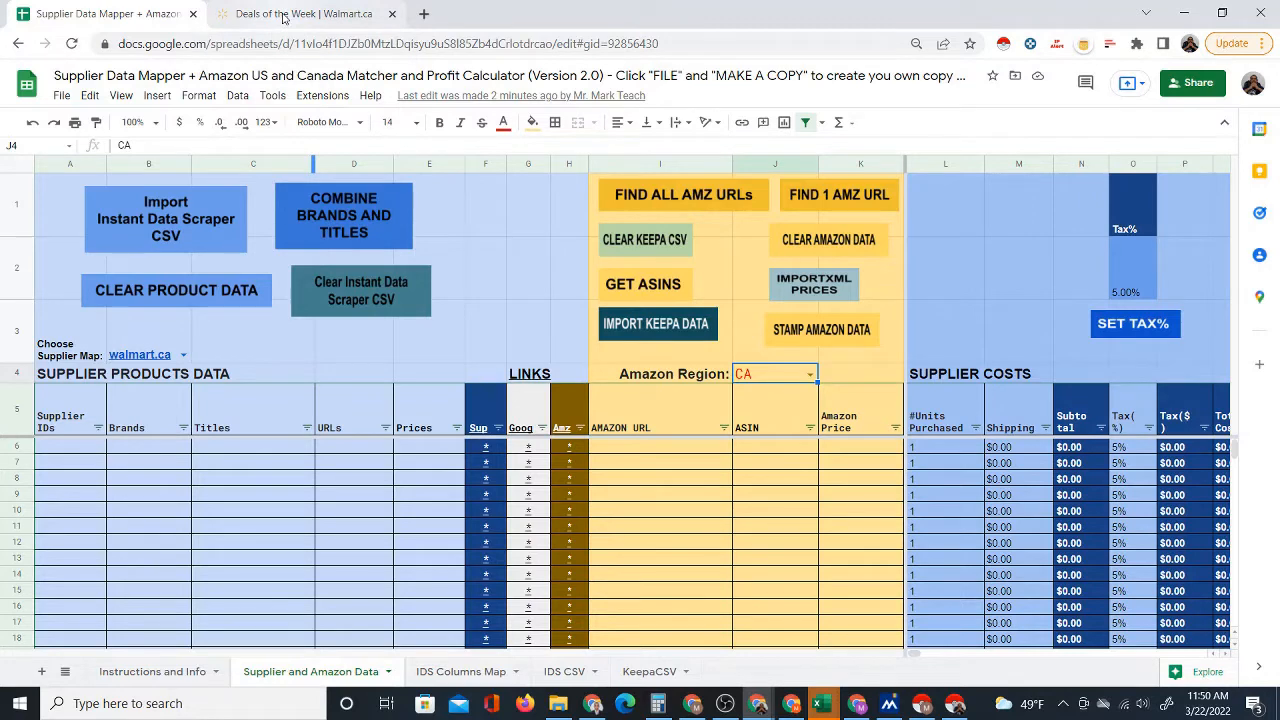
# - Scrape the Walmart.ca Deals of the Week appliances page with Instant Data Scraper and download the results as CSV
pyautogui.click(285, 17)
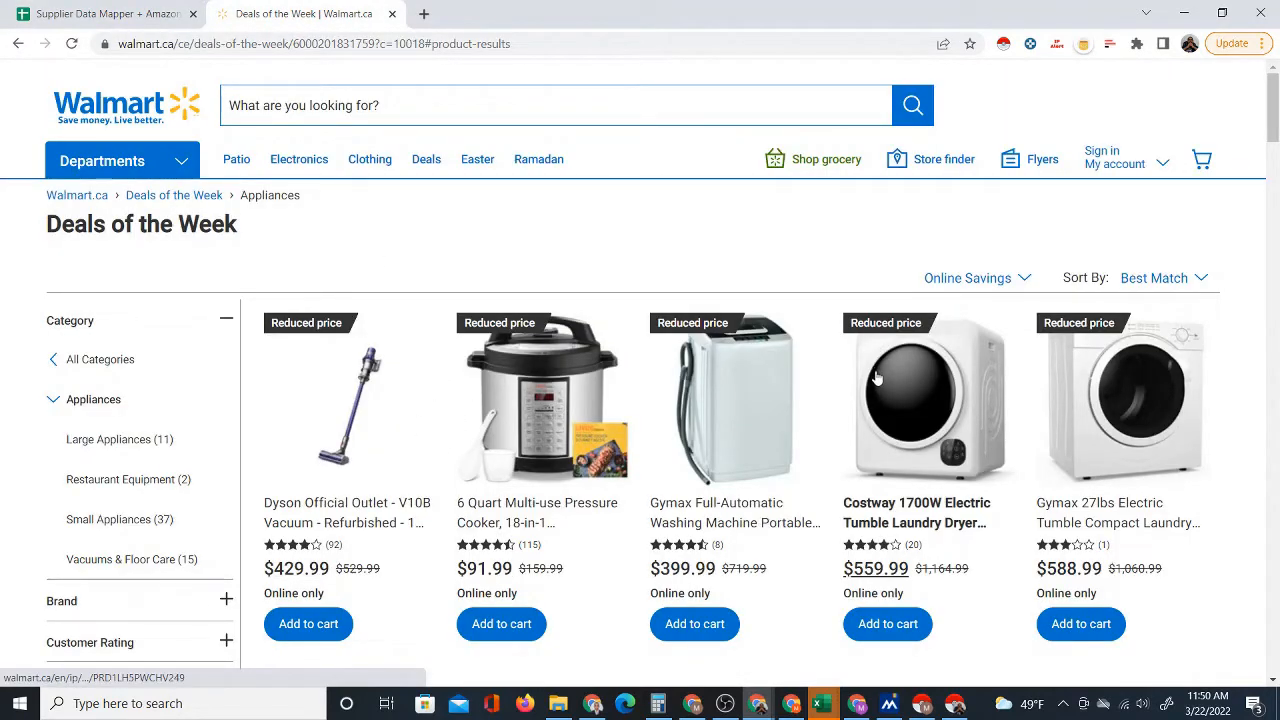
pyautogui.click(1003, 46)
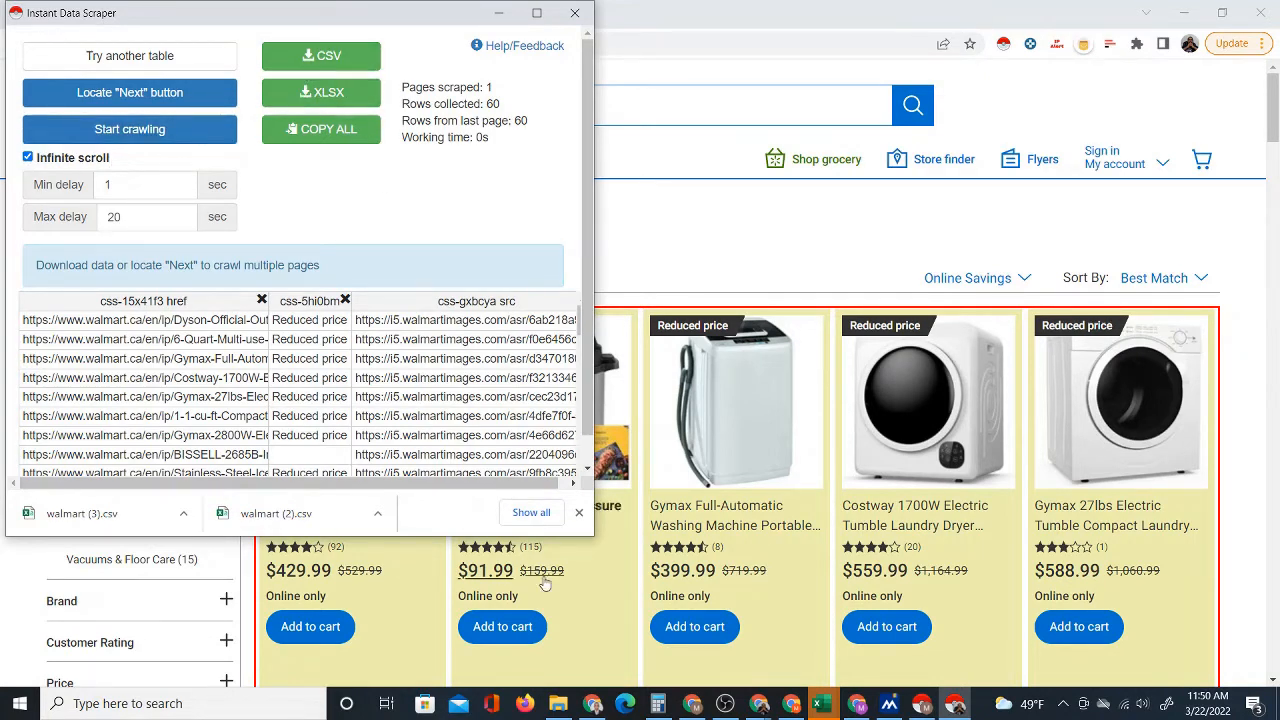
pyautogui.click(322, 63)
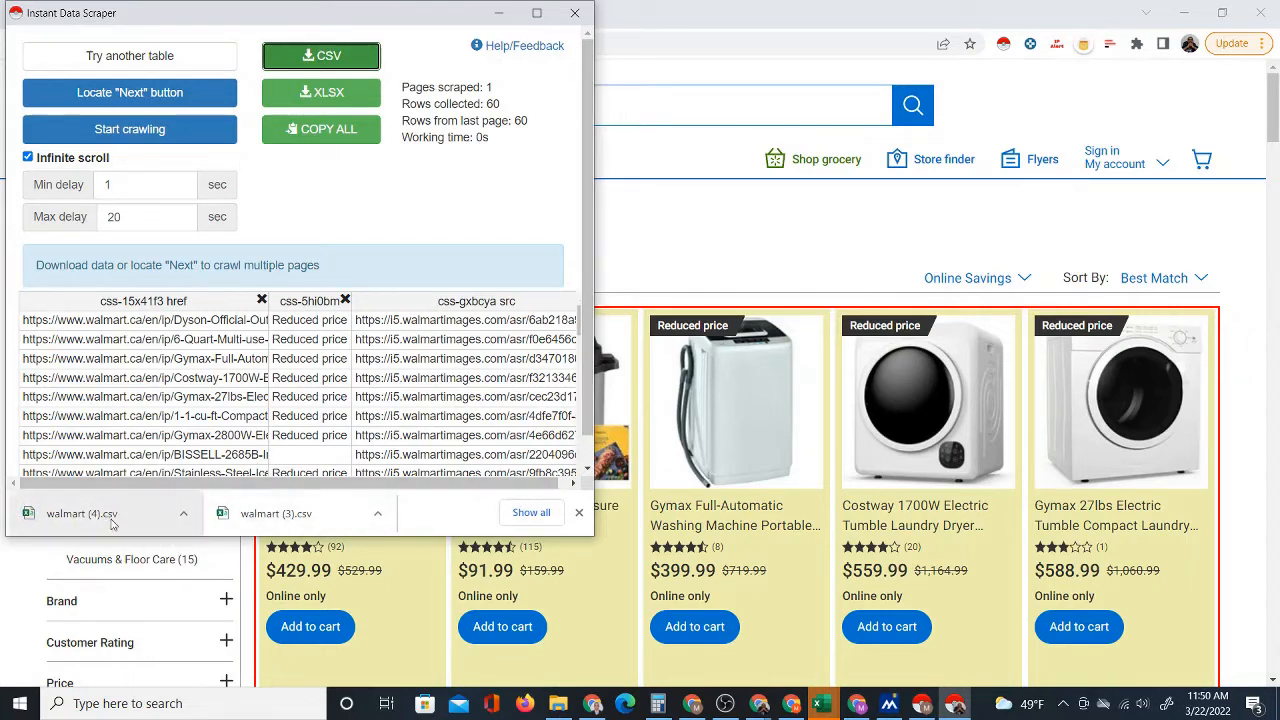
pyautogui.click(499, 15)
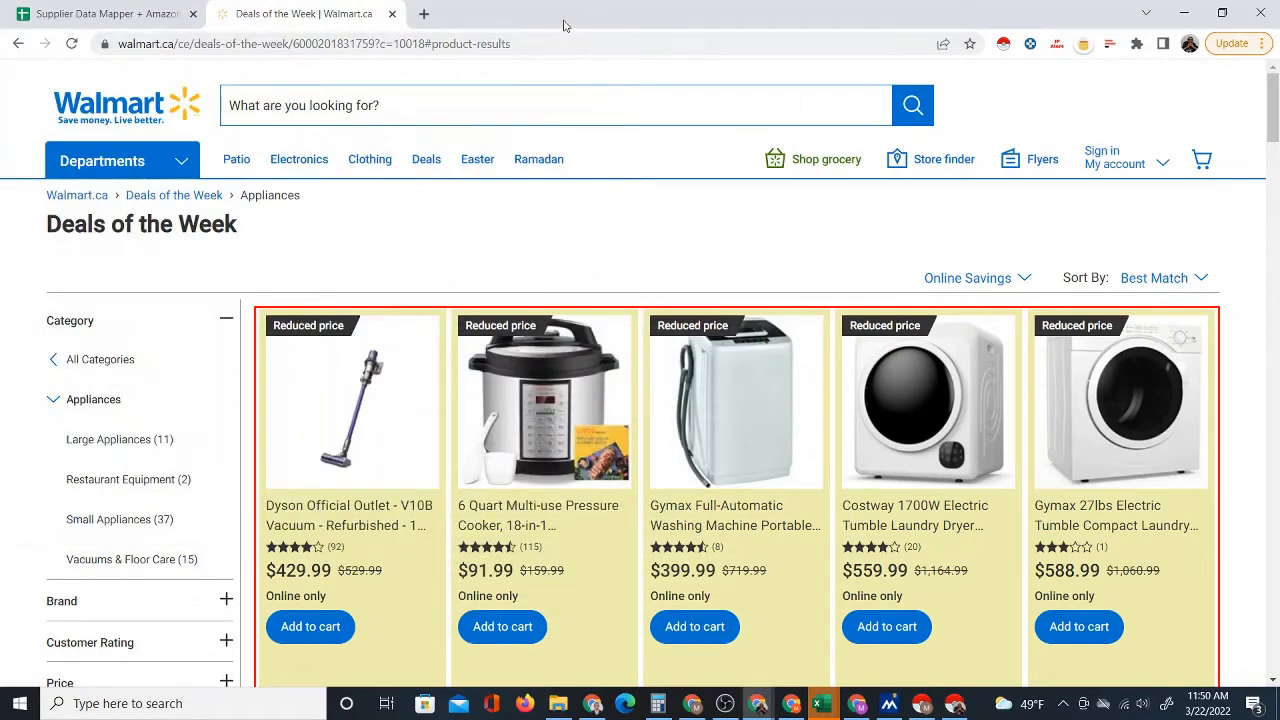
# - Upload walmart (4).csv from the Downloads folder for import into the spreadsheet's IDS CSV sheet
pyautogui.click(153, 15)
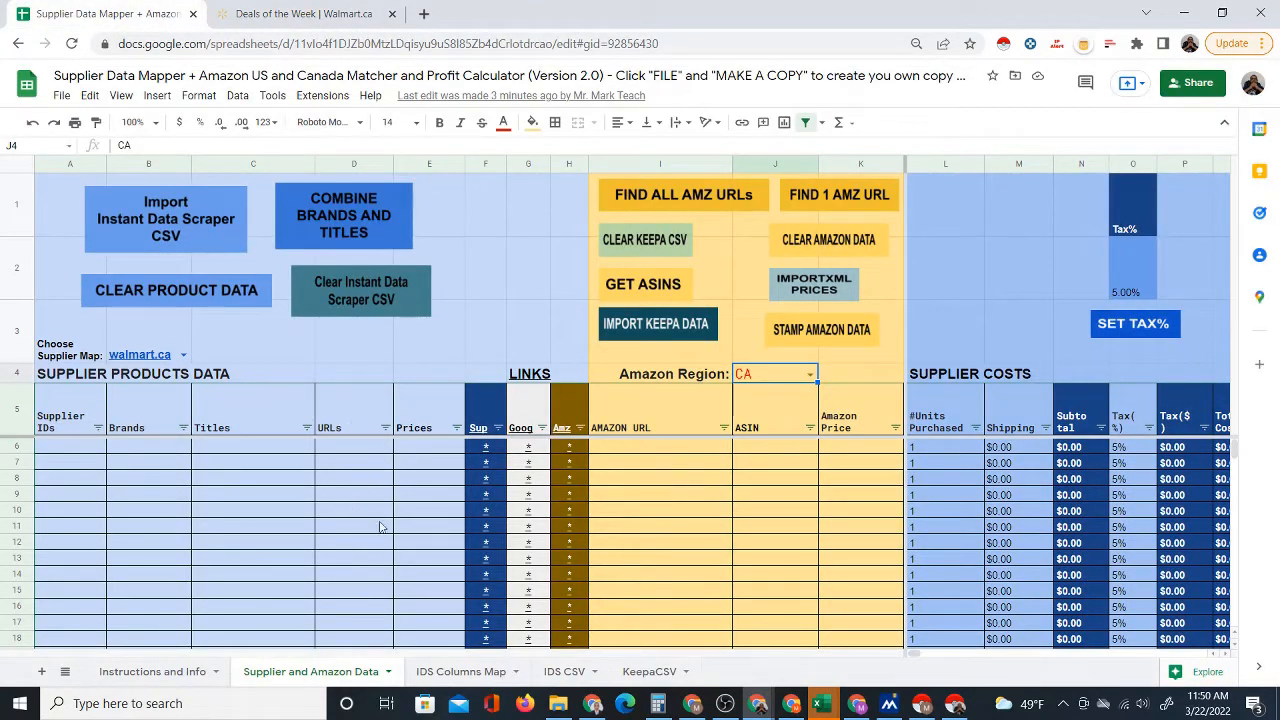
pyautogui.click(545, 672)
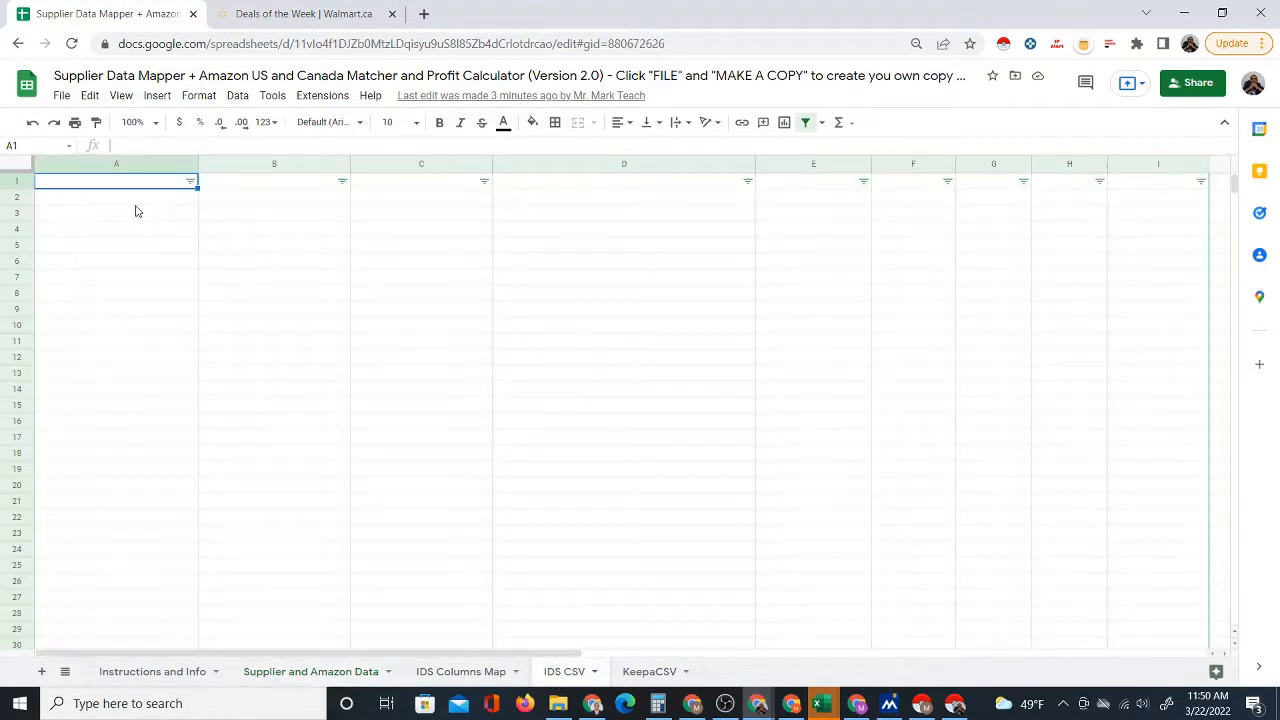
pyautogui.click(61, 95)
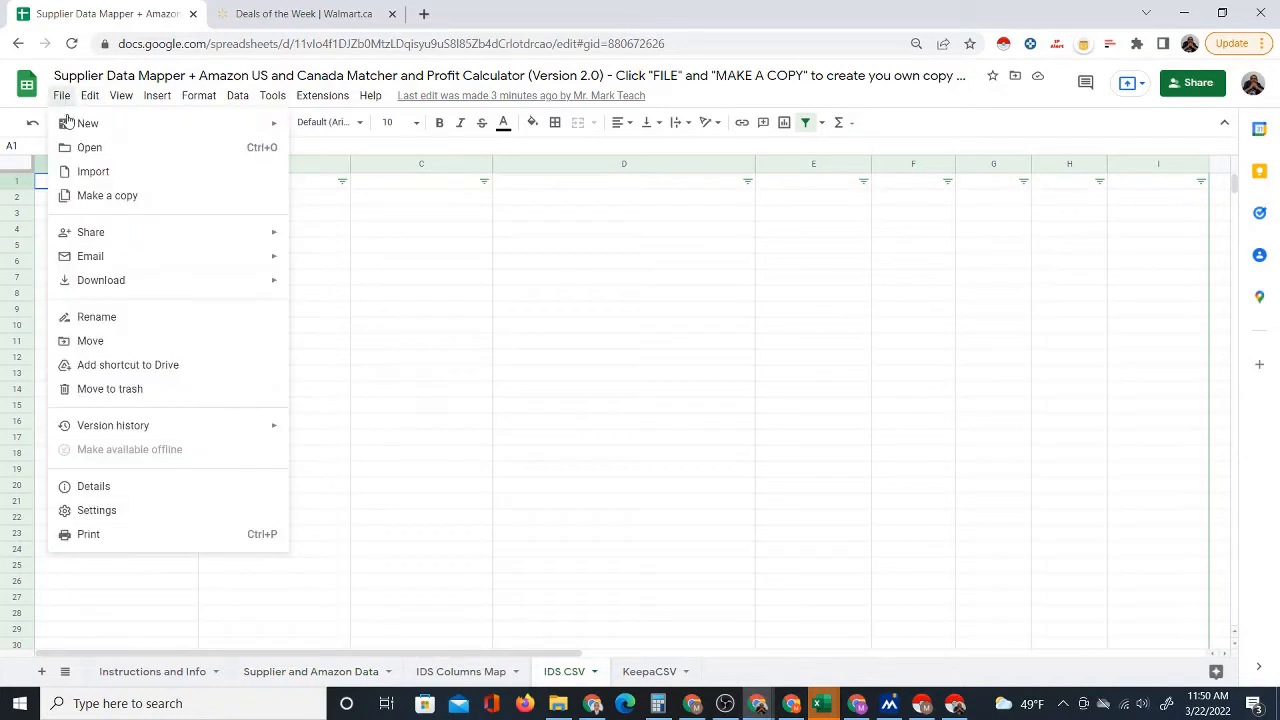
pyautogui.click(99, 173)
pyautogui.click(537, 192)
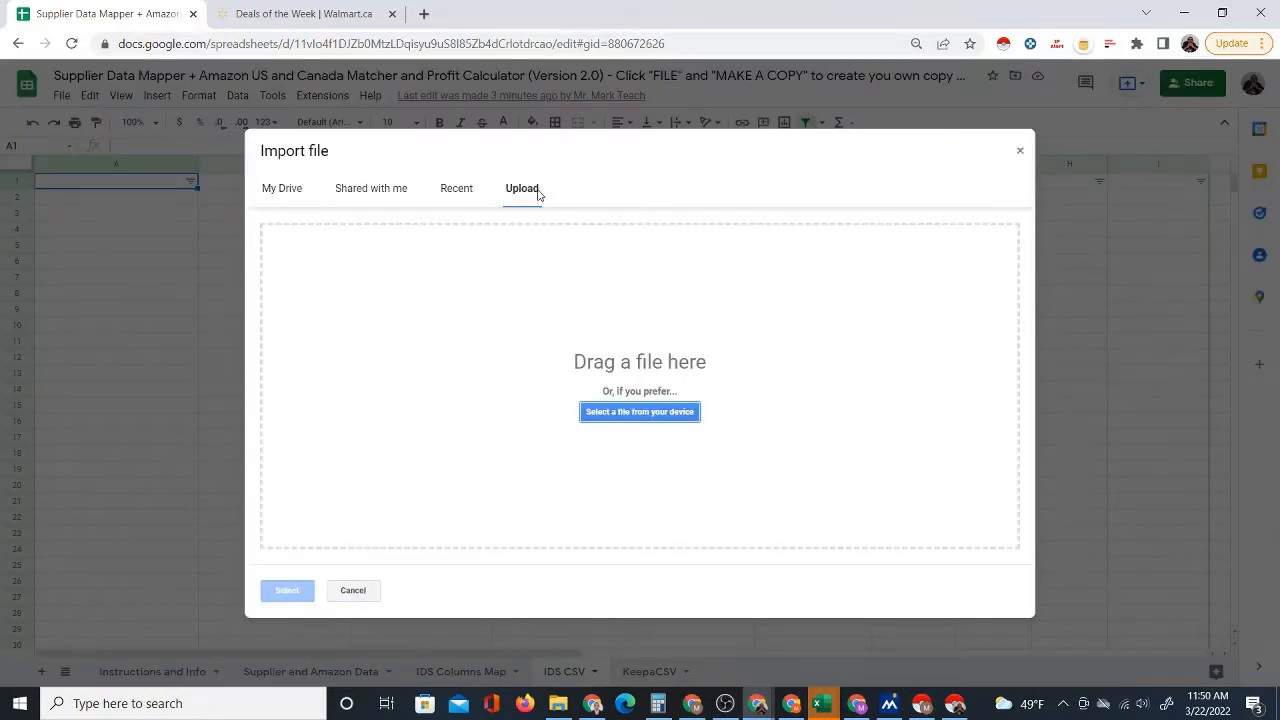
pyautogui.click(637, 413)
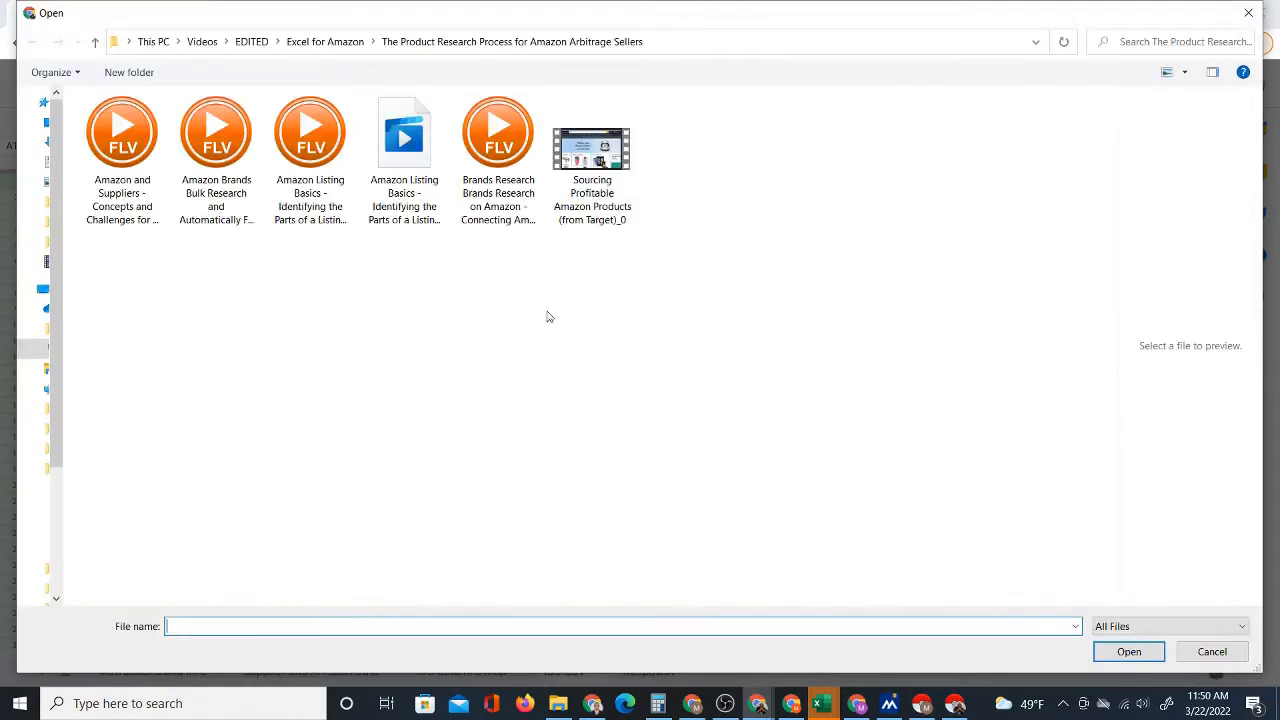
pyautogui.click(155, 42)
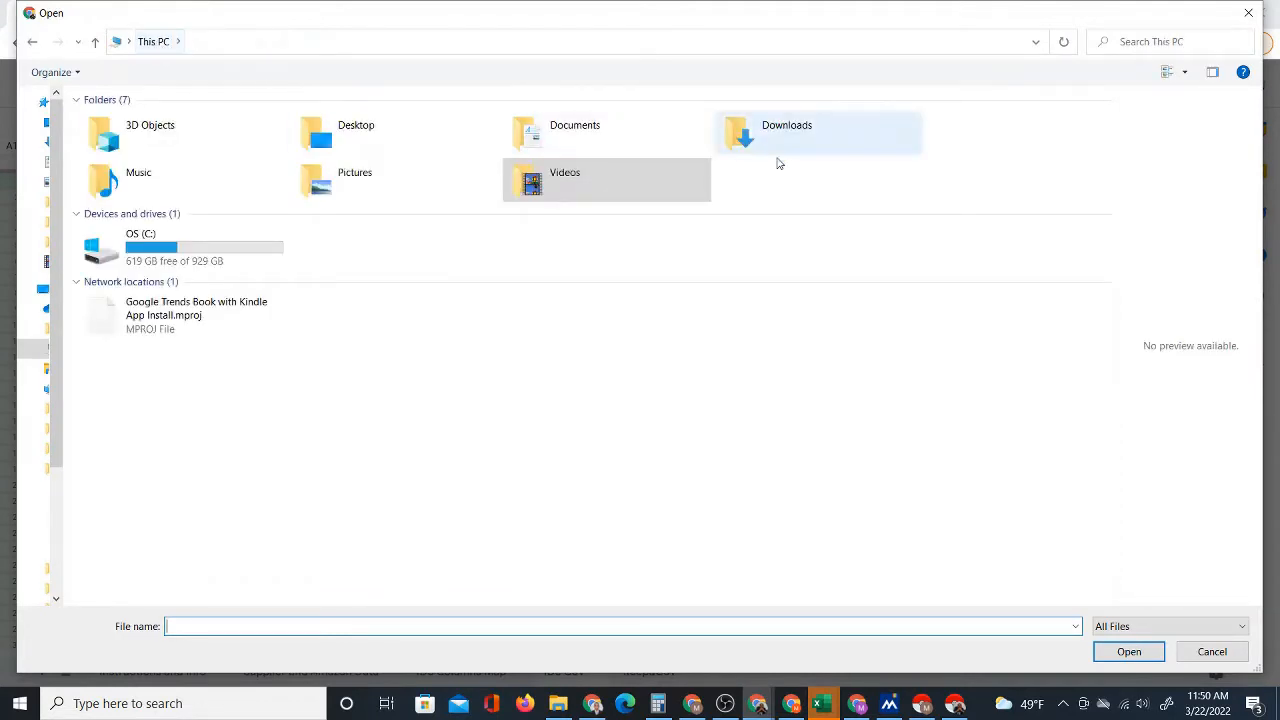
pyautogui.doubleClick(743, 128)
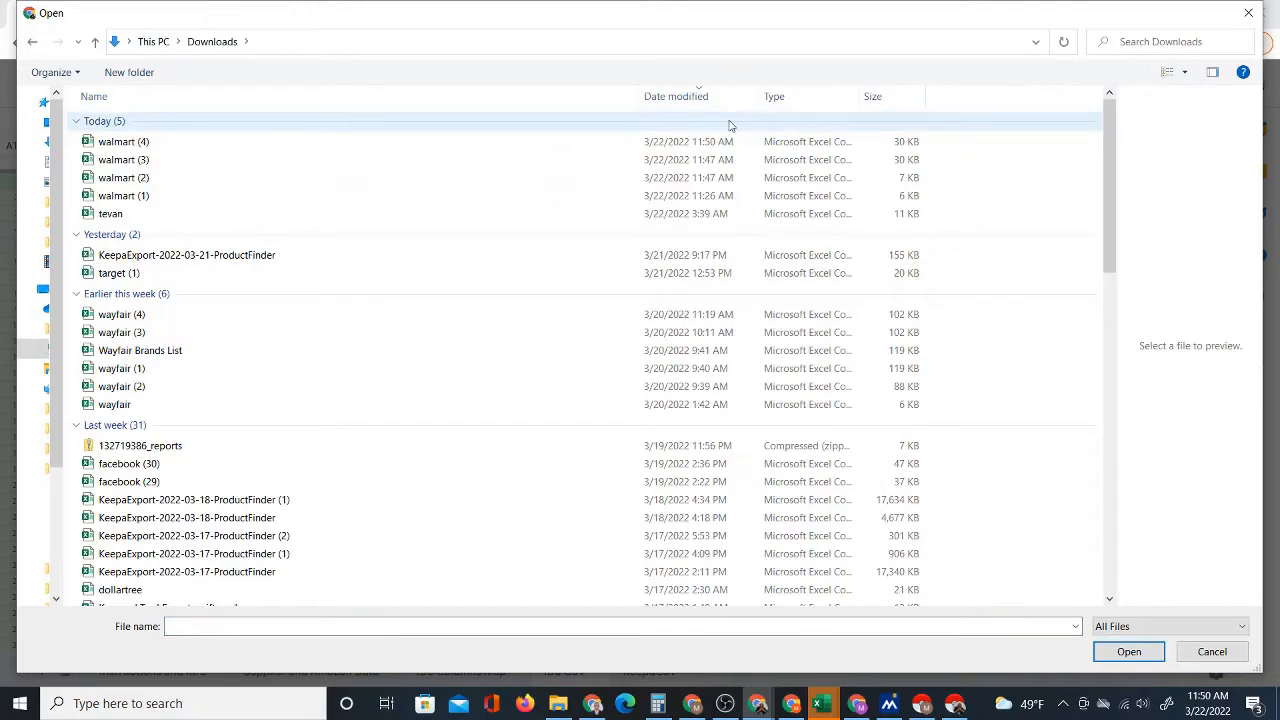
pyautogui.click(142, 141)
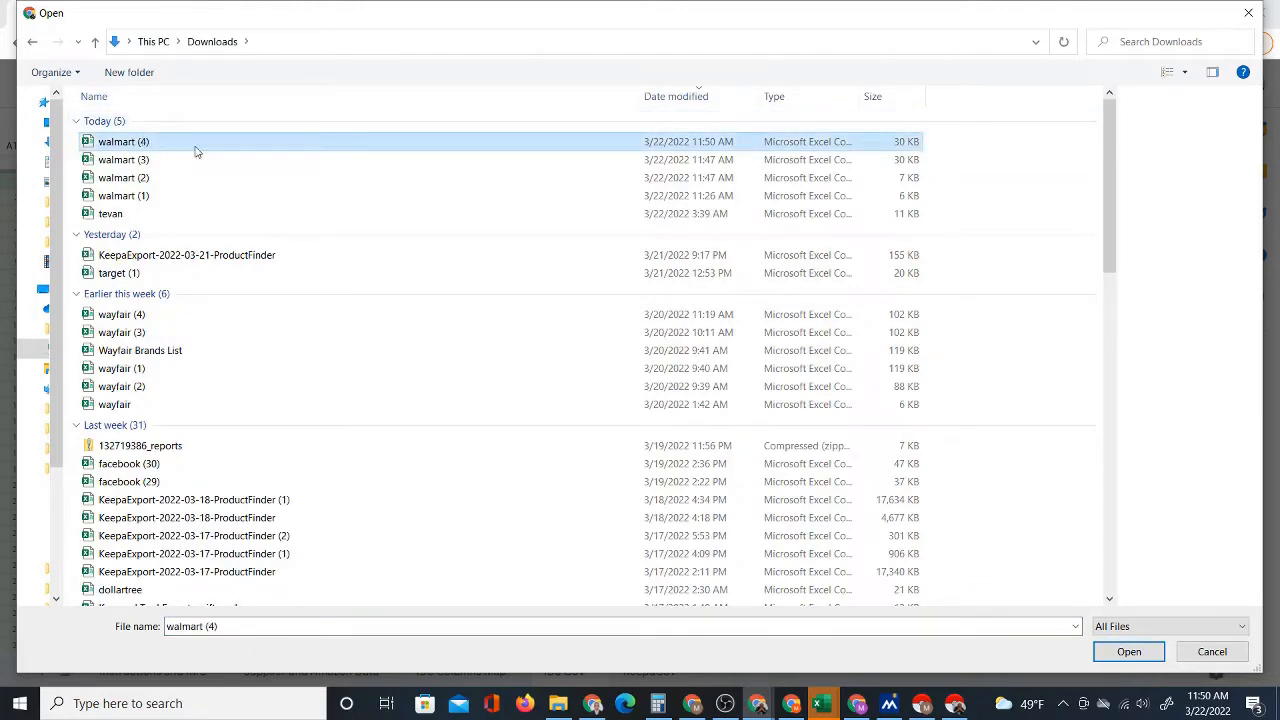
pyautogui.click(1120, 652)
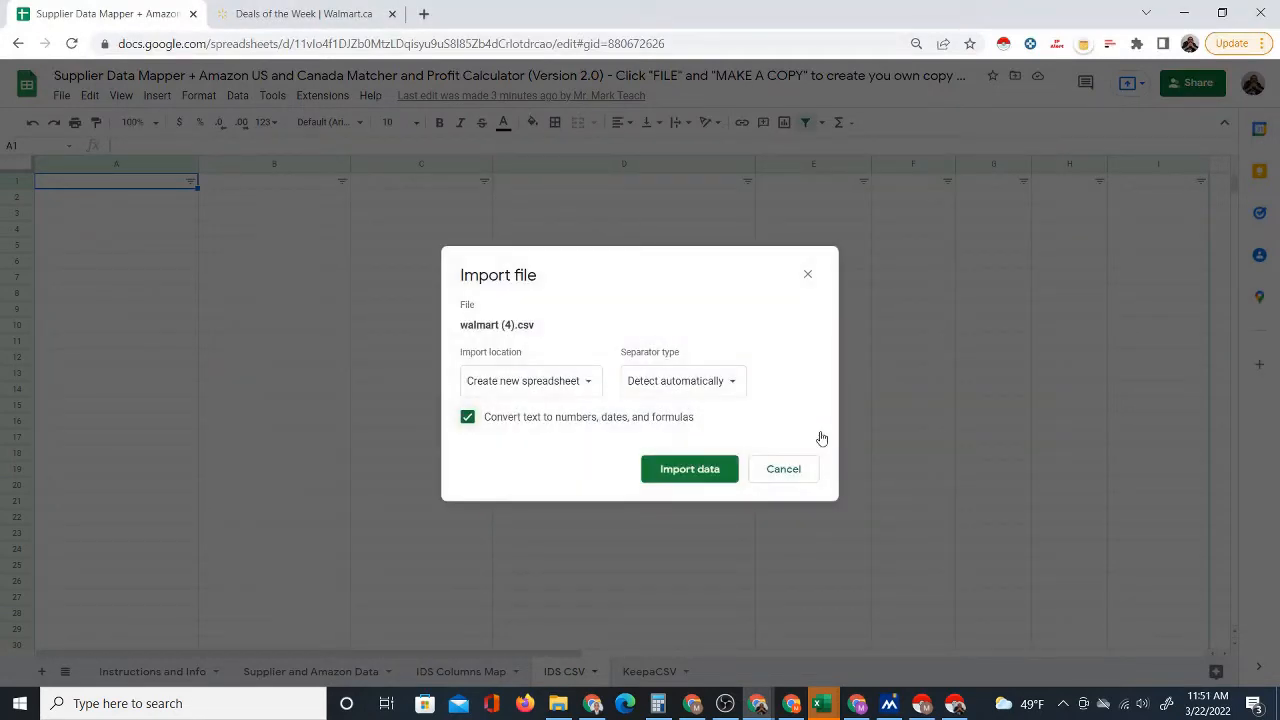
# - Import the uploaded CSV with the import location set to replace the current sheet
pyautogui.click(586, 382)
pyautogui.click(554, 446)
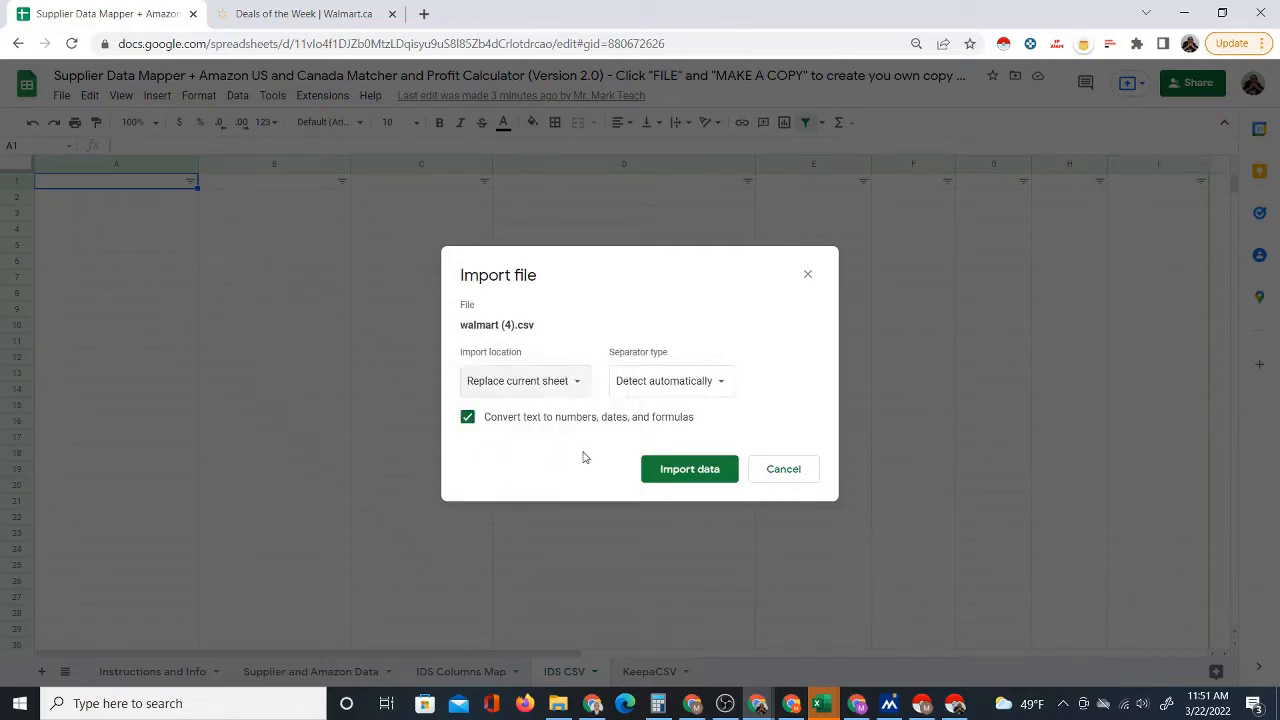
pyautogui.click(710, 474)
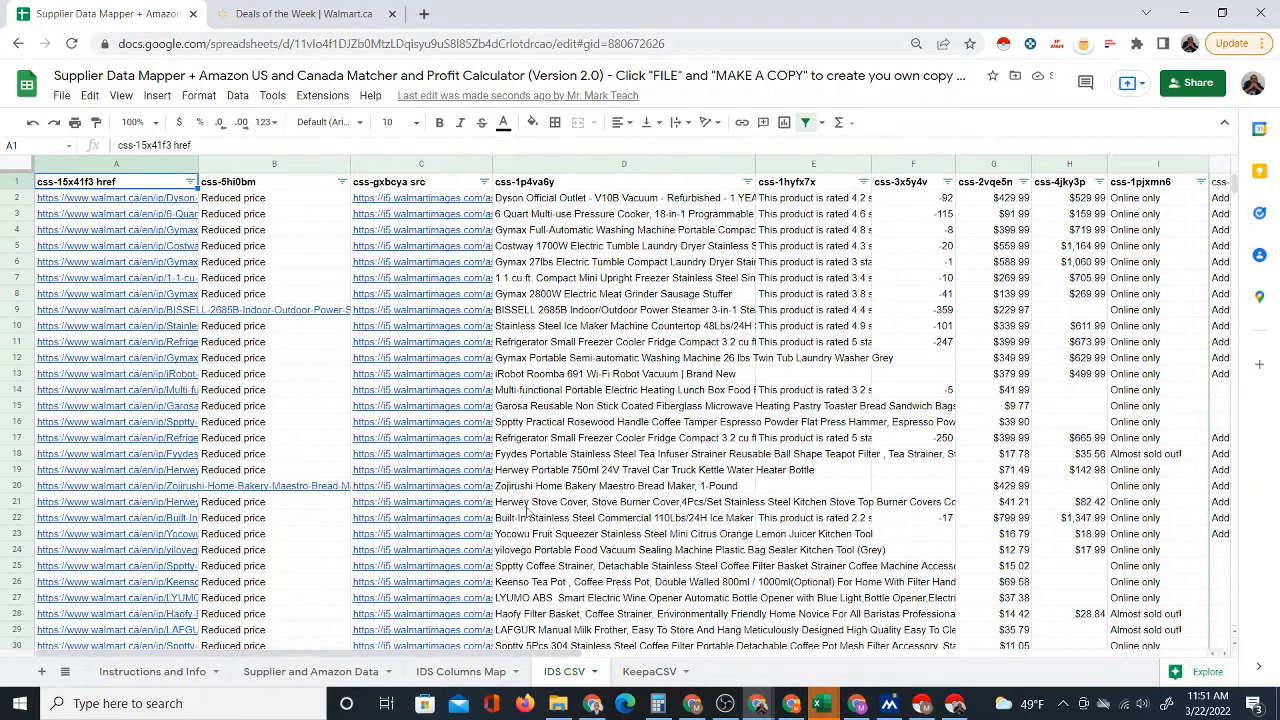
# - Review the walmart.ca row in the IDS Columns Map sheet against the supplier map chosen on the Supplier and Amazon Data sheet
pyautogui.click(461, 671)
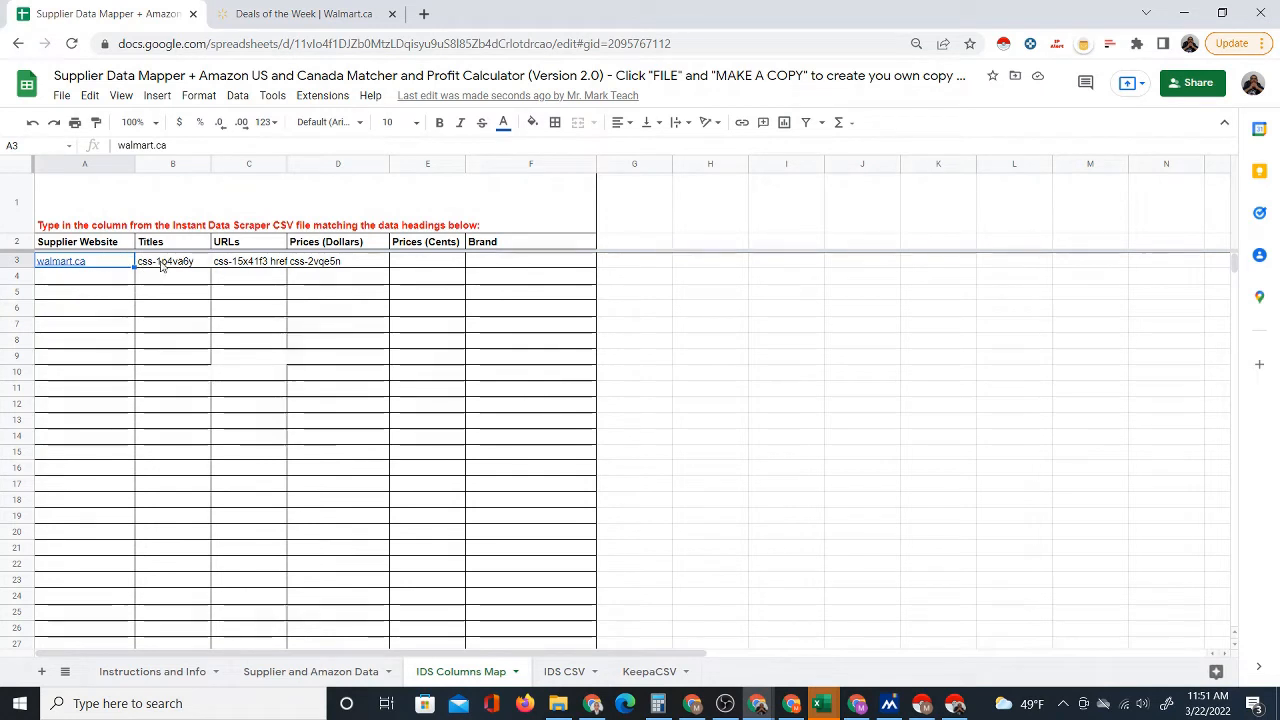
pyautogui.click(100, 279)
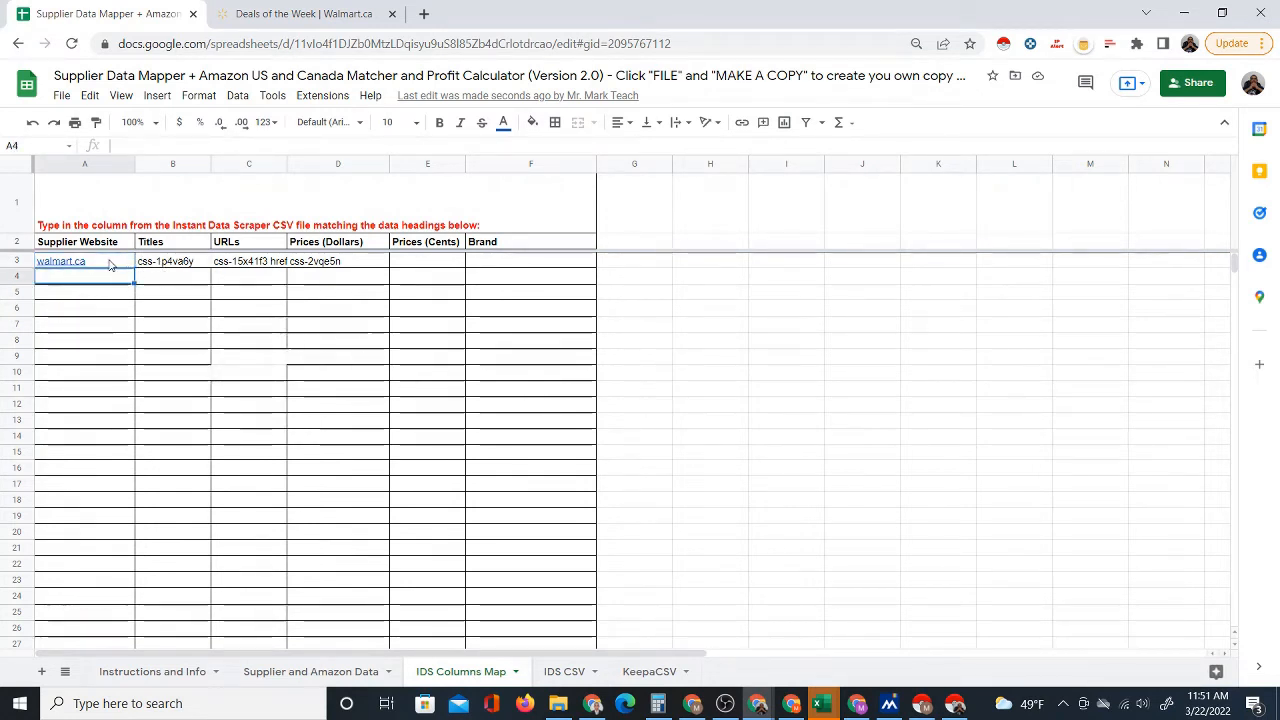
pyautogui.moveTo(121, 263)
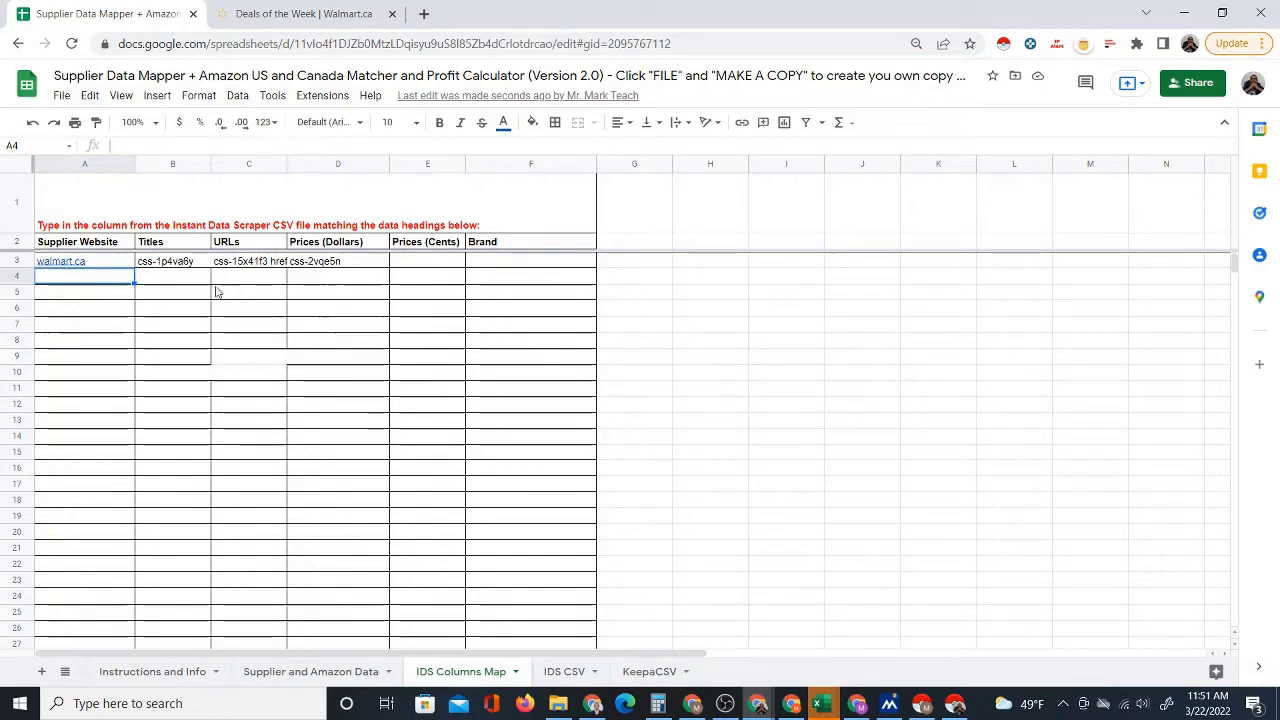
pyautogui.click(360, 281)
pyautogui.click(98, 277)
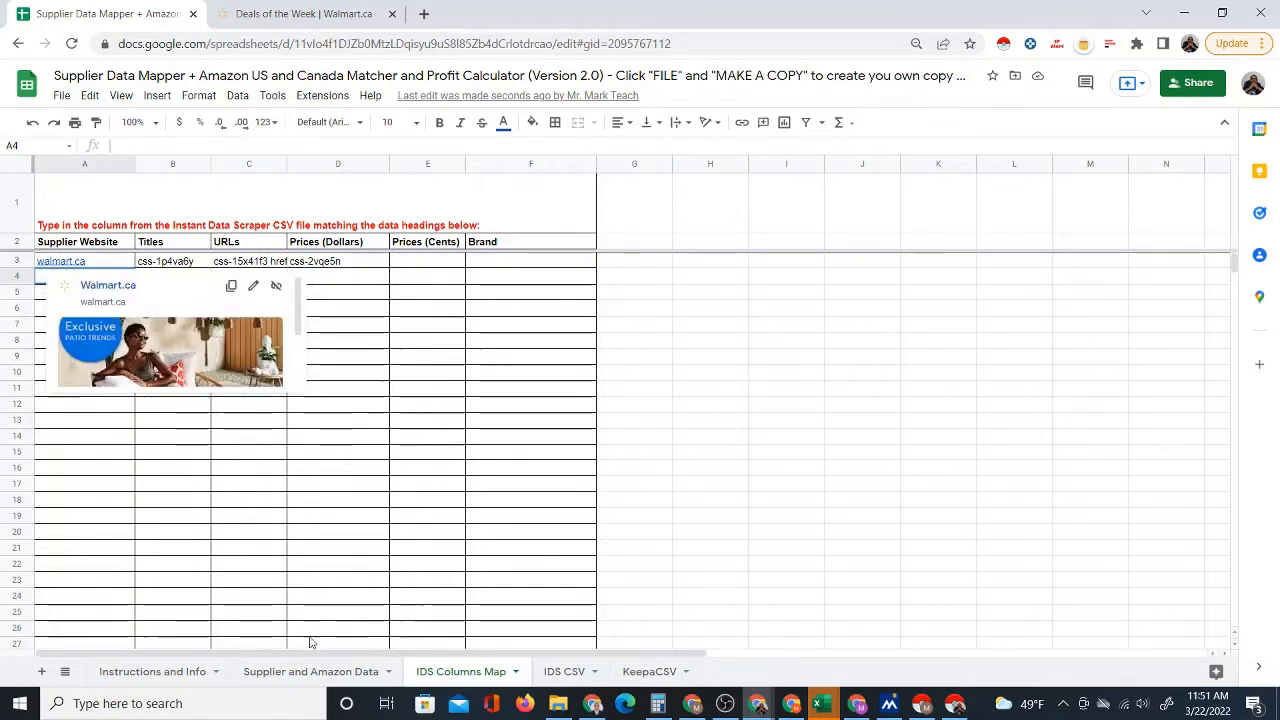
pyautogui.click(306, 673)
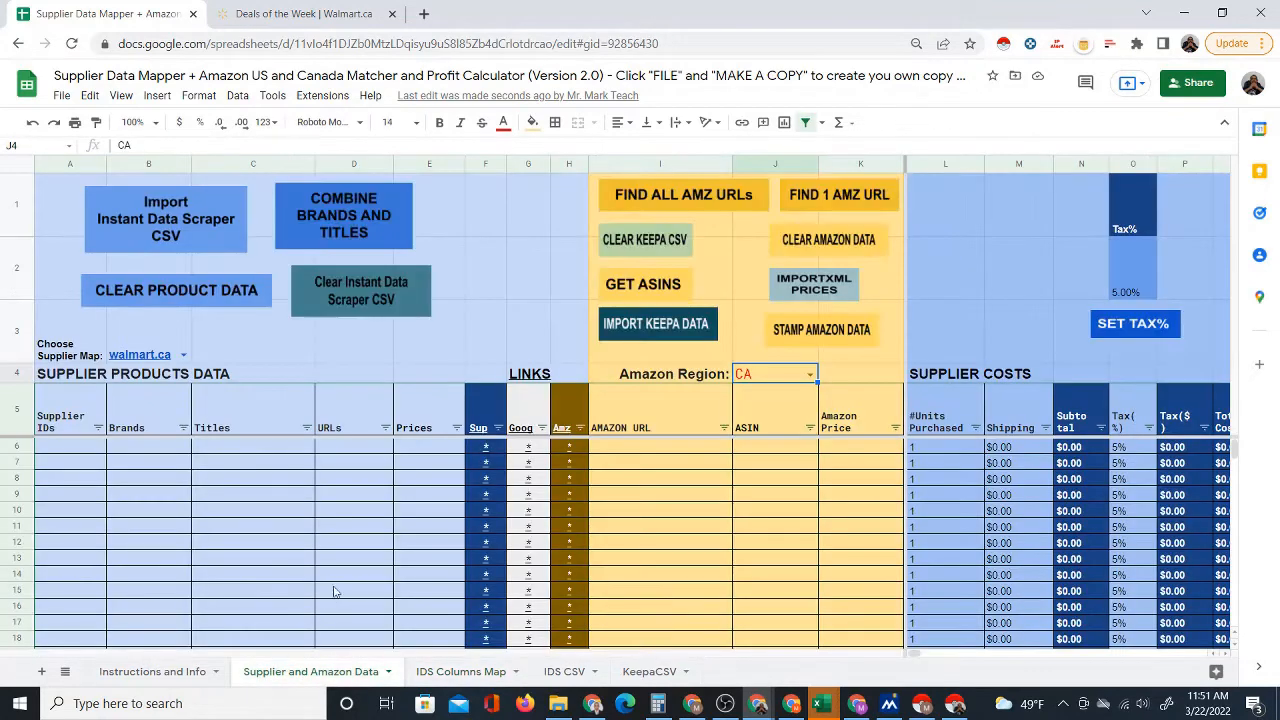
pyautogui.click(452, 673)
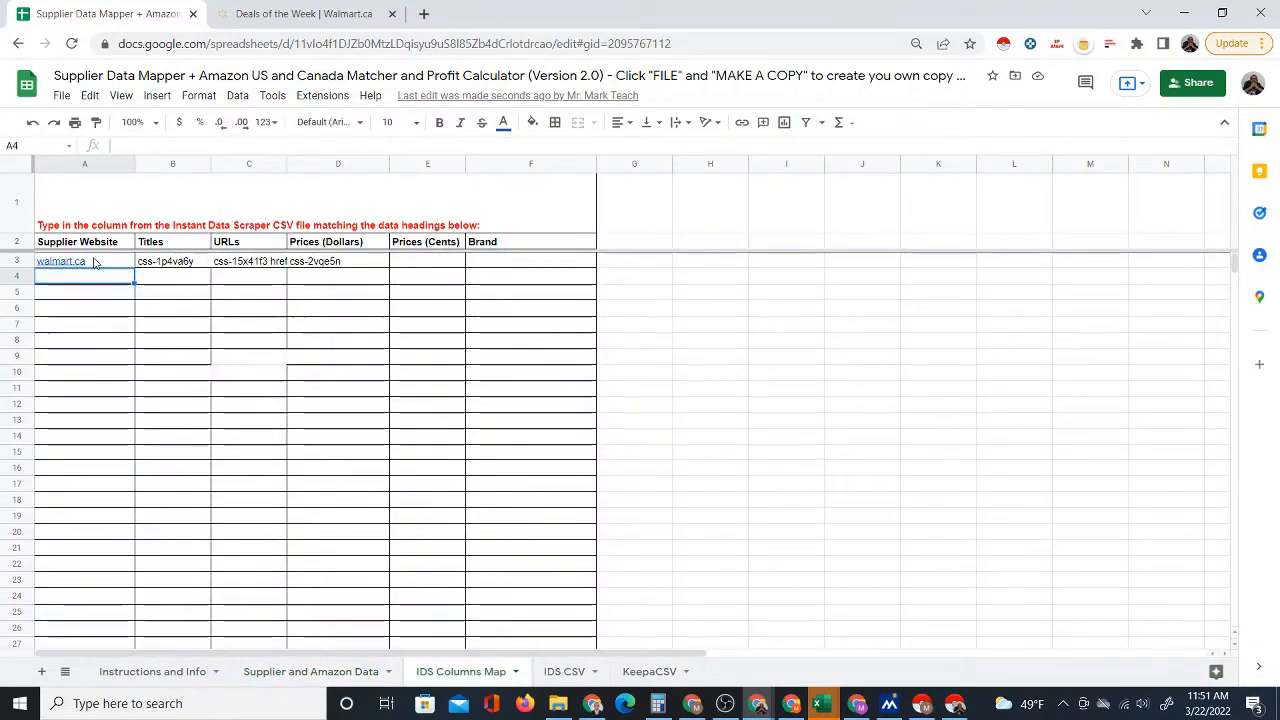
pyautogui.click(313, 671)
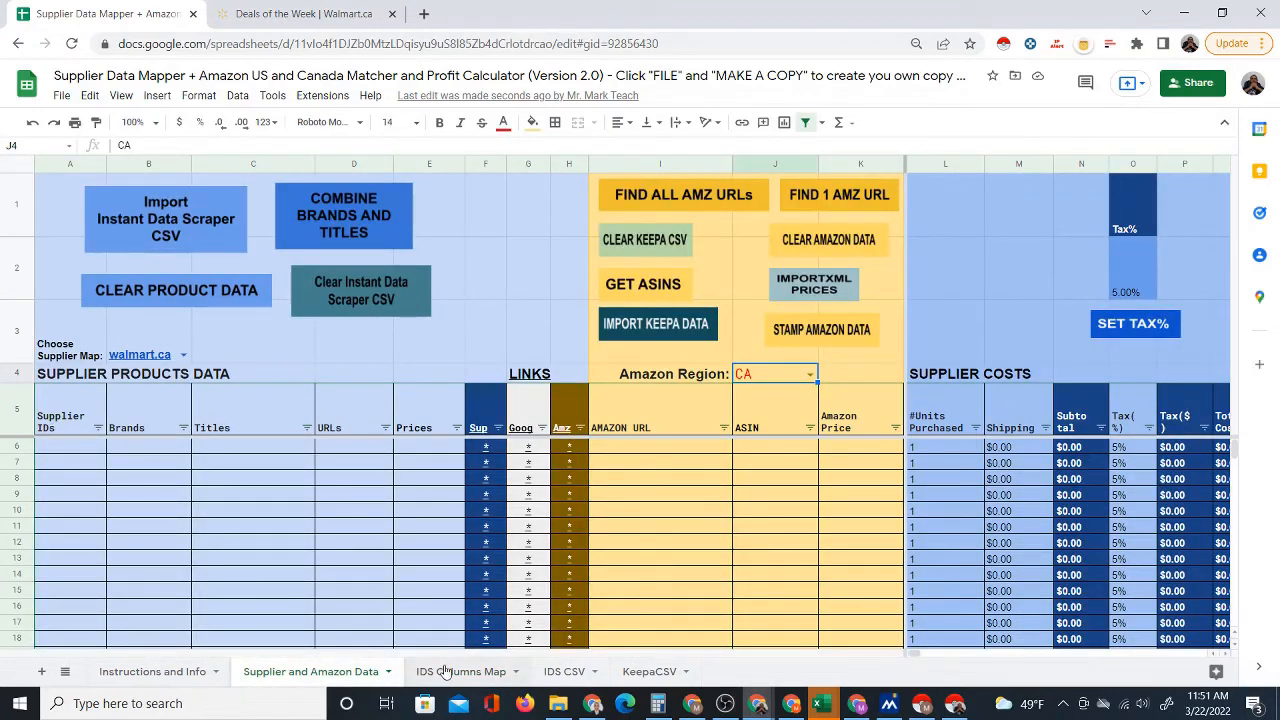
pyautogui.click(445, 671)
pyautogui.moveTo(90, 262)
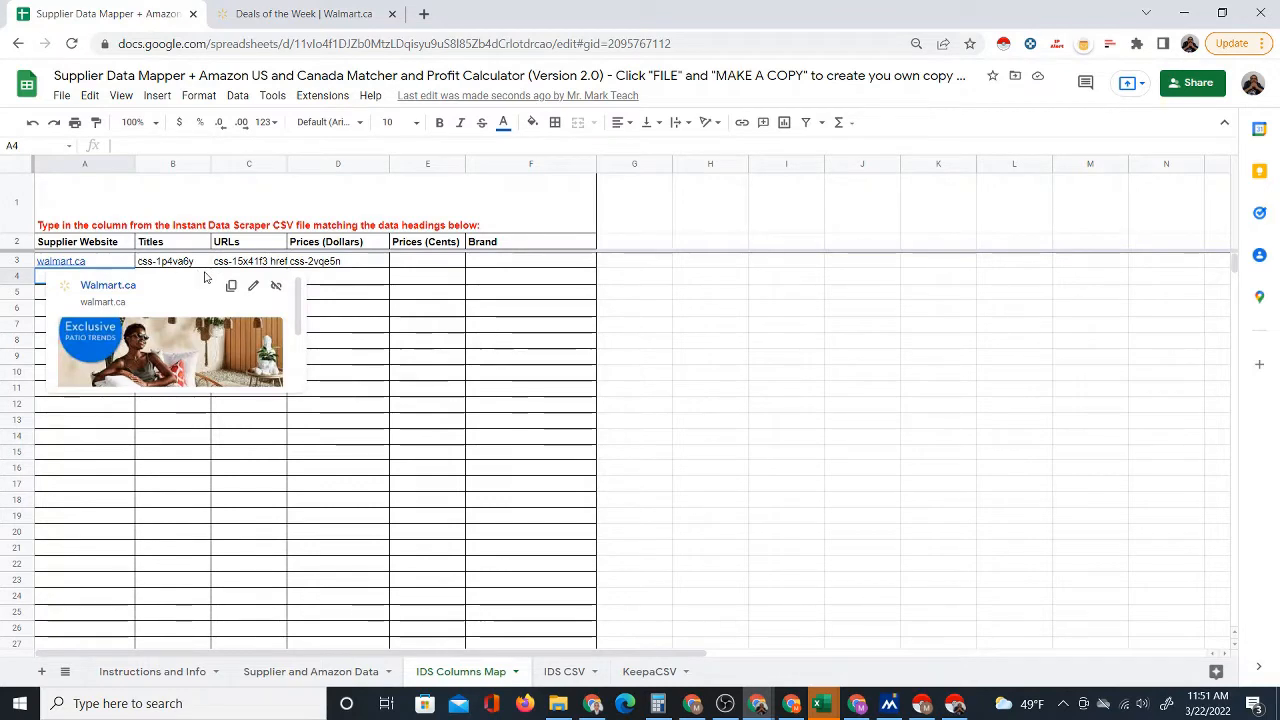
# - Import the Instant Data Scraper CSV data into the supplier products table, starting at cell A6 of Supplier and Amazon Data
pyautogui.click(345, 673)
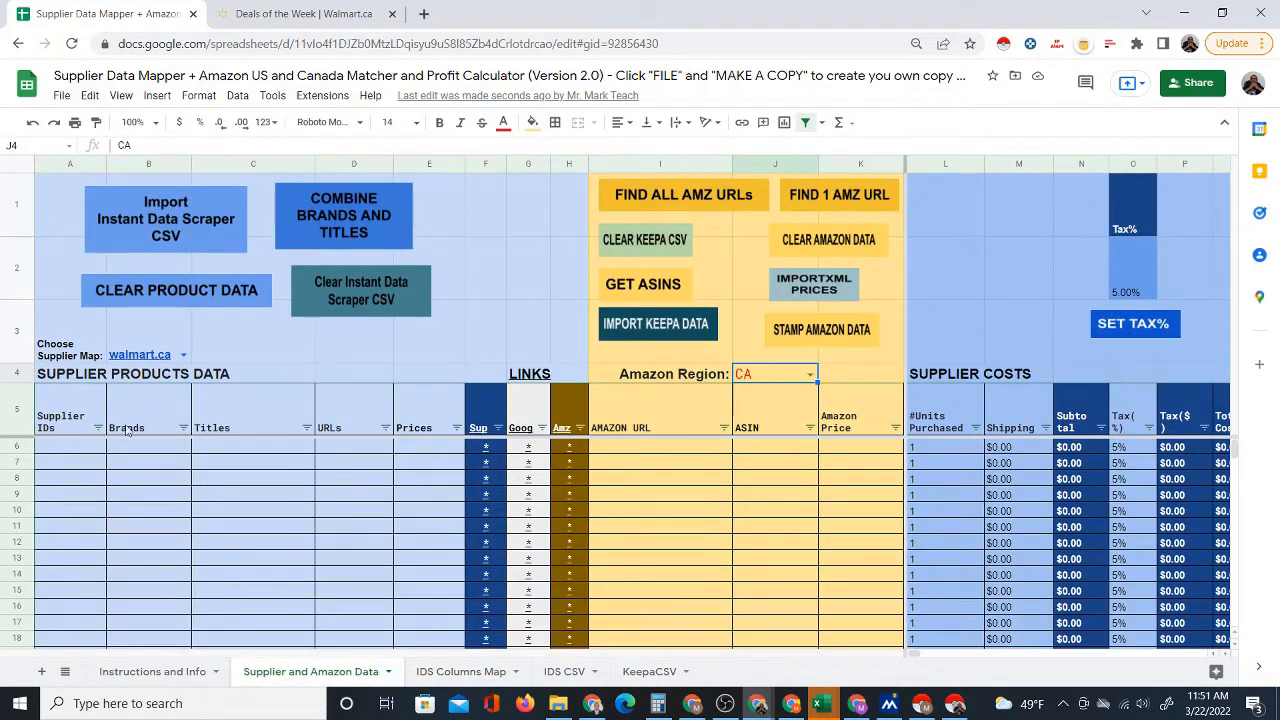
pyautogui.click(90, 452)
pyautogui.click(190, 224)
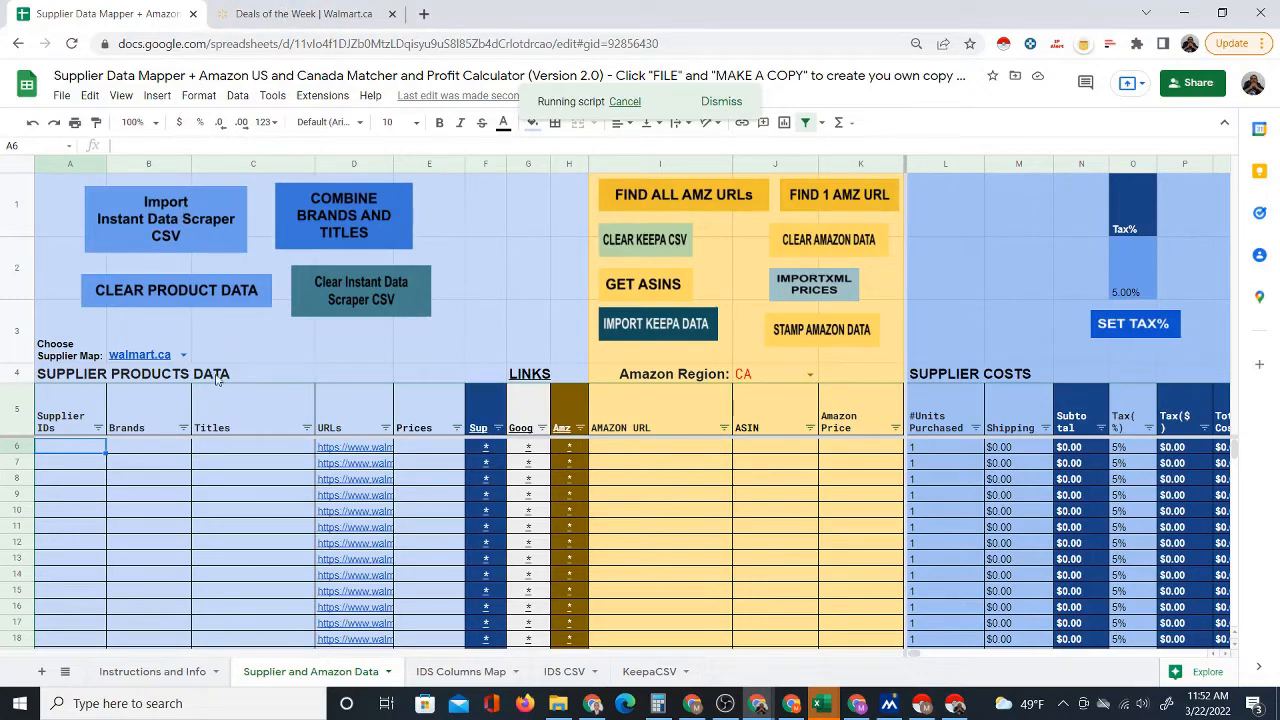
pyautogui.click(300, 14)
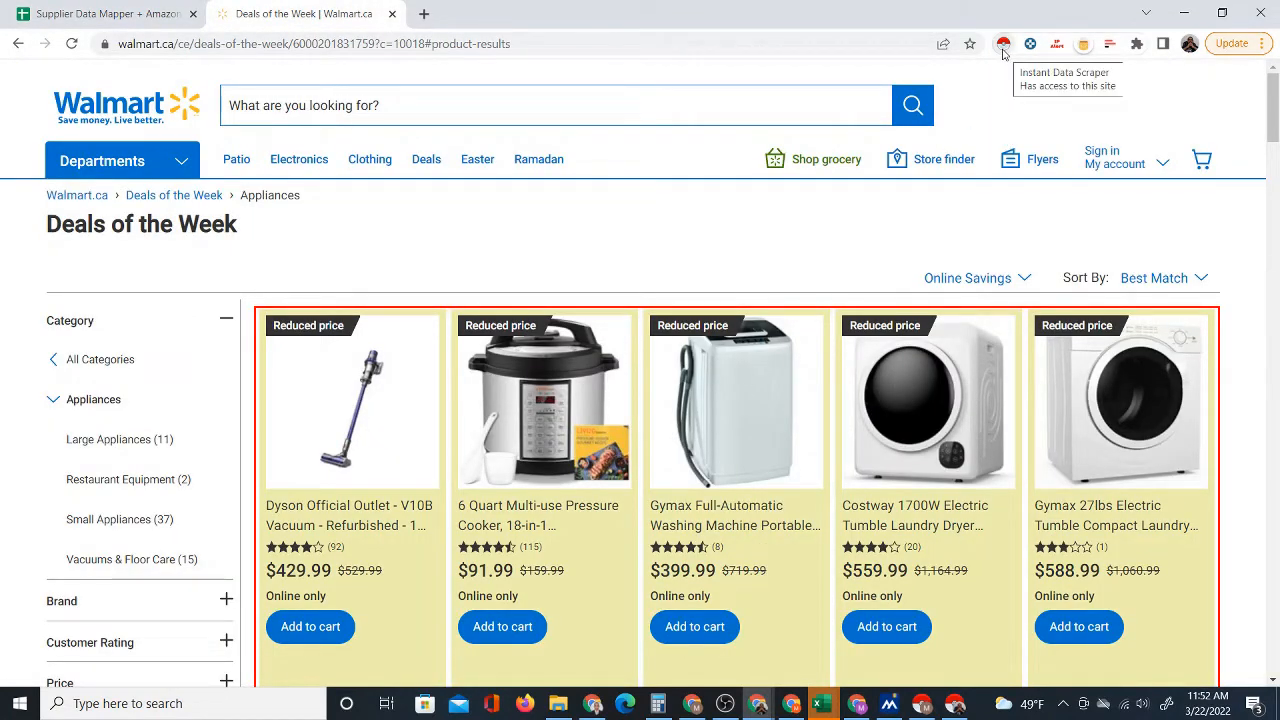
pyautogui.click(167, 14)
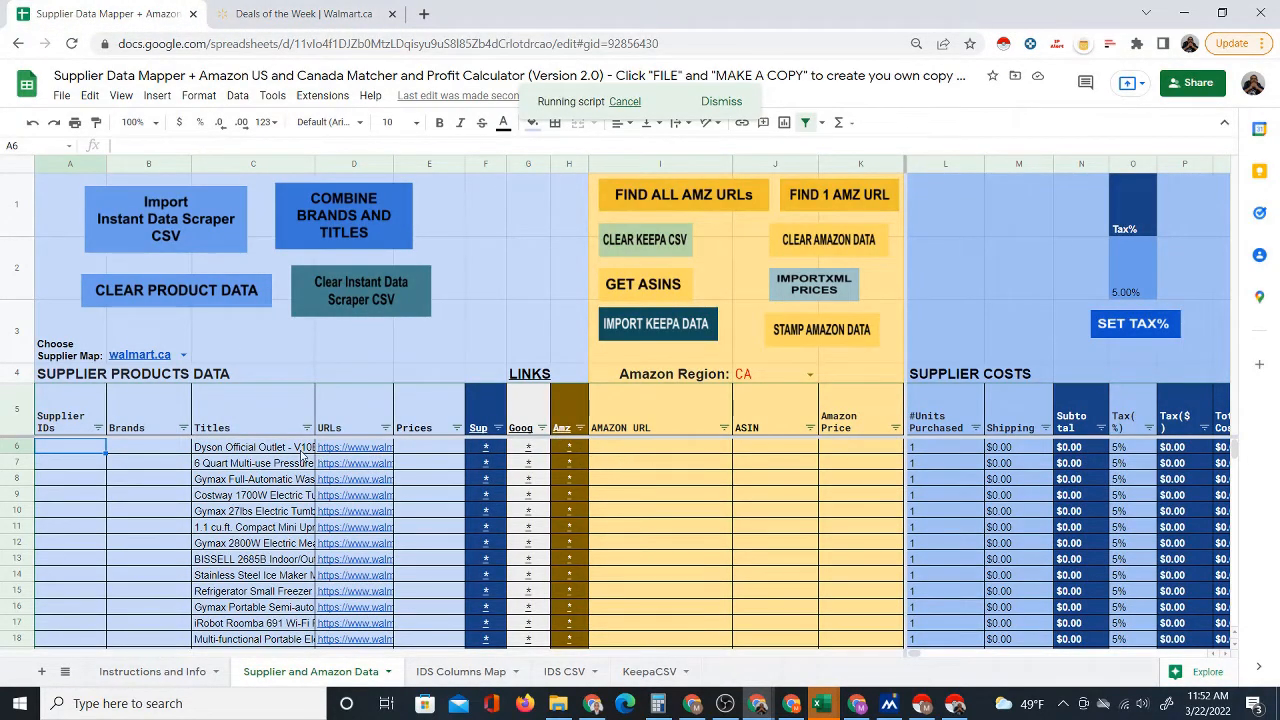
# - Find all Amazon URLs for the imported Walmart products, starting at cell I6
pyautogui.click(619, 450)
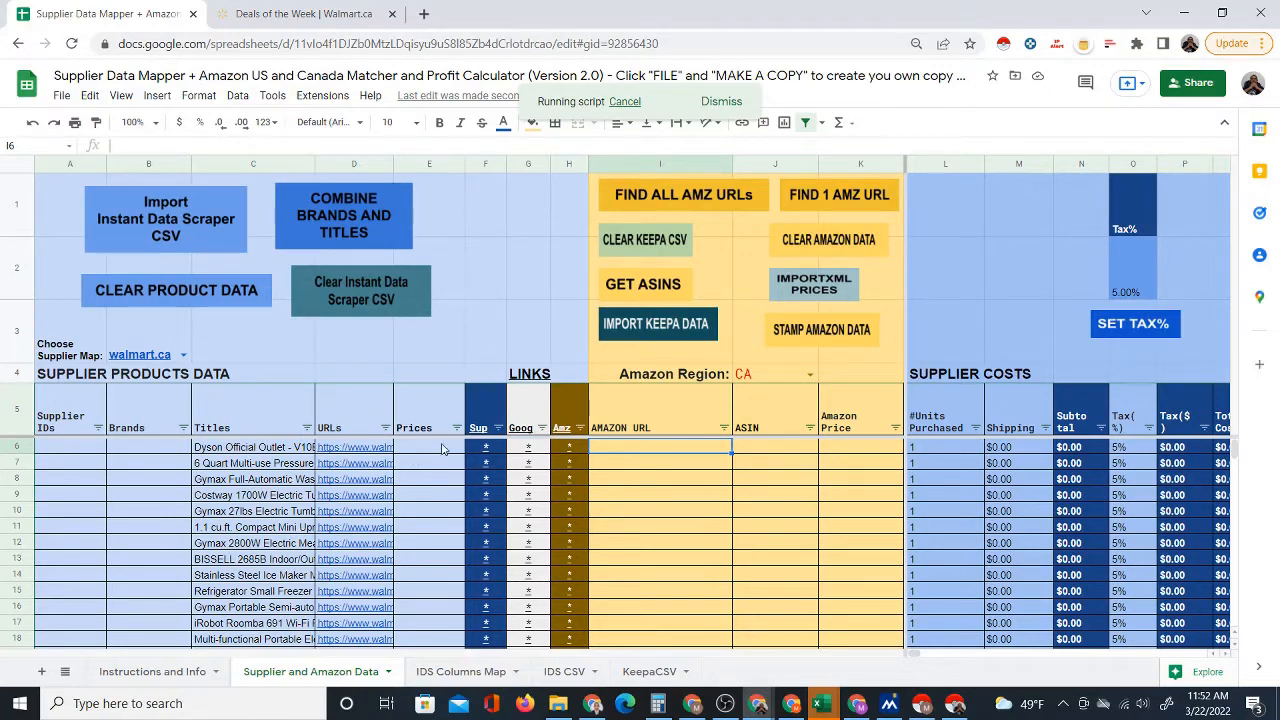
pyautogui.click(660, 197)
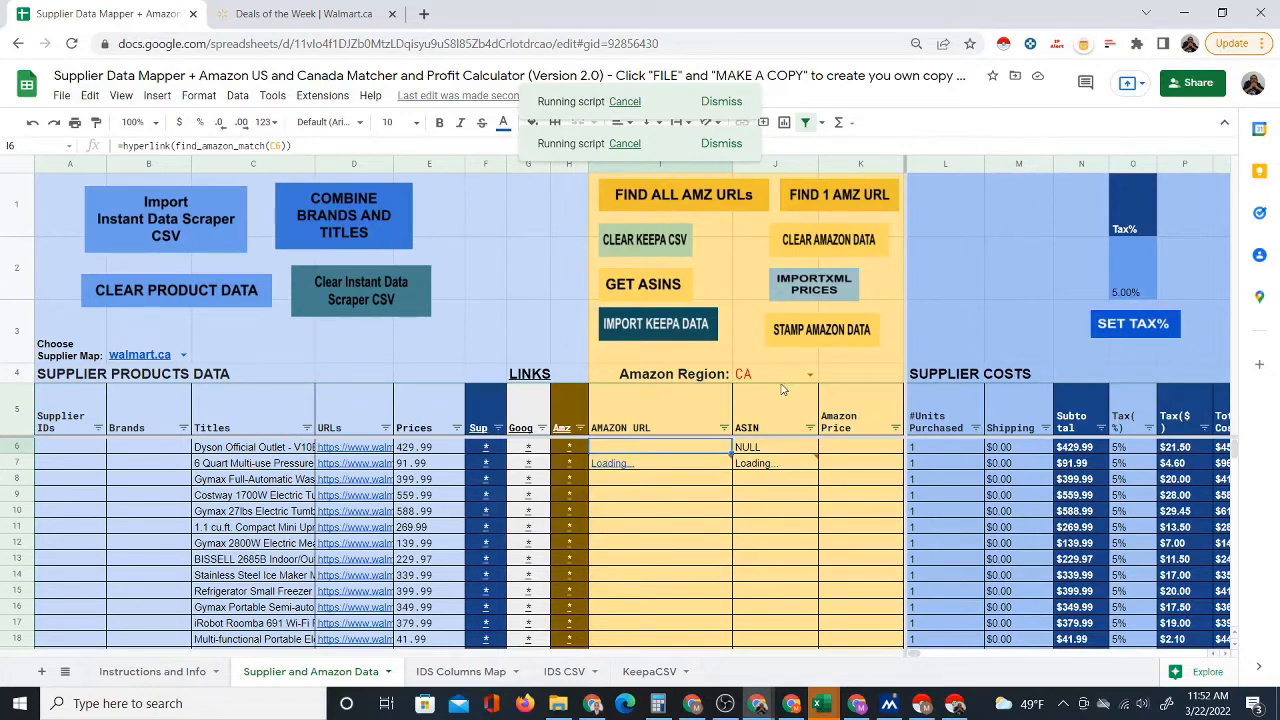
pyautogui.moveTo(668, 468)
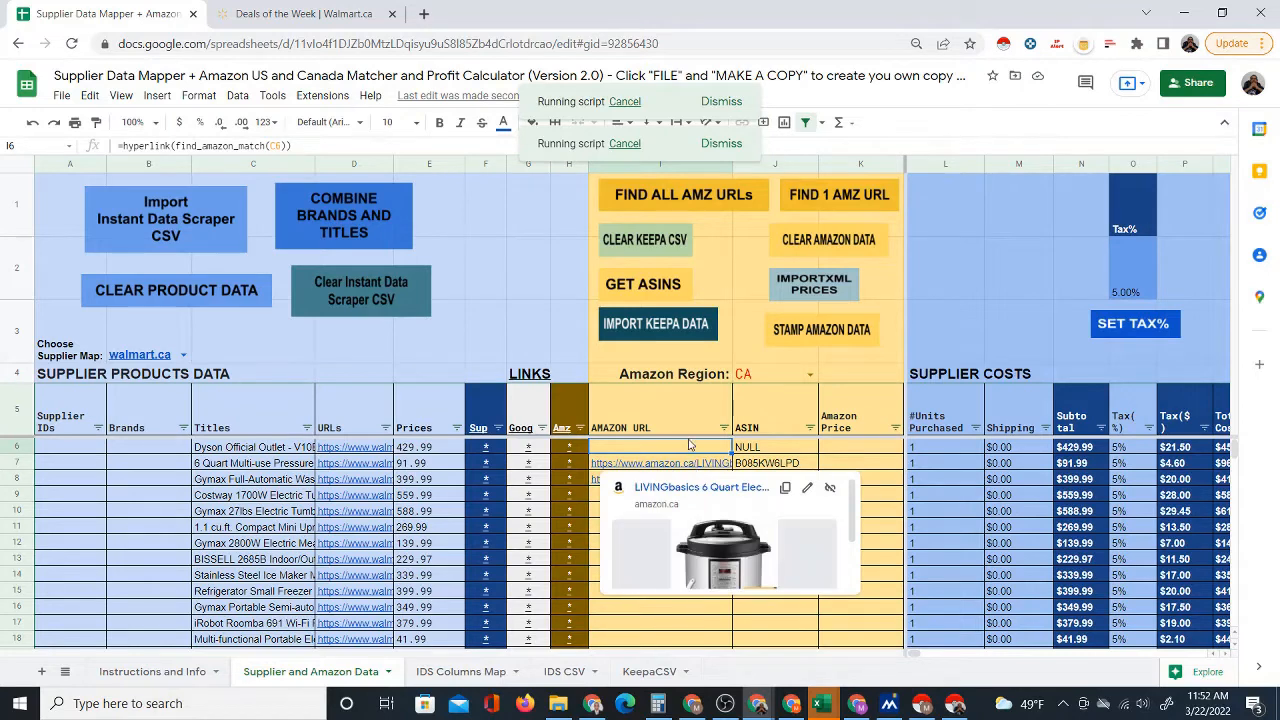
# - Open the Walmart.ca and Amazon.ca product pages for the 6 Quart Multi-use Pressure Cooker in row 7
pyautogui.click(485, 464)
pyautogui.click(538, 488)
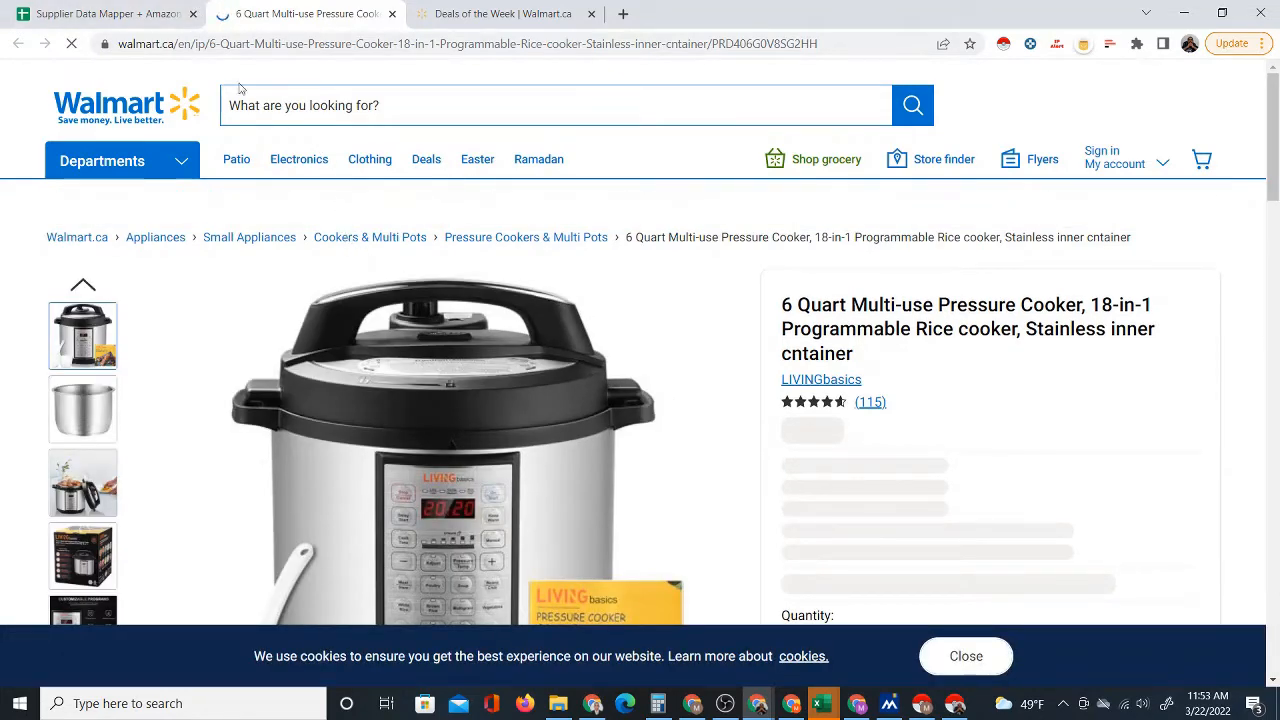
pyautogui.click(118, 10)
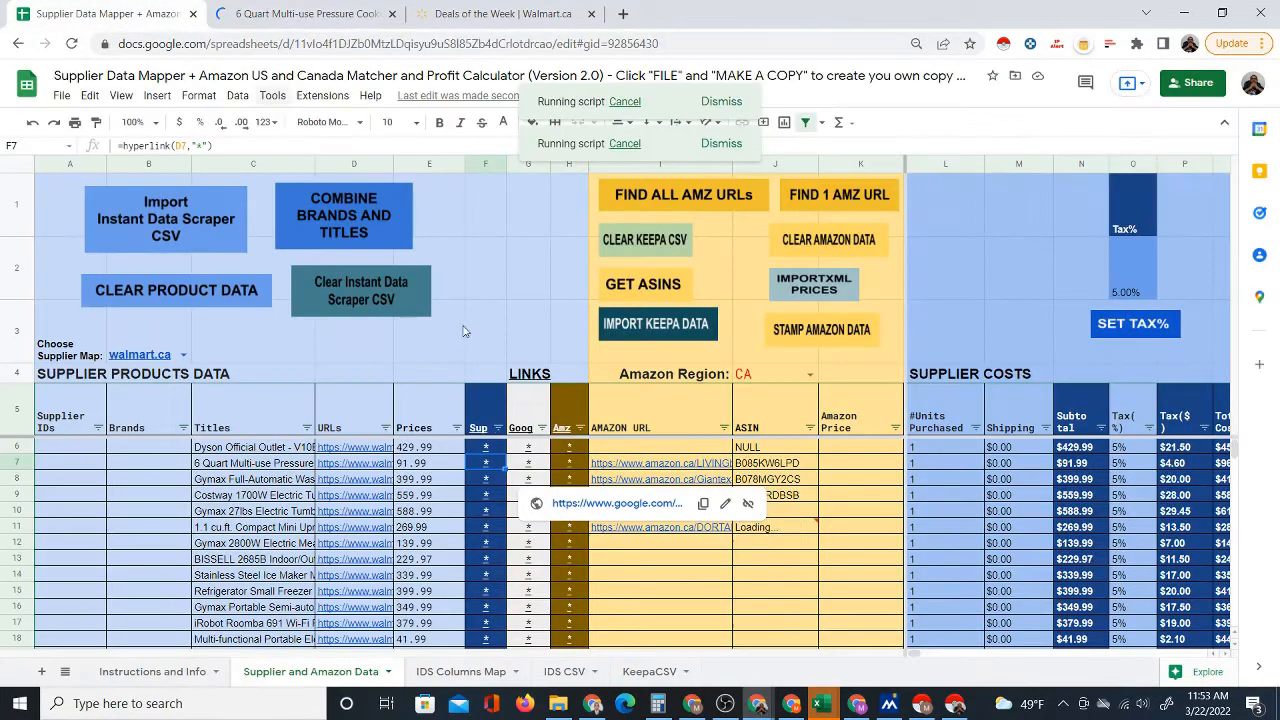
pyautogui.click(562, 466)
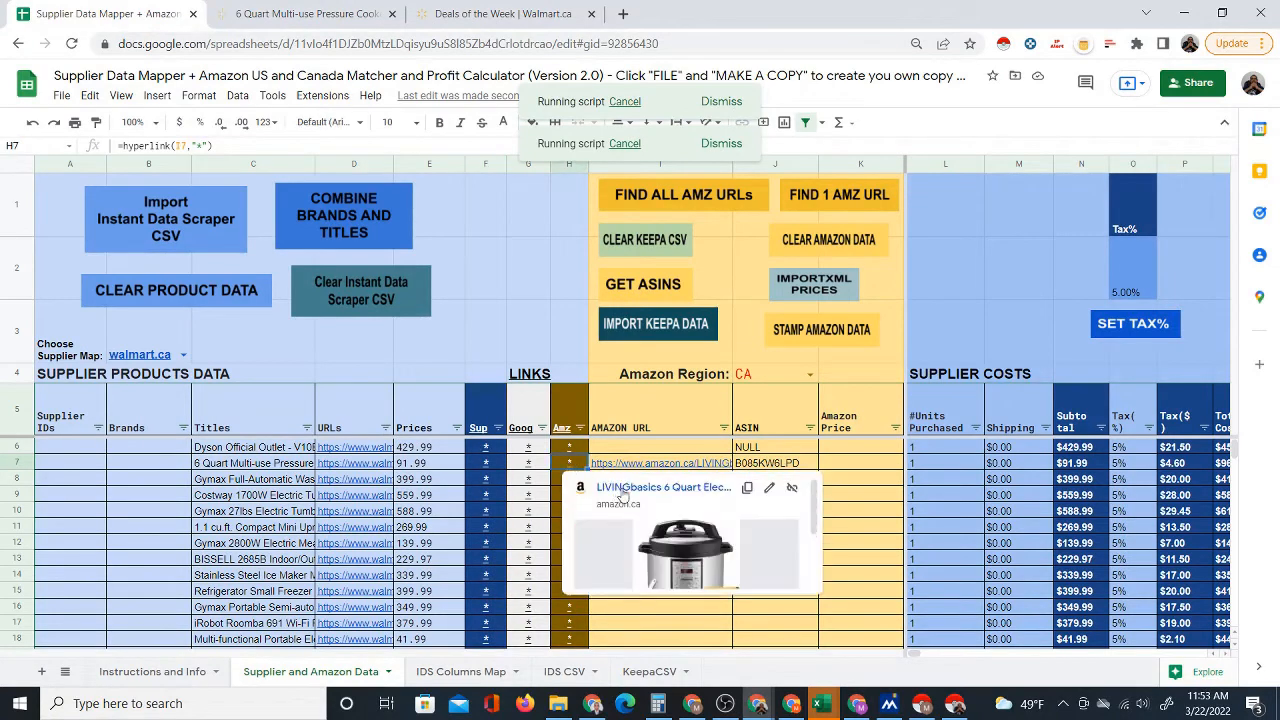
pyautogui.click(622, 492)
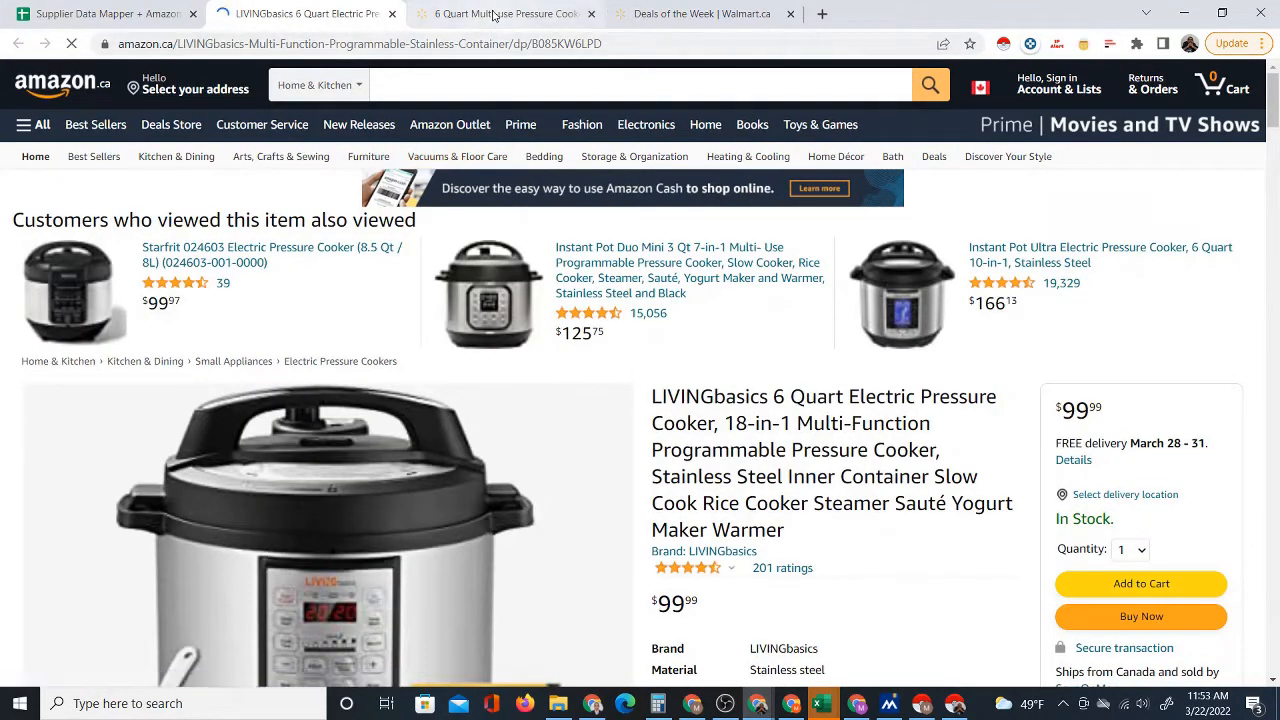
# - Place the pressure cooker's Walmart page ahead of its Amazon page and compare their titles, photos and prices
pyautogui.click(493, 14)
pyautogui.moveTo(487, 14); pyautogui.dragTo(320, 14)
pyautogui.scroll(-2, 838, 414)
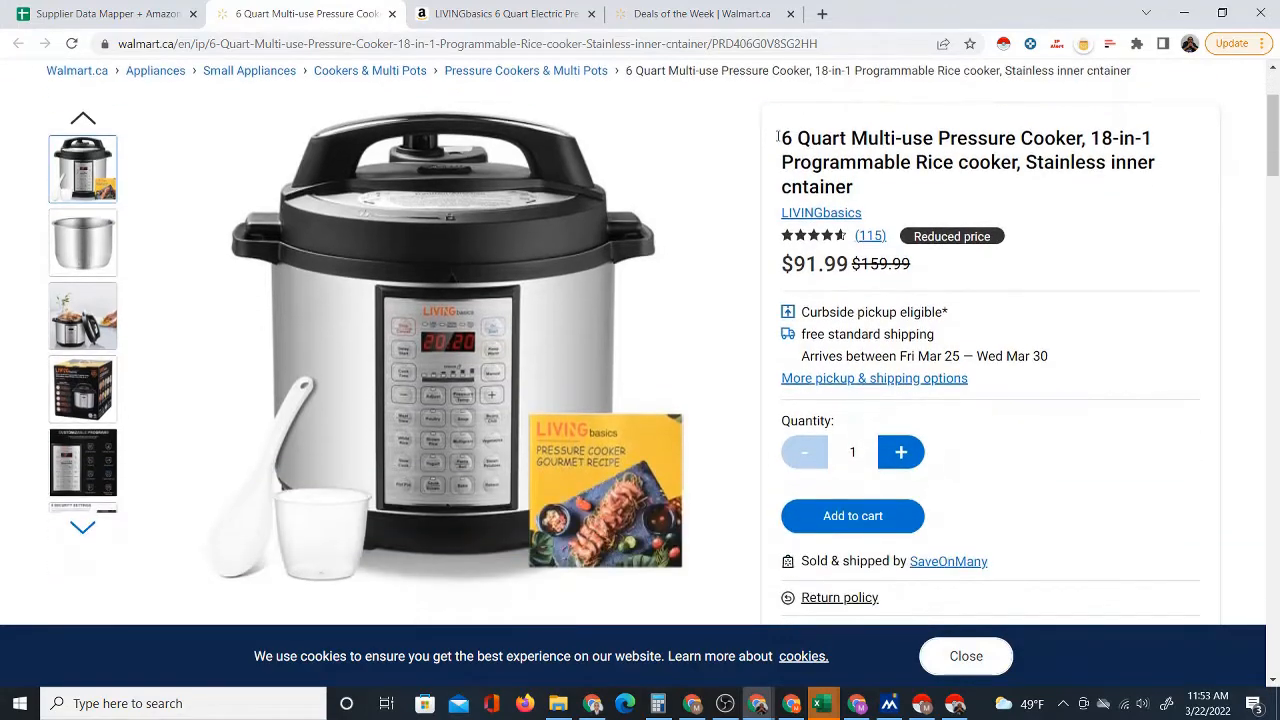
pyautogui.click(460, 14)
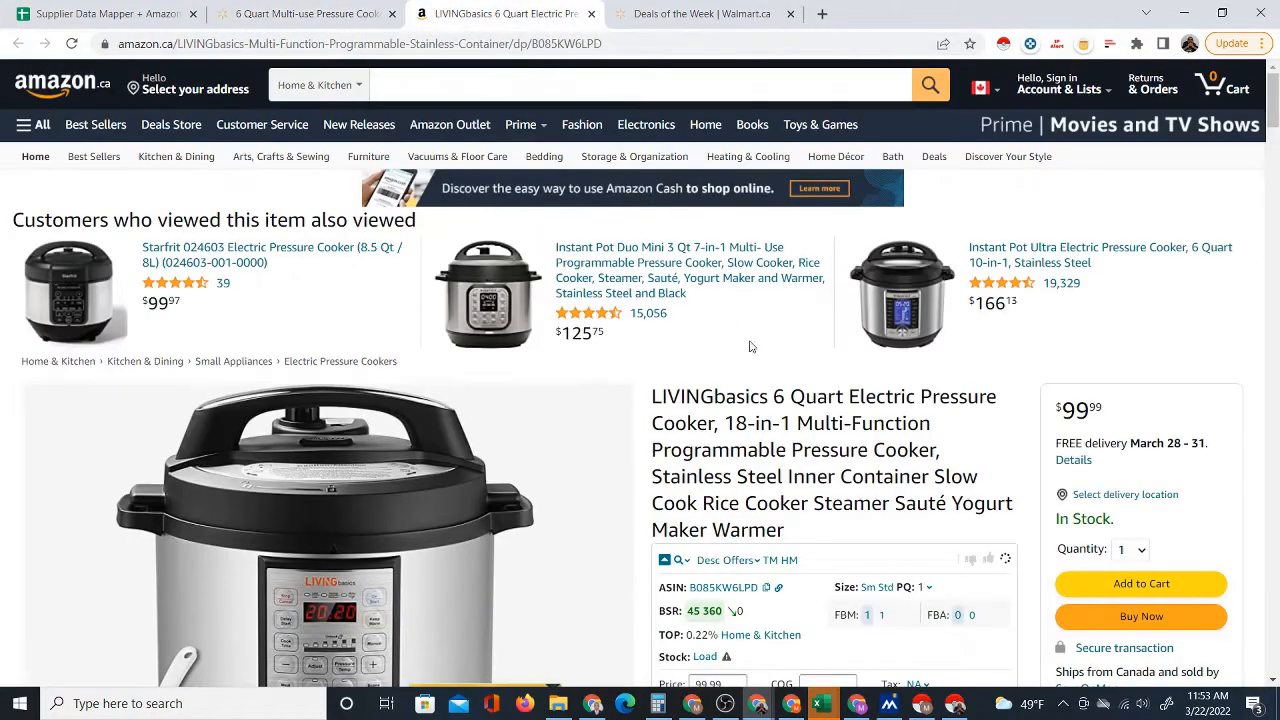
pyautogui.scroll(-2, 895, 400)
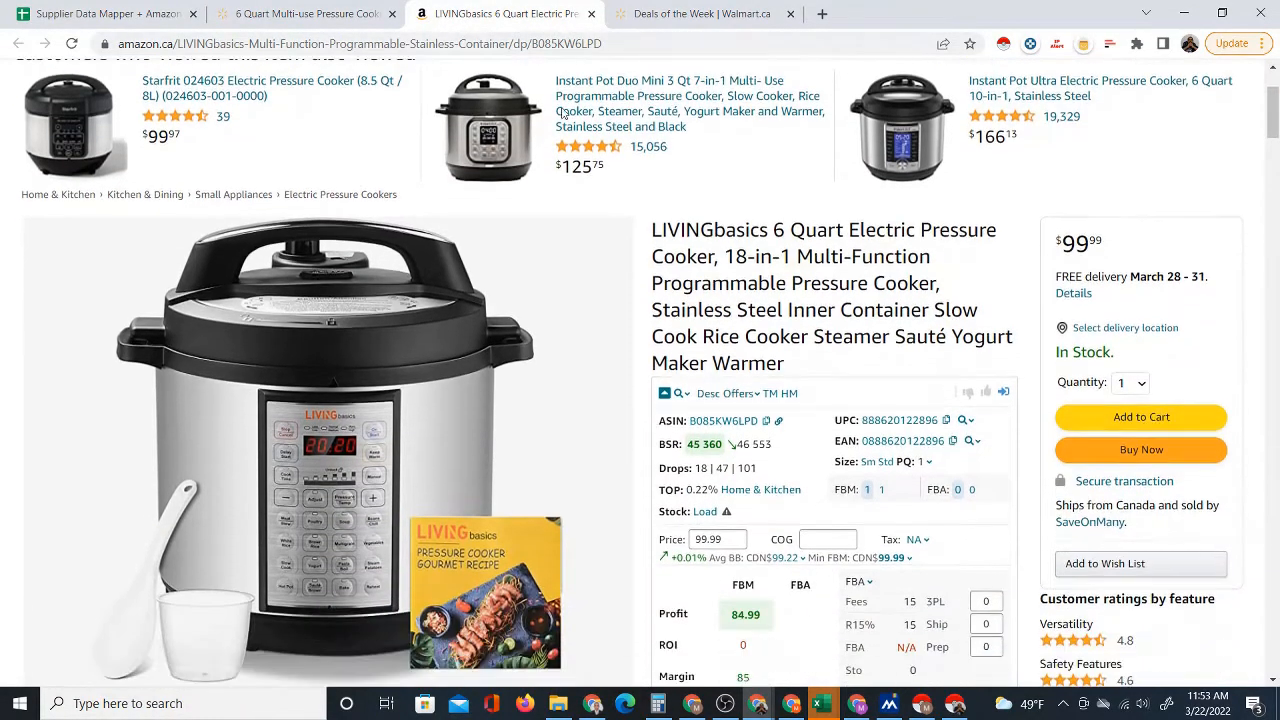
pyautogui.click(325, 14)
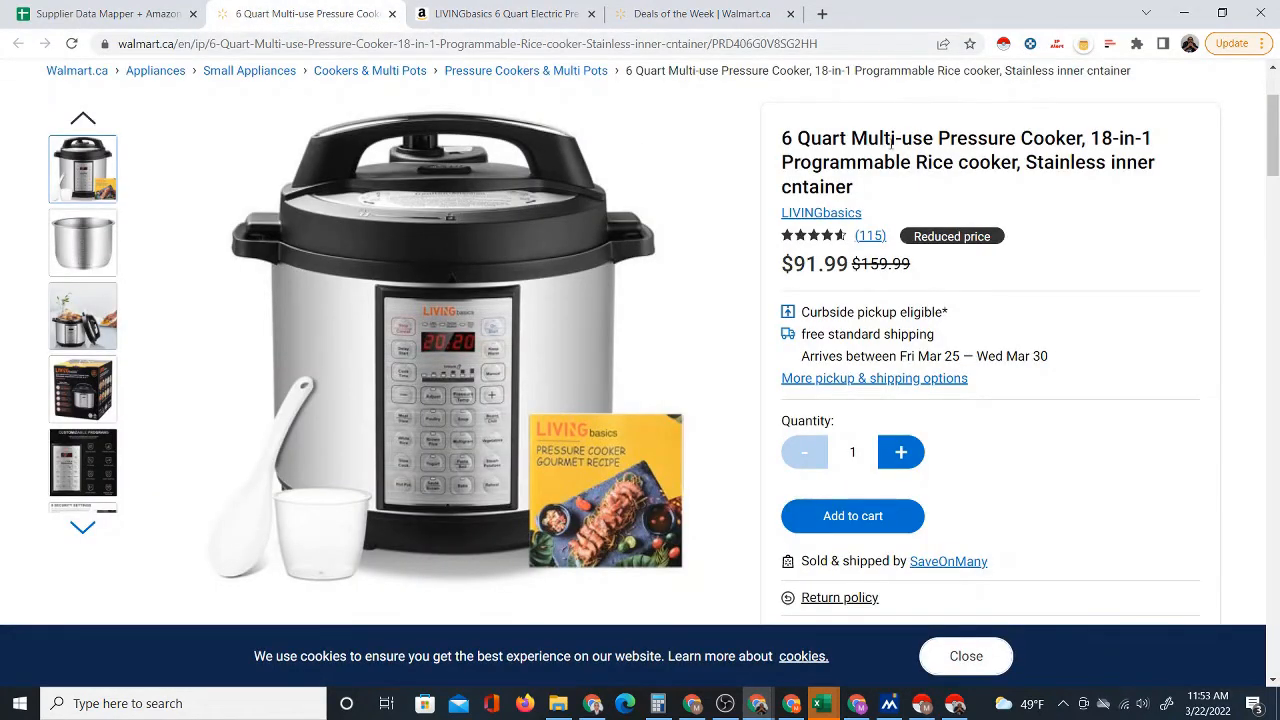
pyautogui.click(490, 14)
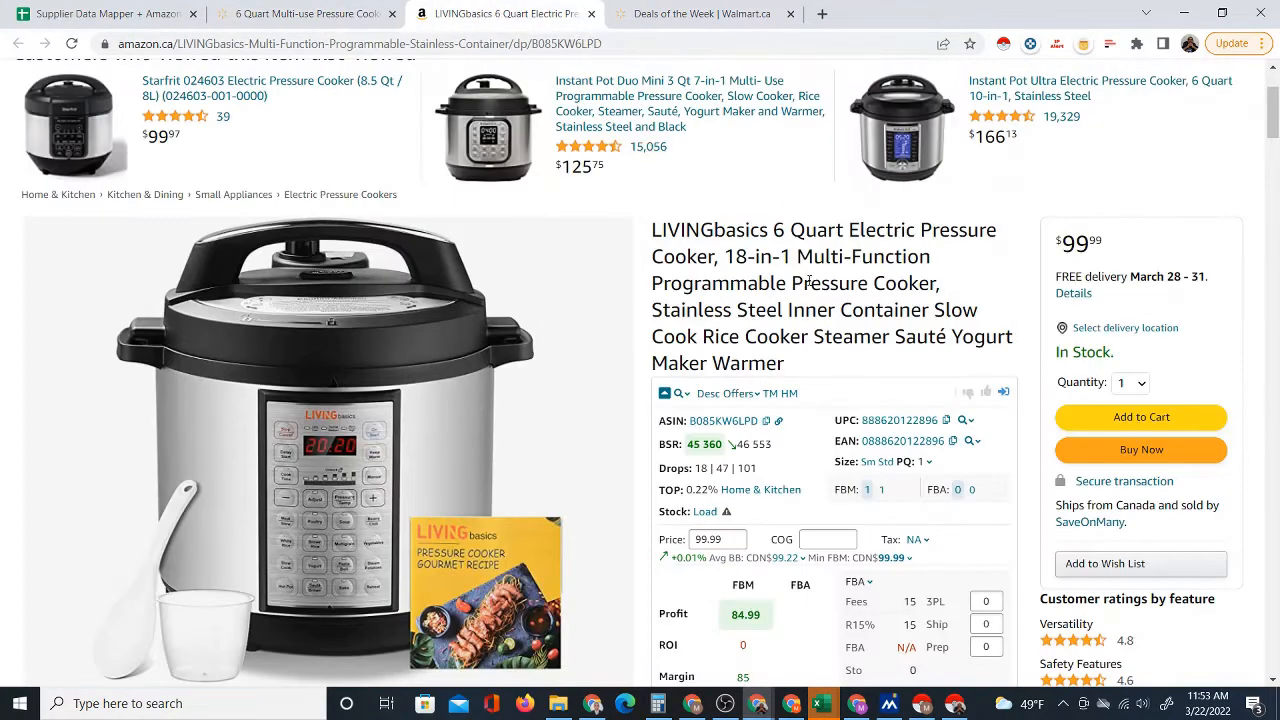
pyautogui.scroll(-1, 724, 330)
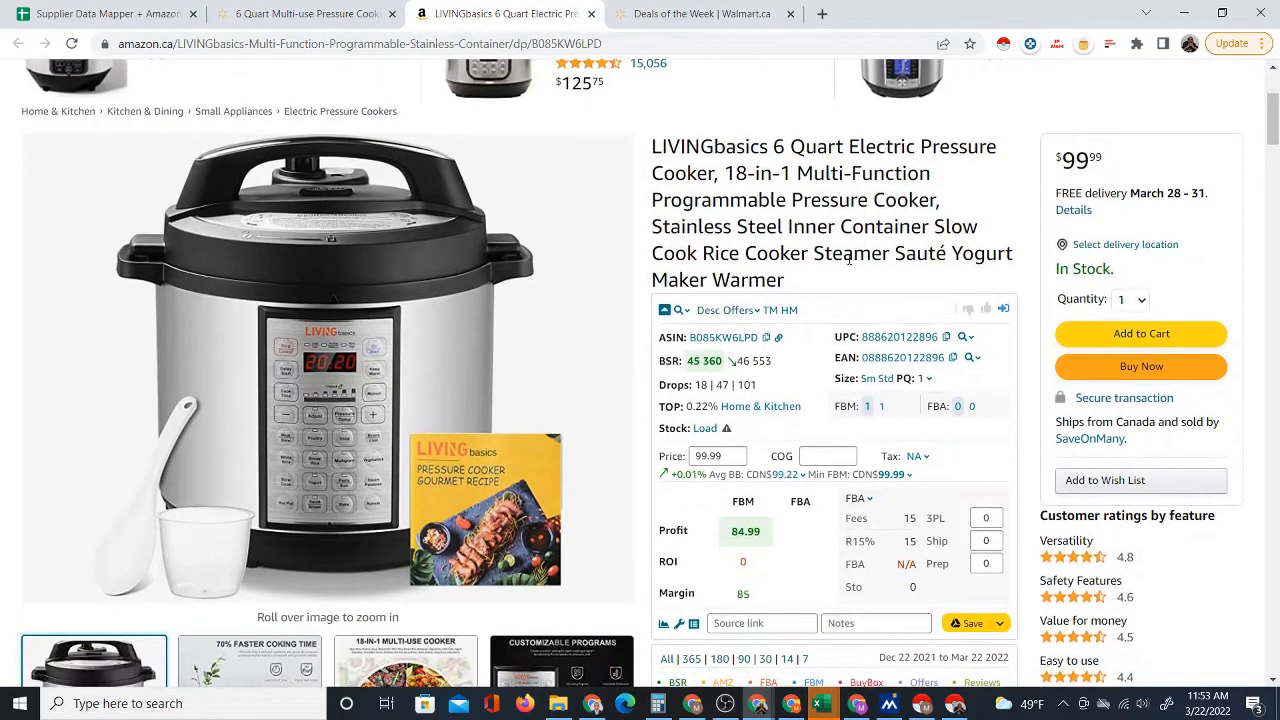
pyautogui.click(330, 12)
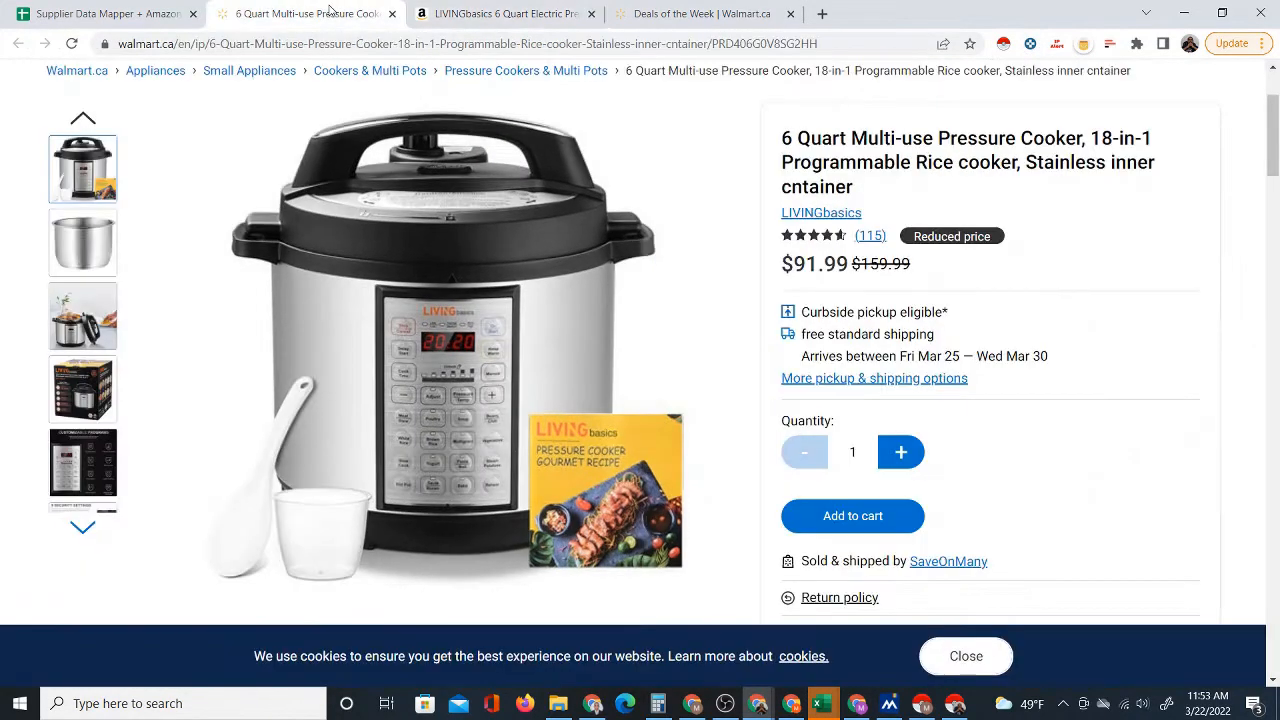
# - Return to the spreadsheet and open the Walmart.ca and Amazon.ca pages for the BISSELL 2685B steamer in row 13
pyautogui.click(150, 14)
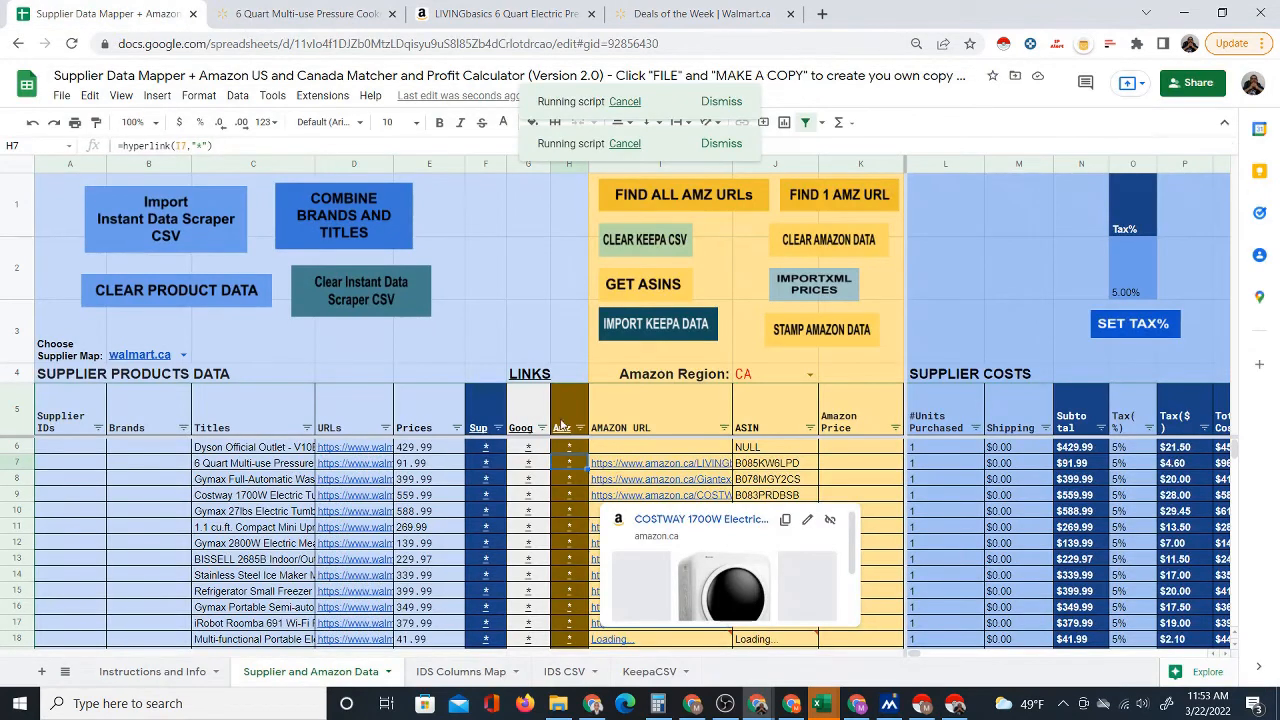
pyautogui.scroll(-2, 625, 490)
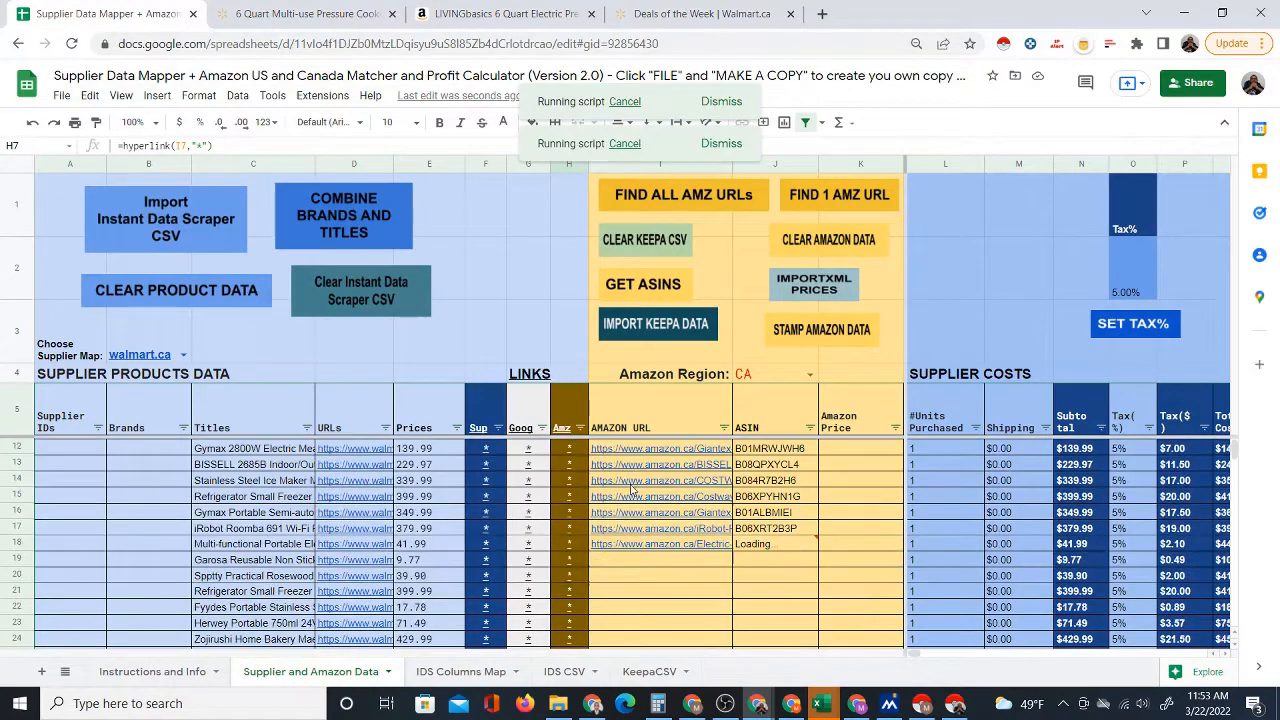
pyautogui.click(505, 468)
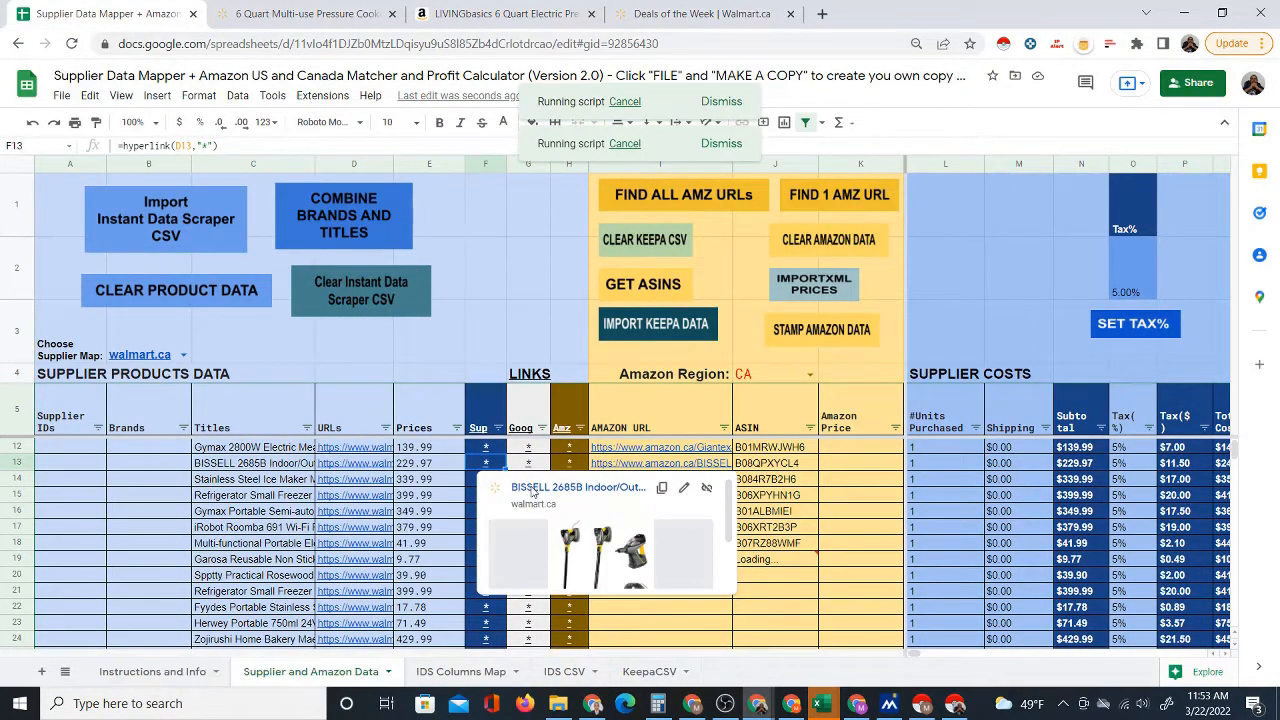
pyautogui.click(533, 488)
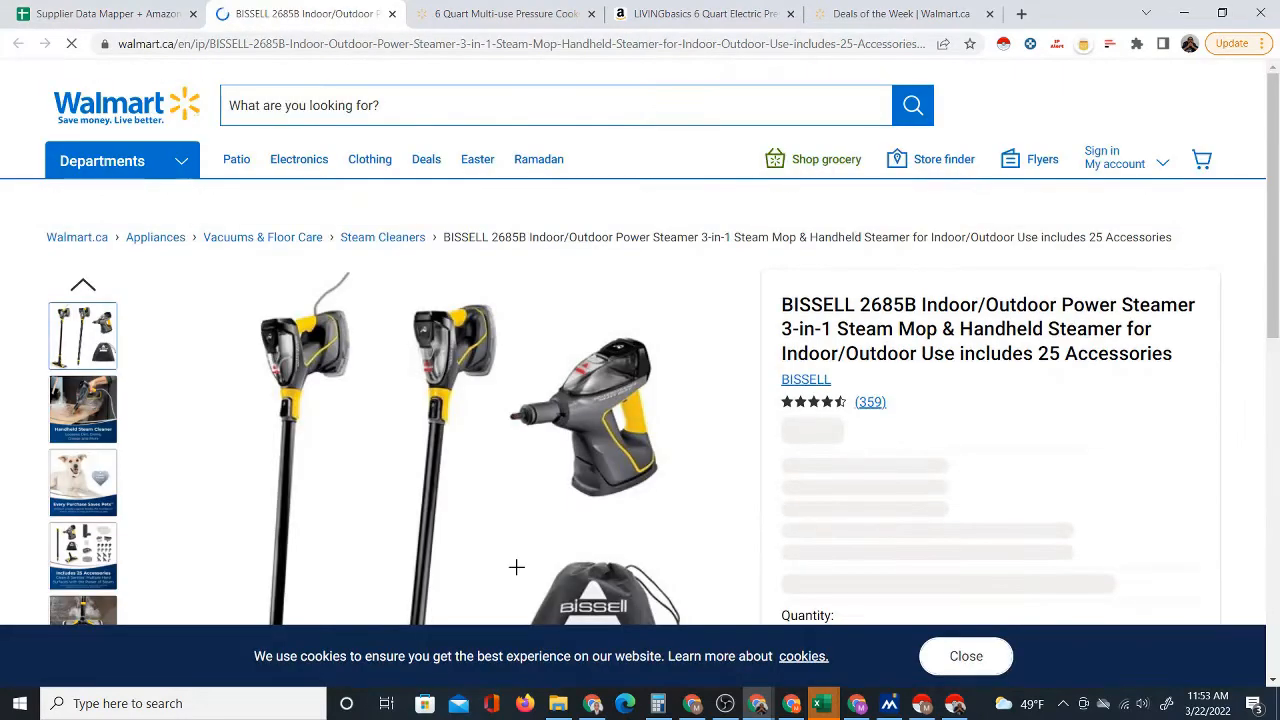
pyautogui.click(124, 8)
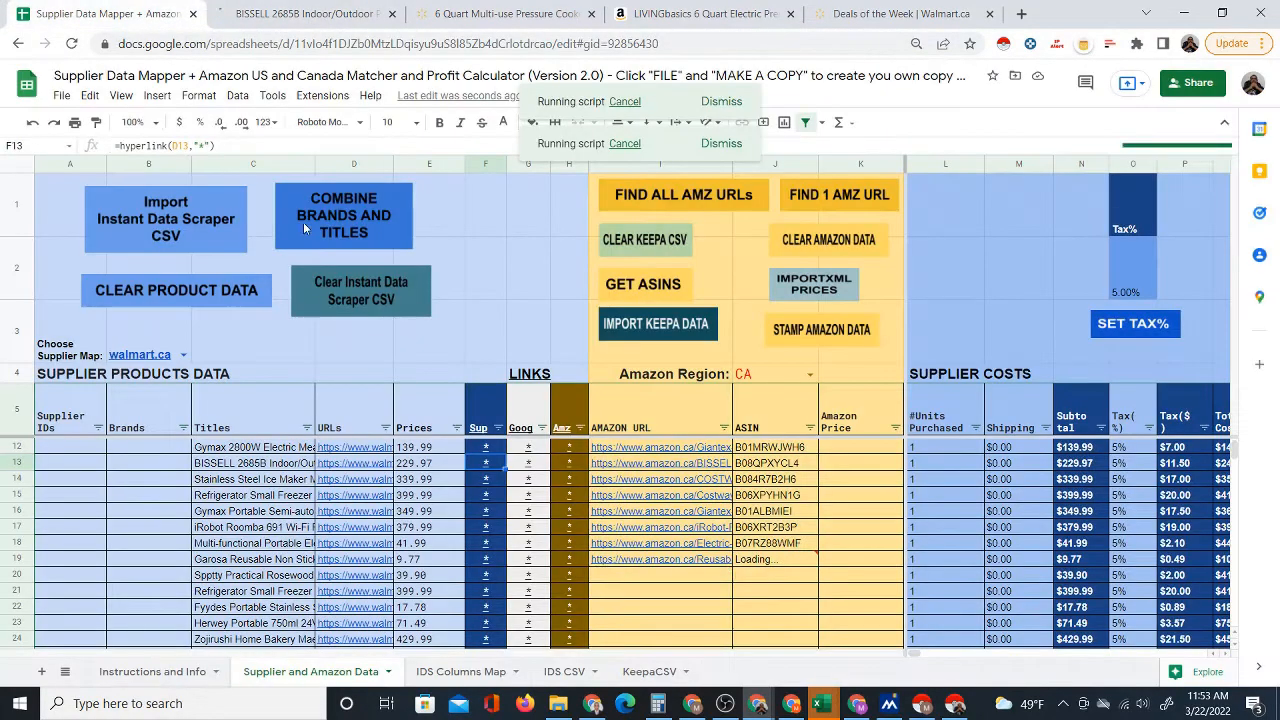
pyautogui.click(571, 466)
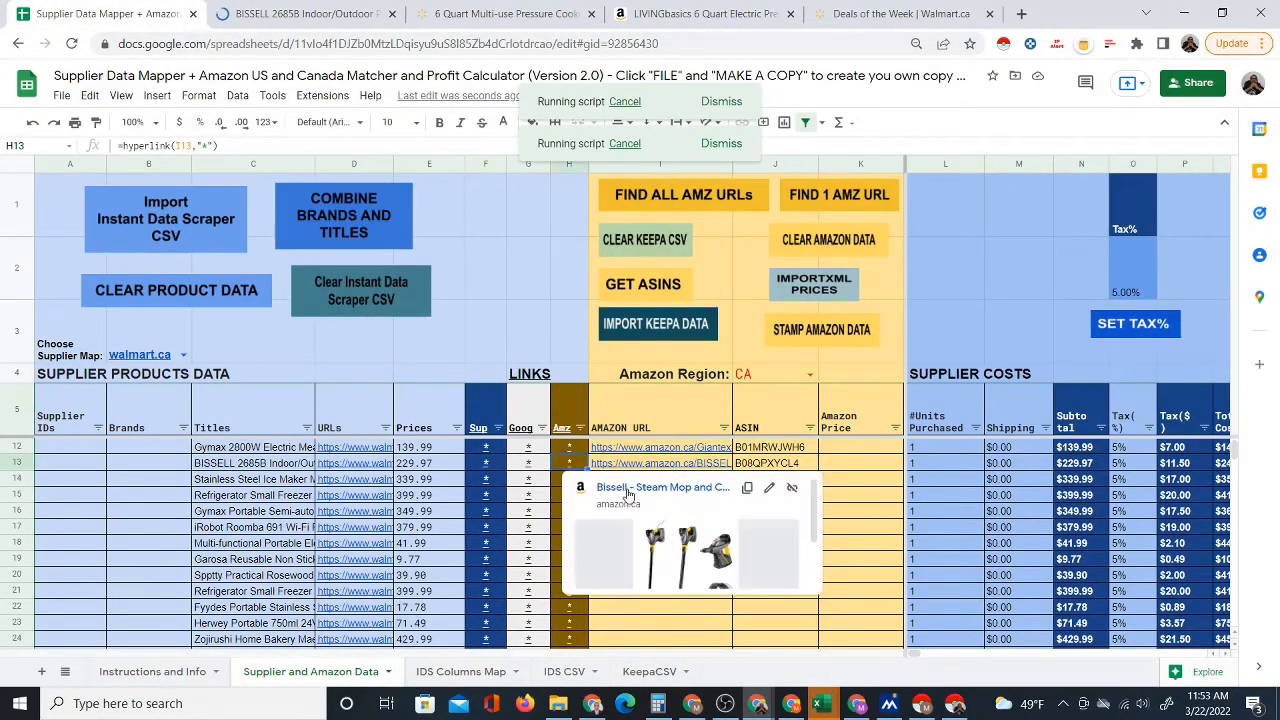
pyautogui.click(618, 490)
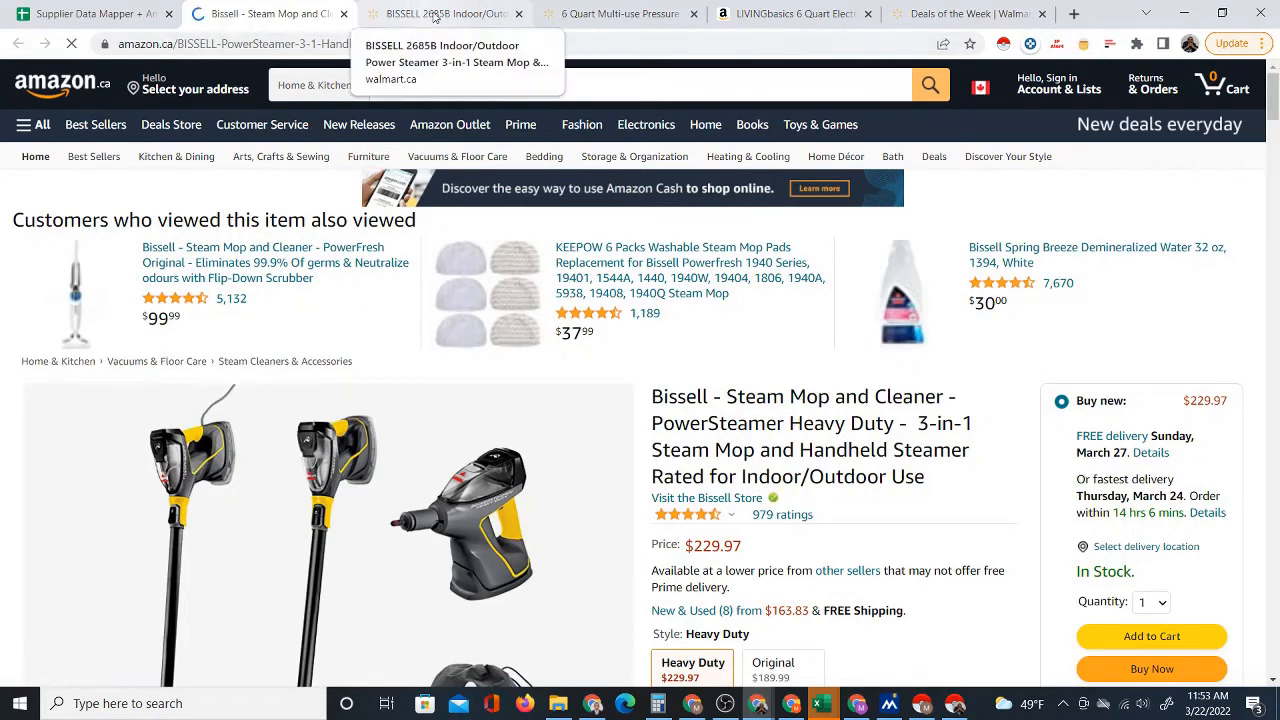
# - Place the BISSELL steamer's Walmart page ahead of its Amazon page and compare the two listings
pyautogui.click(435, 16)
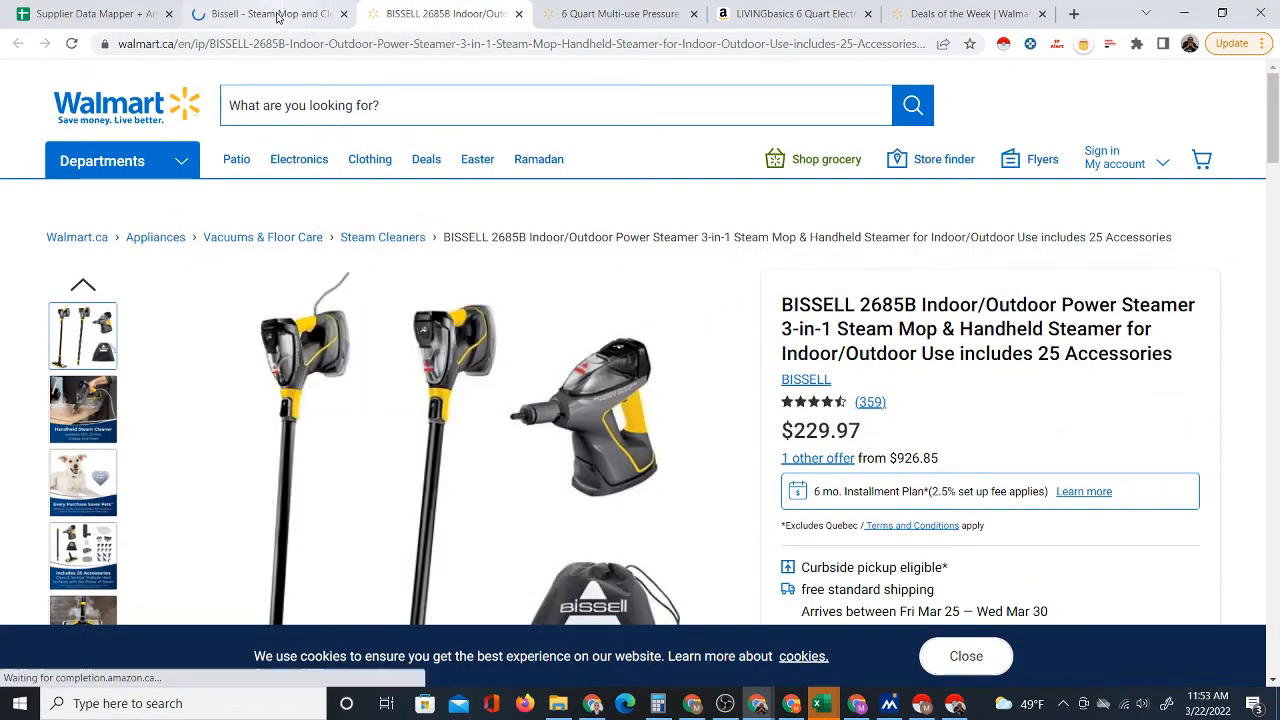
pyautogui.moveTo(298, 13); pyautogui.dragTo(416, 12)
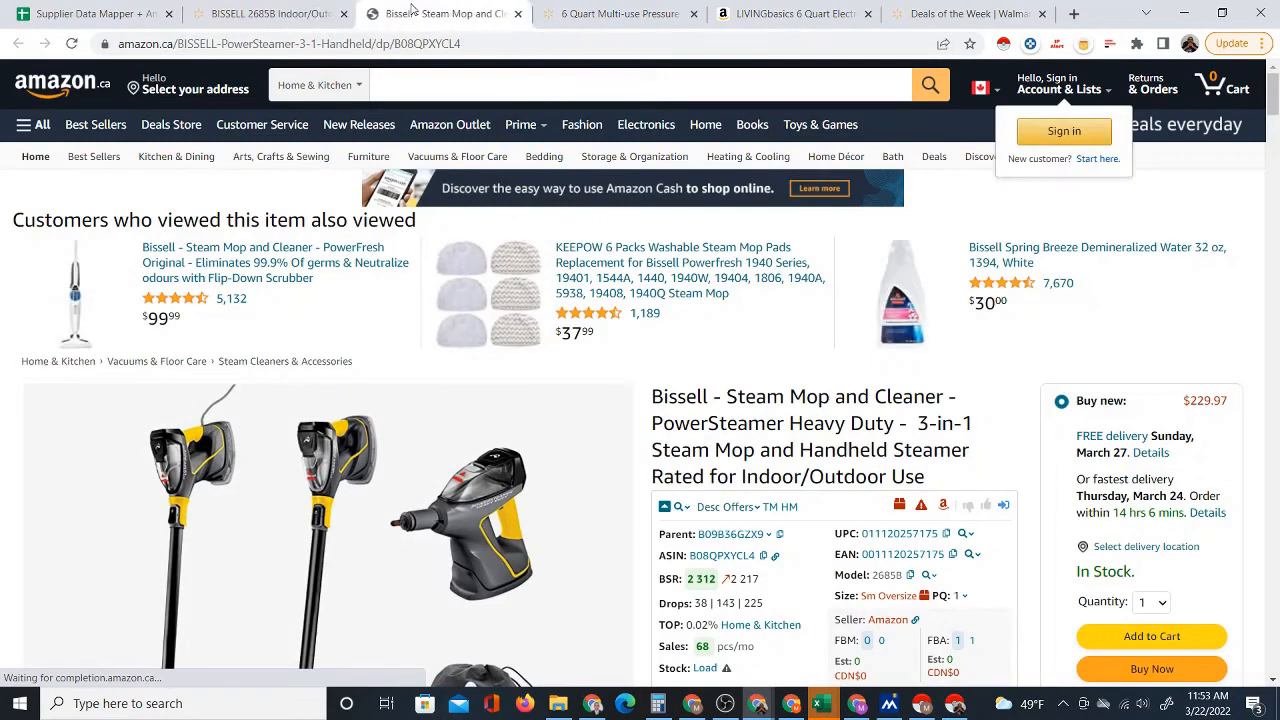
pyautogui.scroll(-2, 529, 374)
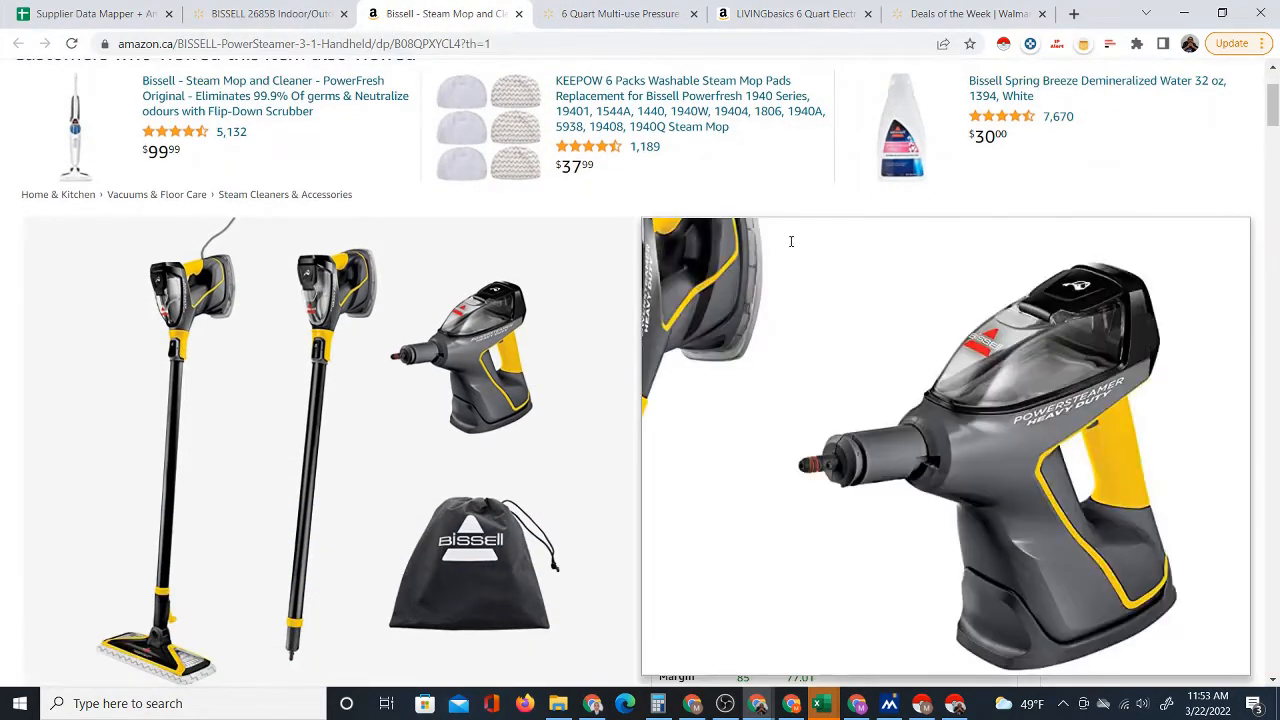
pyautogui.click(255, 13)
# - Return to the spreadsheet and open the supplier and Amazon pages for the Gymax portable washing machine in row 16
pyautogui.click(104, 12)
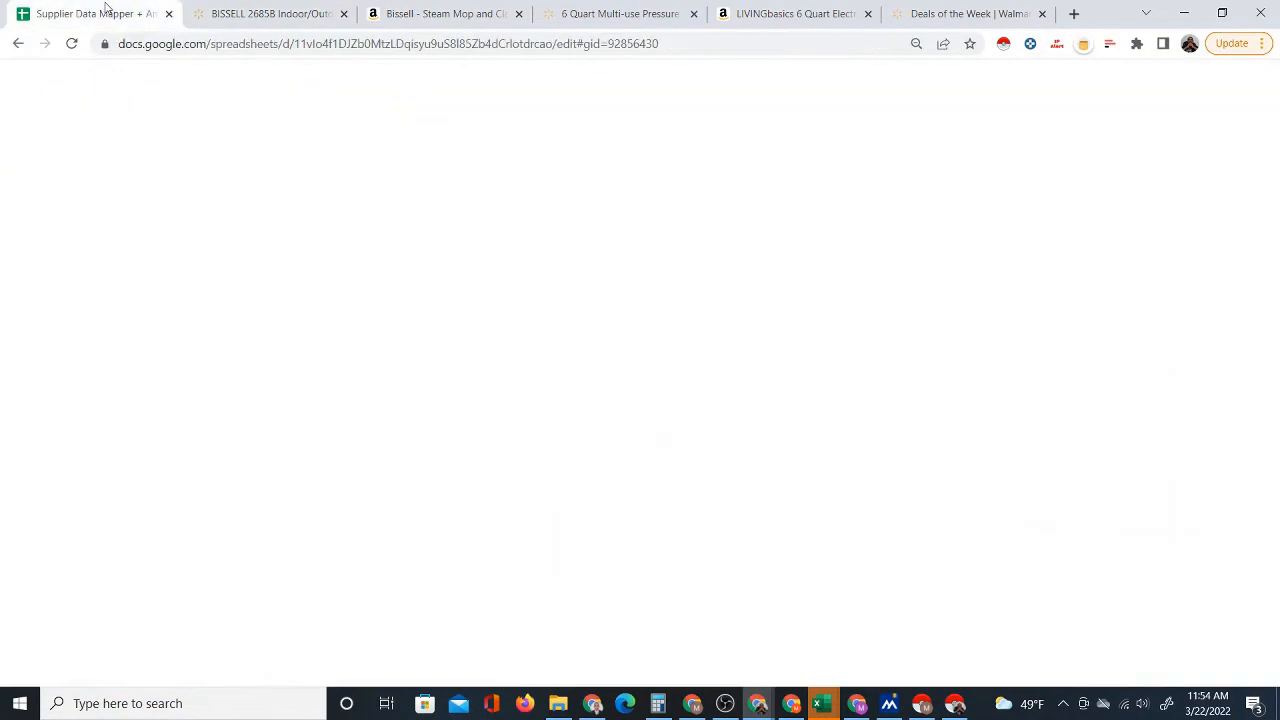
pyautogui.click(496, 511)
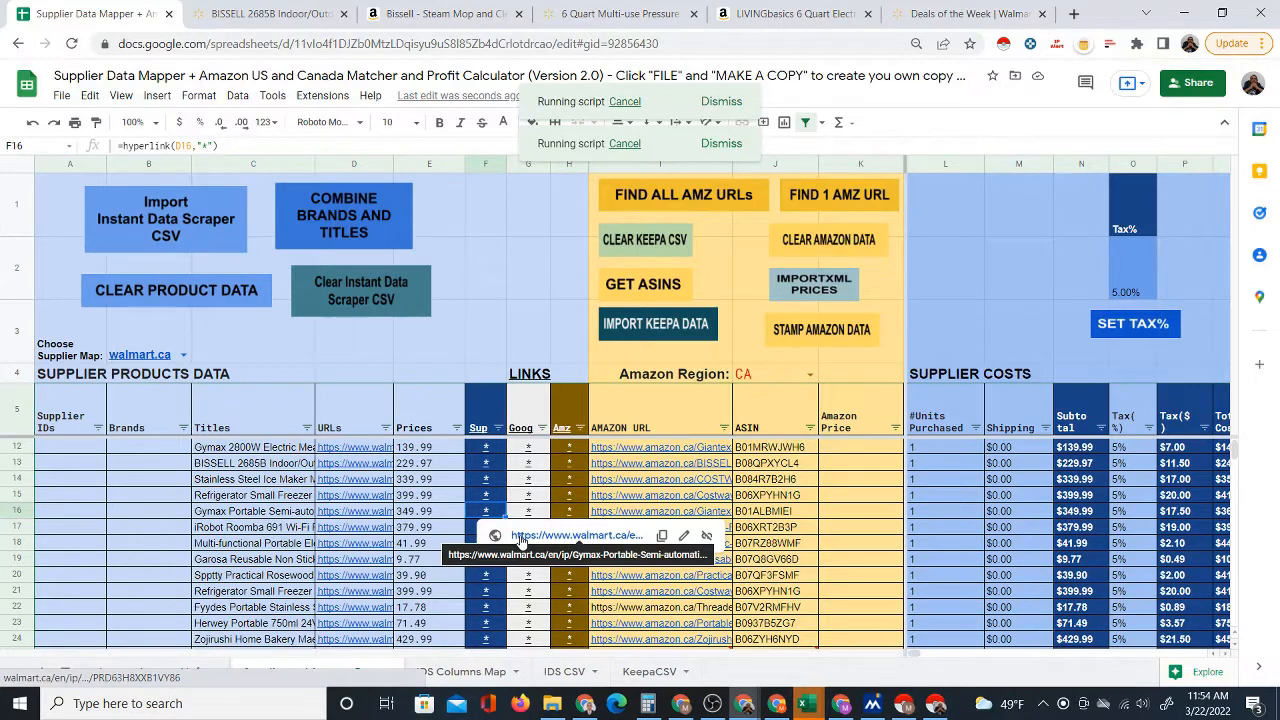
pyautogui.click(524, 536)
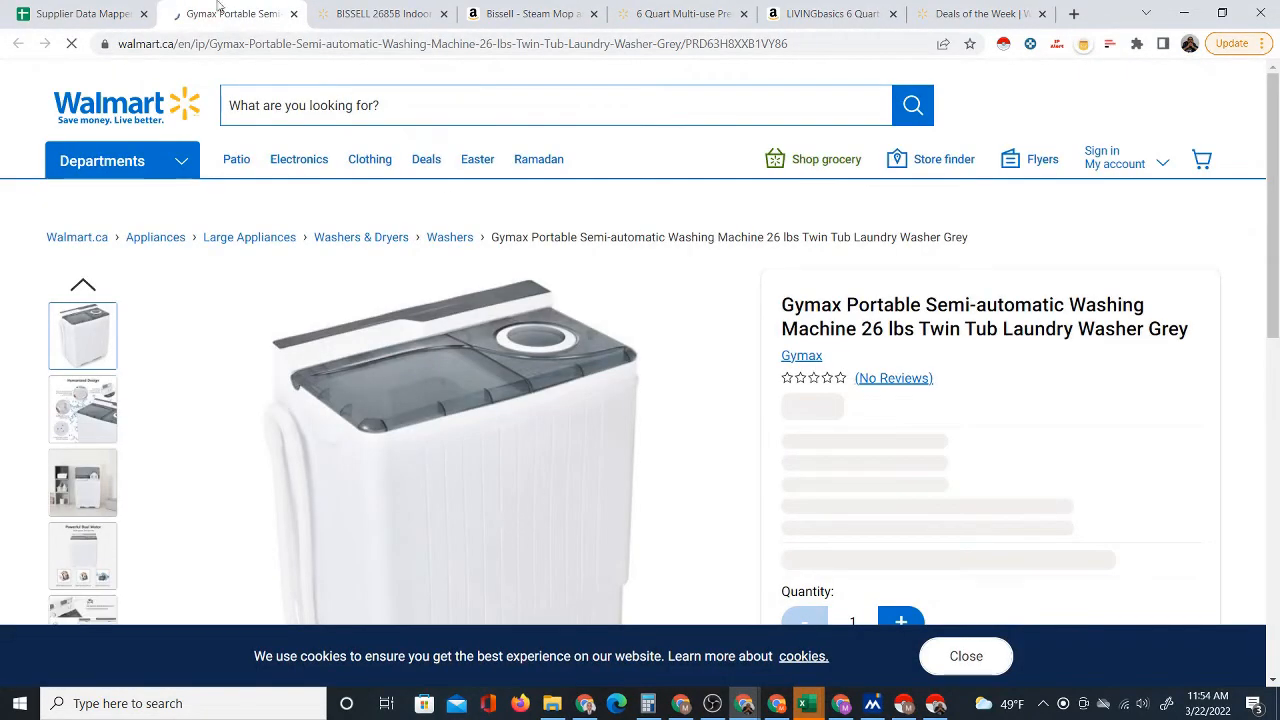
pyautogui.click(85, 13)
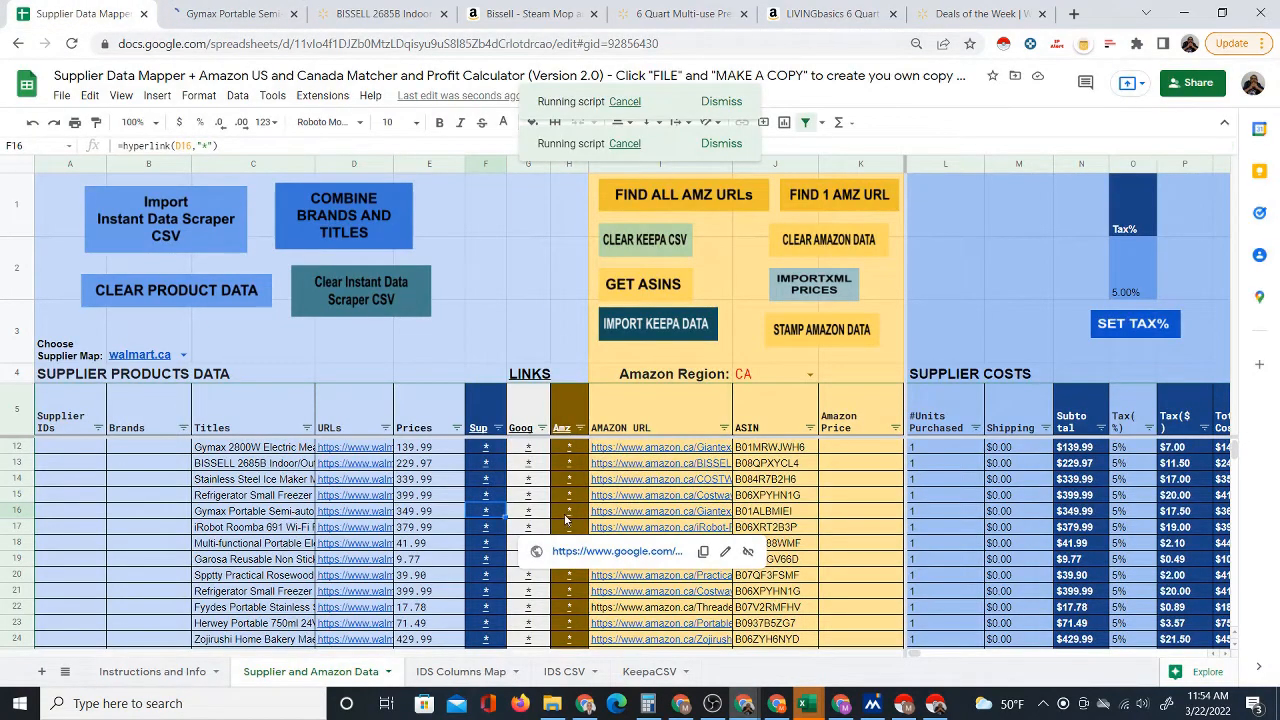
pyautogui.click(614, 543)
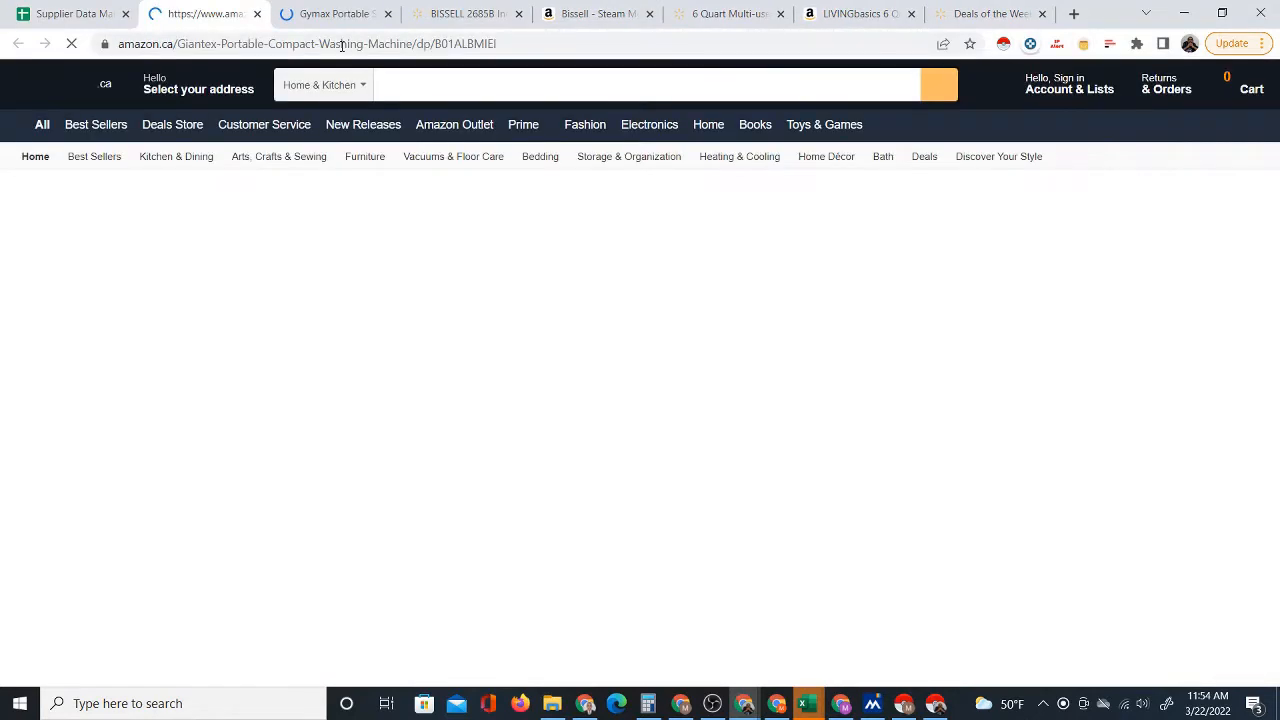
pyautogui.click(463, 14)
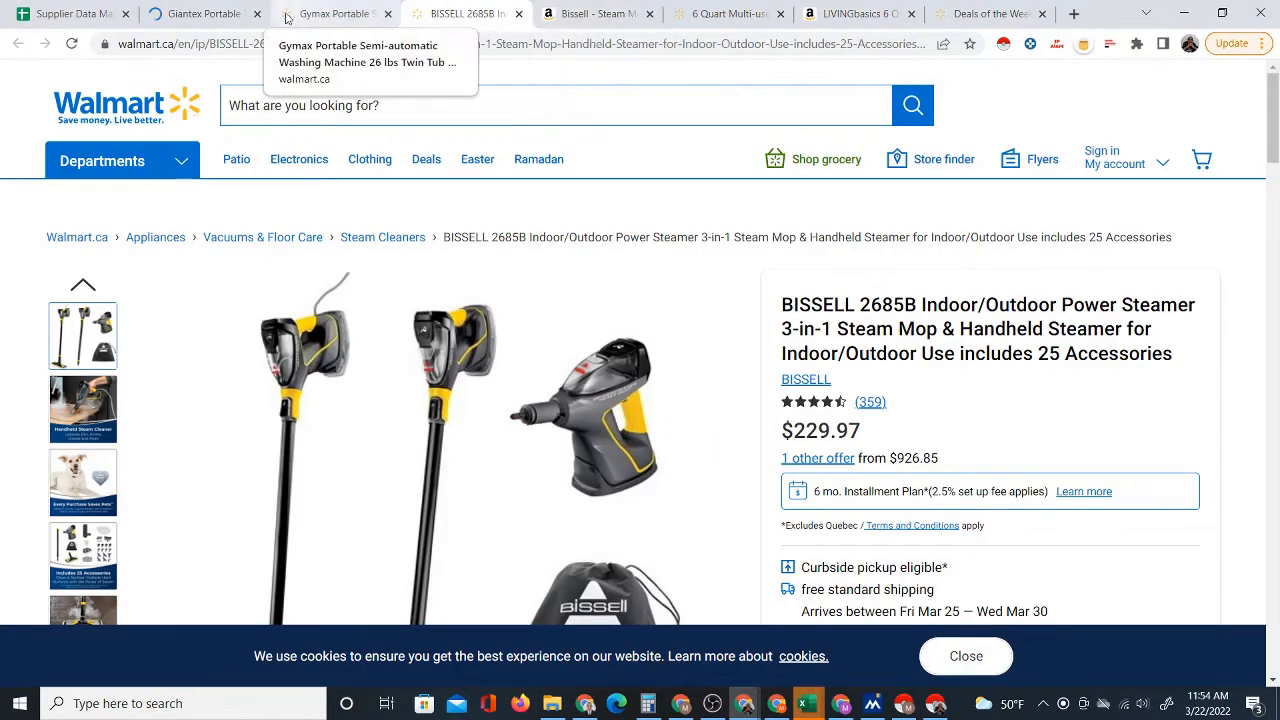
# - Dismiss the IP alert on the Giantex washing machine's Amazon page and examine the listing's details and price history chart
pyautogui.click(188, 15)
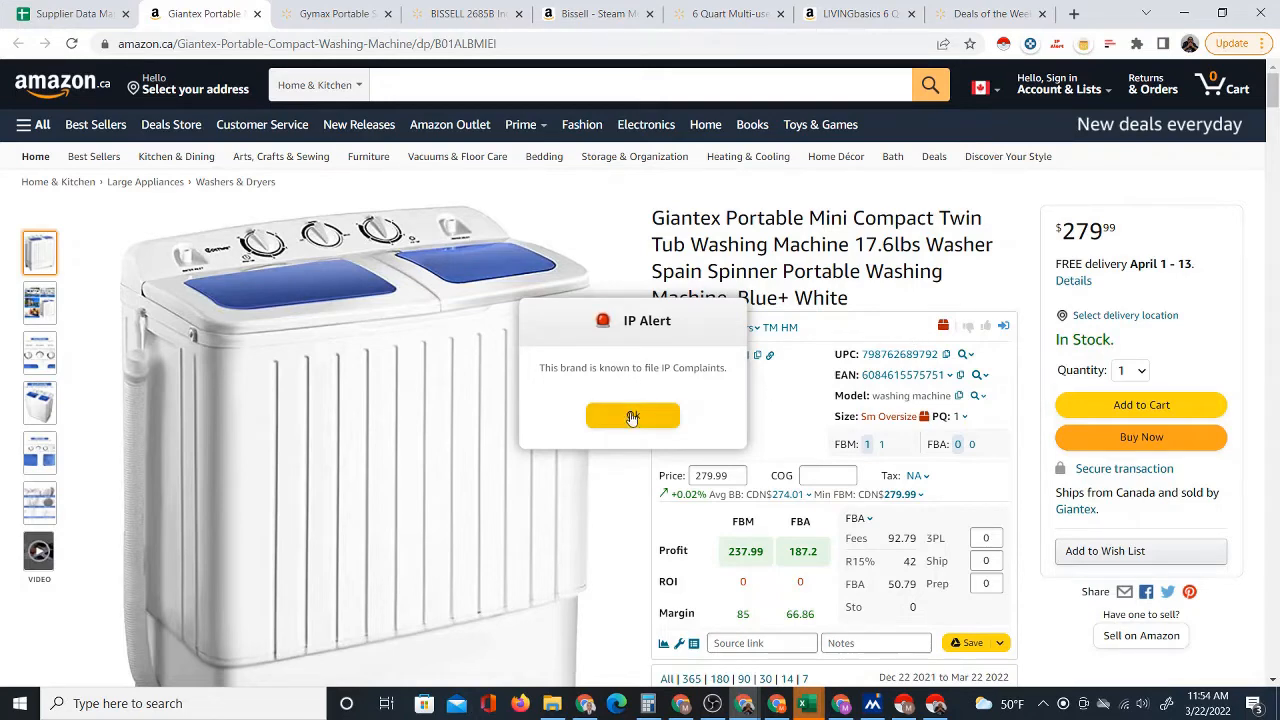
pyautogui.click(632, 418)
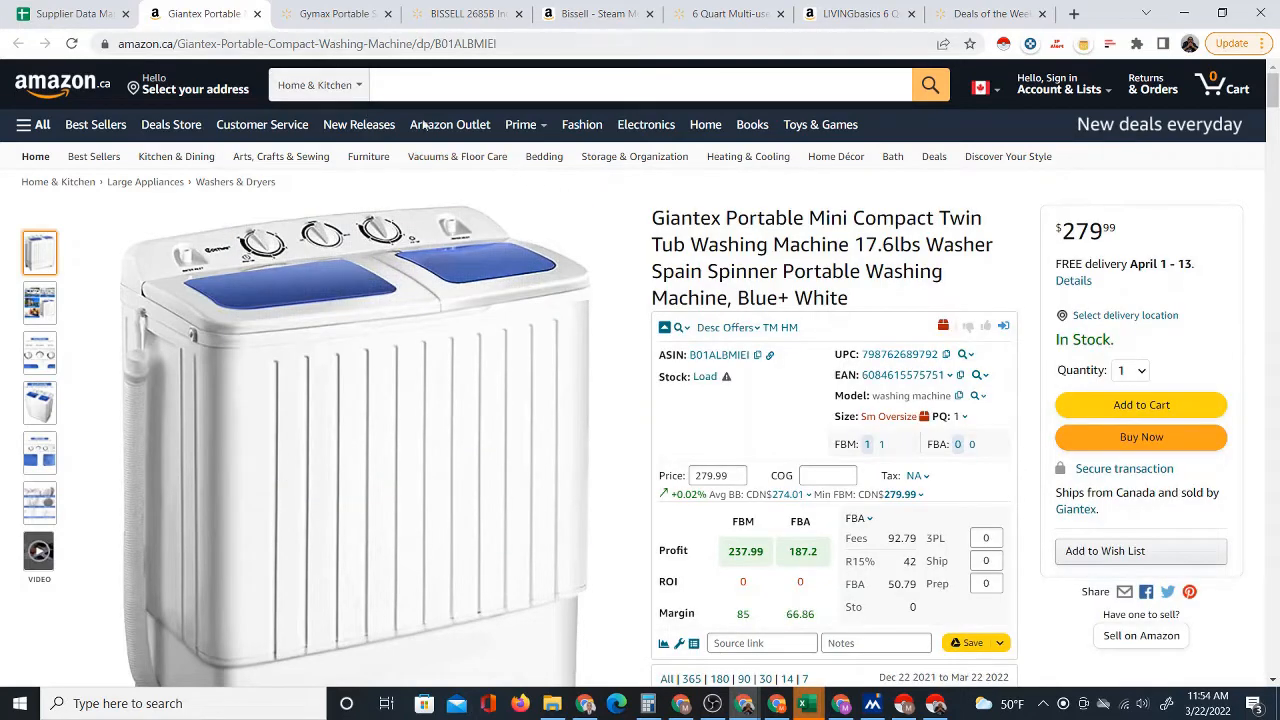
pyautogui.scroll(-5, 800, 420)
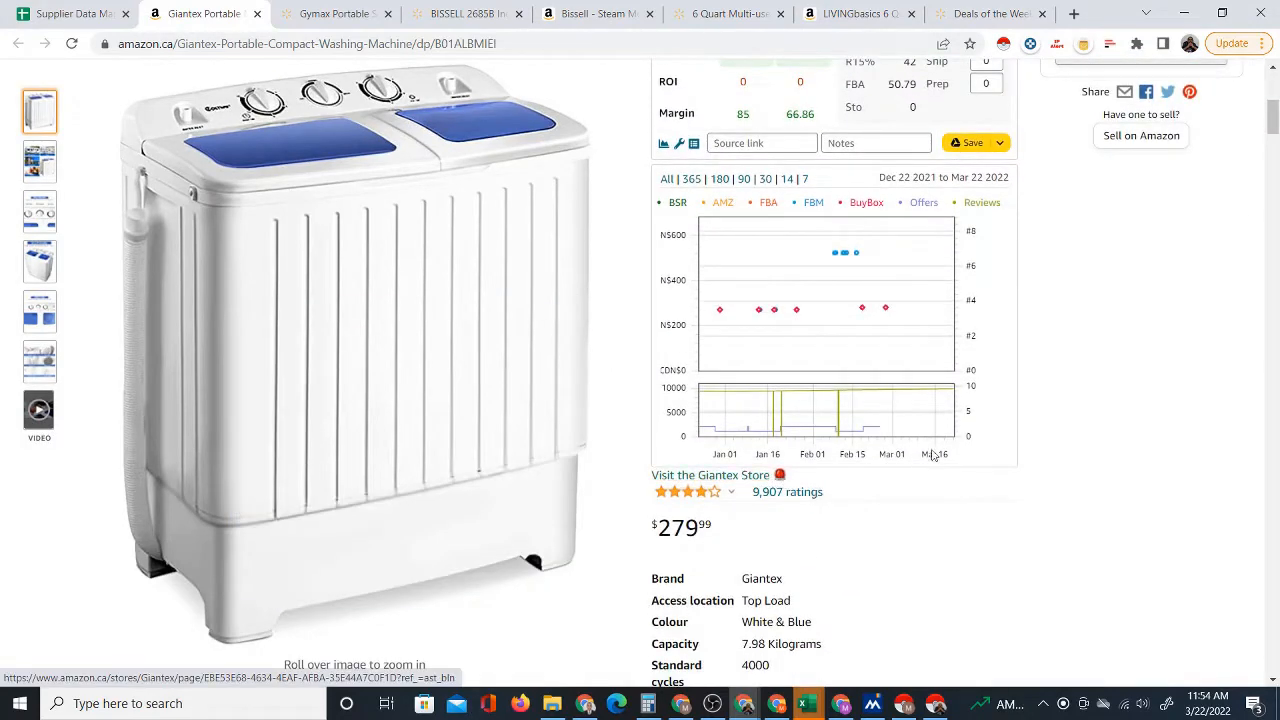
pyautogui.scroll(5, 1090, 435)
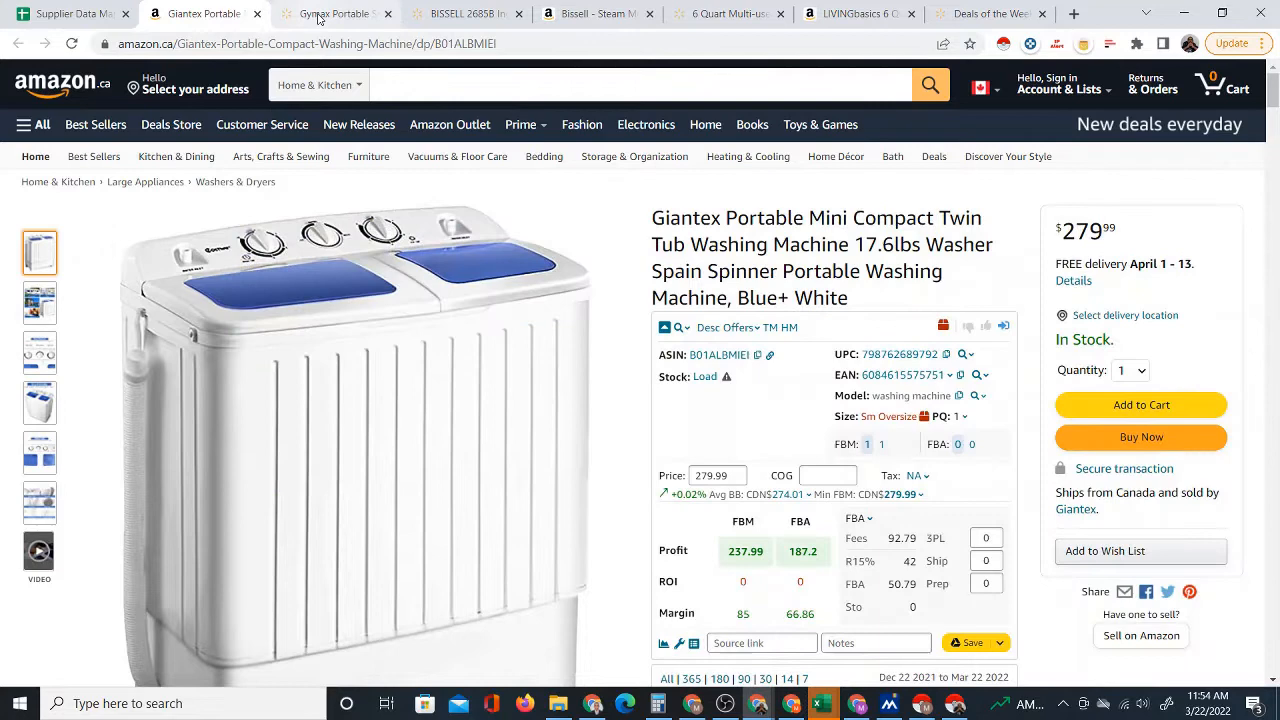
# - Compare the Gymax washing machine on Walmart with the matched Giantex listing on Amazon by photo, title and price
pyautogui.click(316, 14)
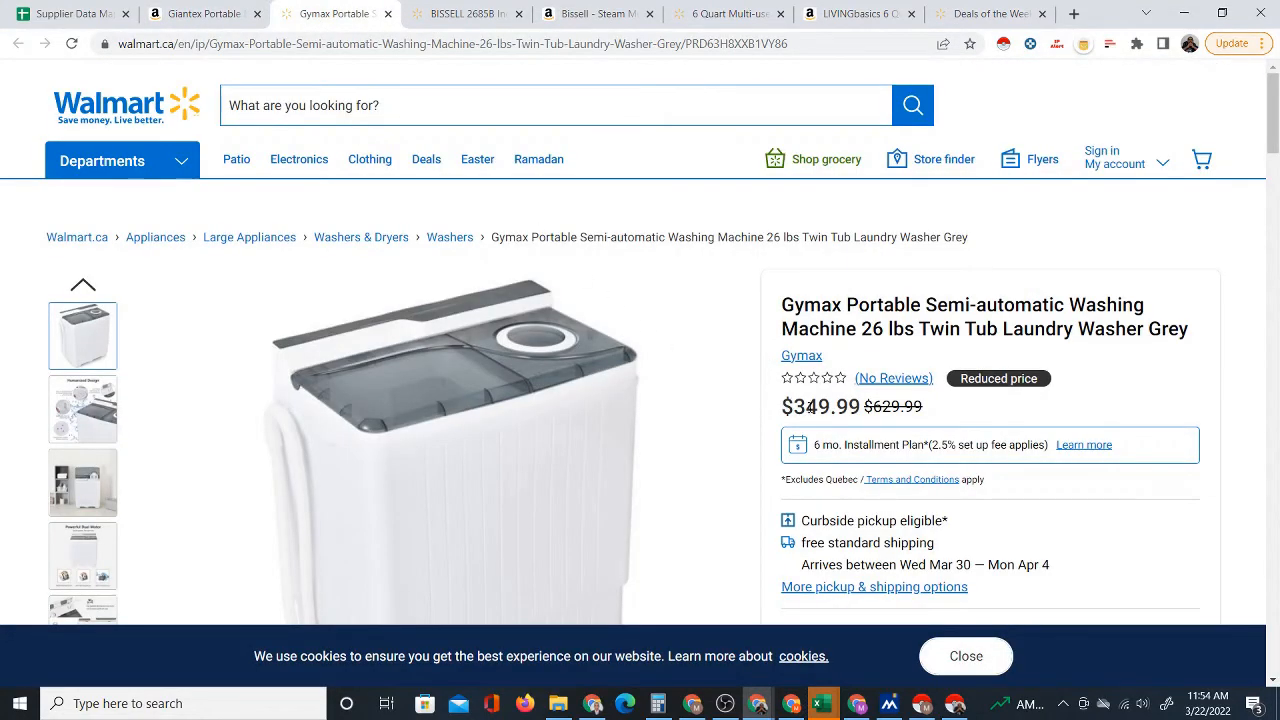
pyautogui.click(182, 12)
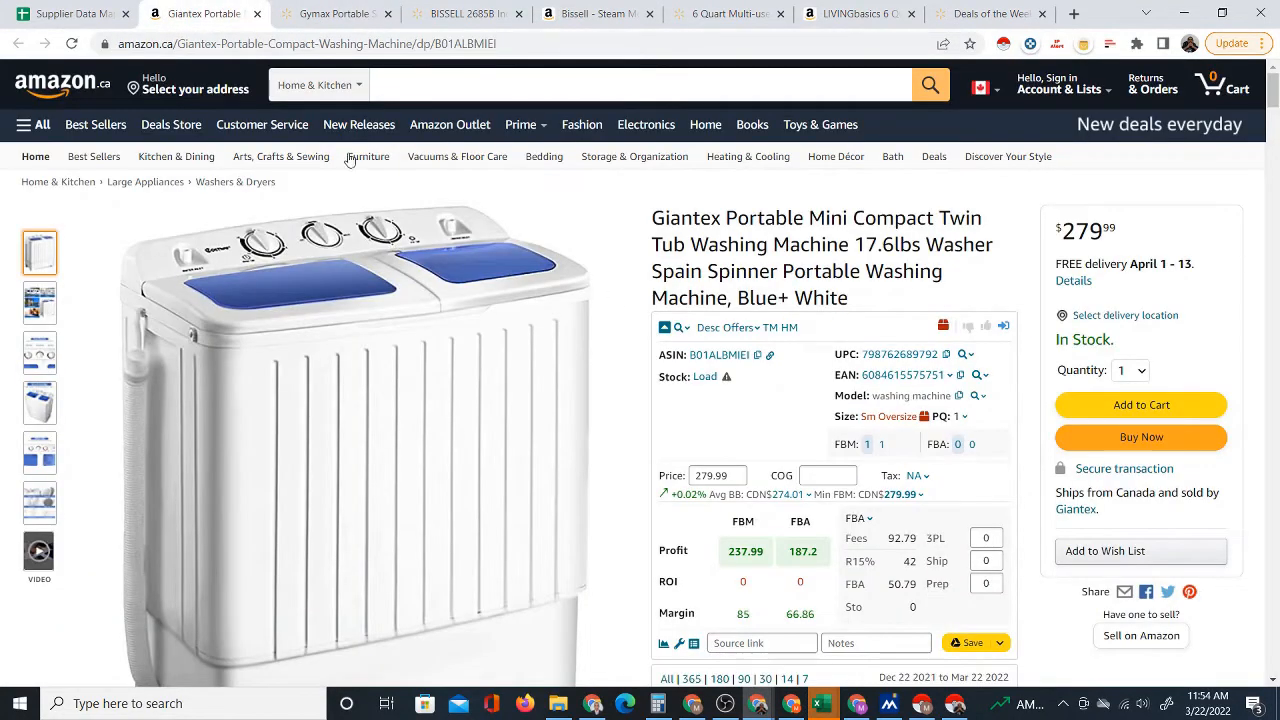
pyautogui.click(325, 14)
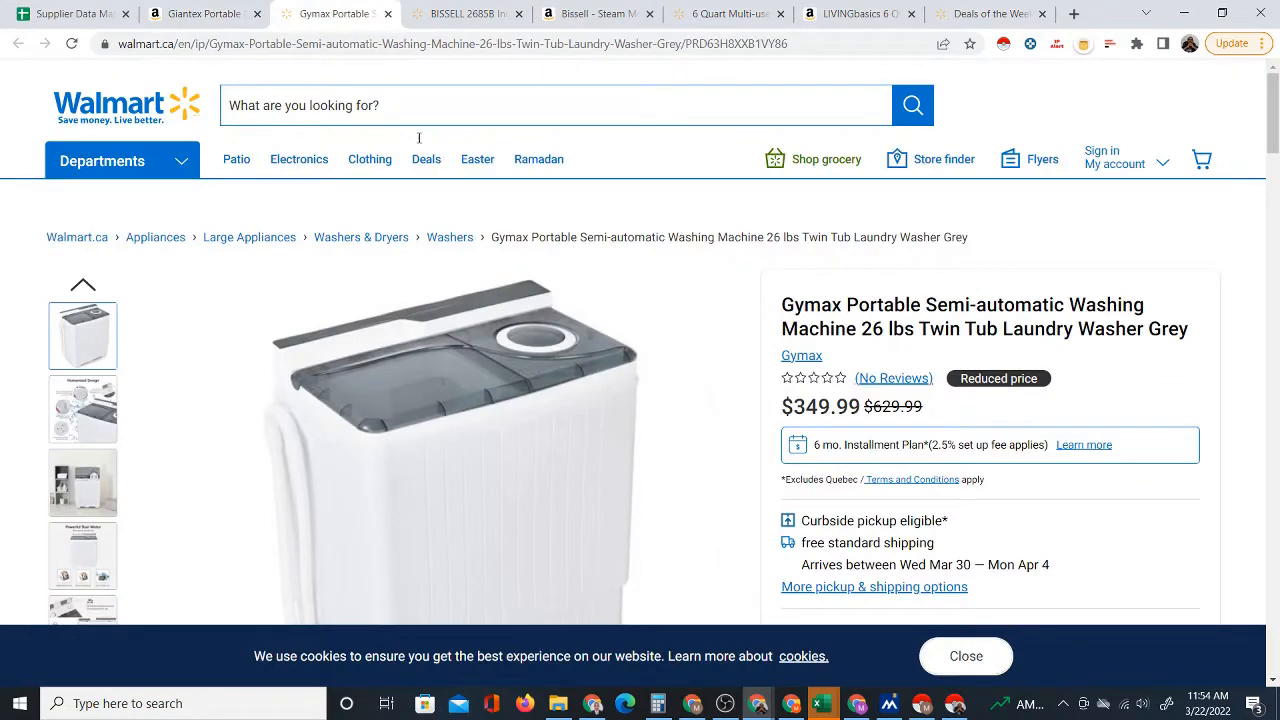
pyautogui.click(250, 16)
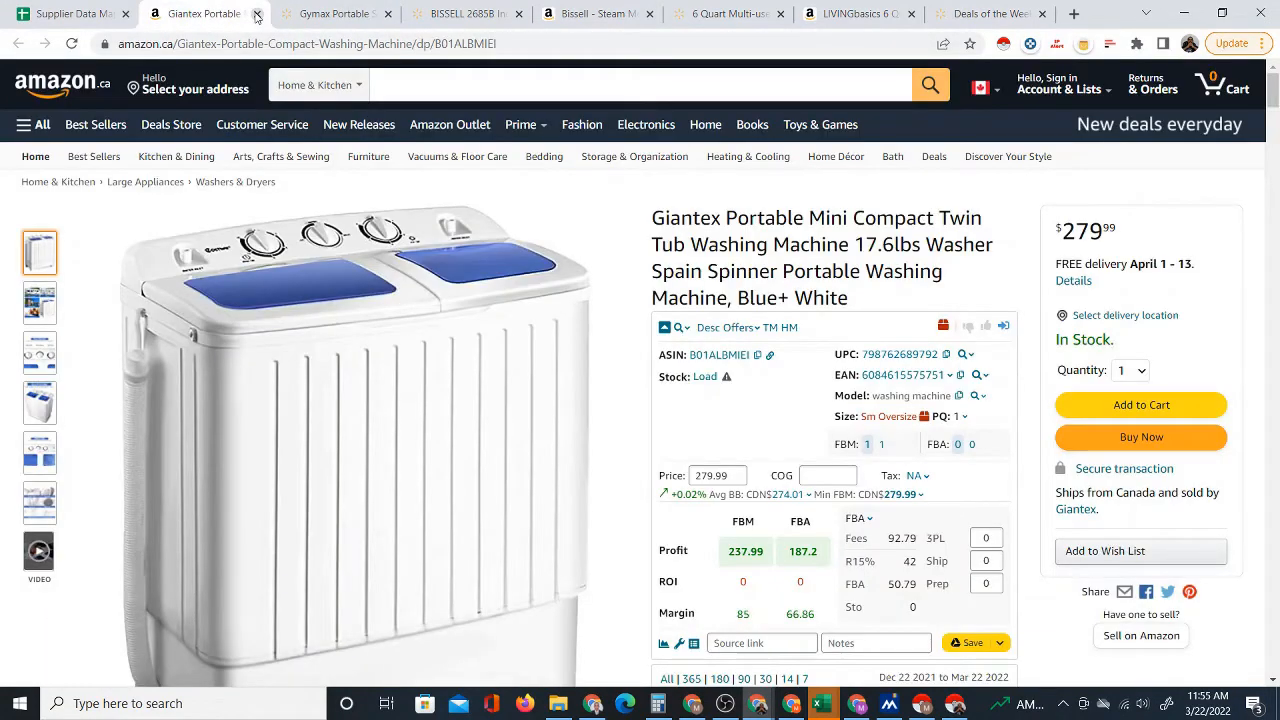
# - Close the washing machine's Amazon and Walmart pages and go back to the spreadsheet
pyautogui.click(257, 14)
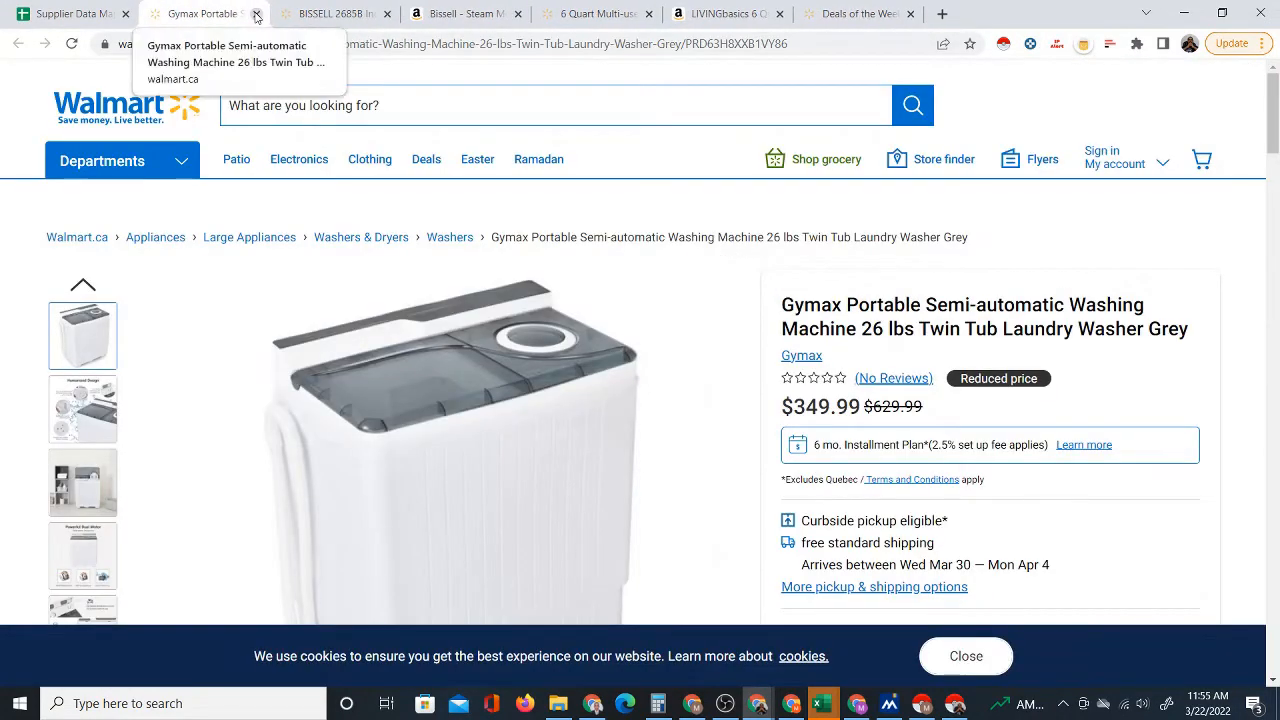
pyautogui.click(257, 14)
pyautogui.click(40, 16)
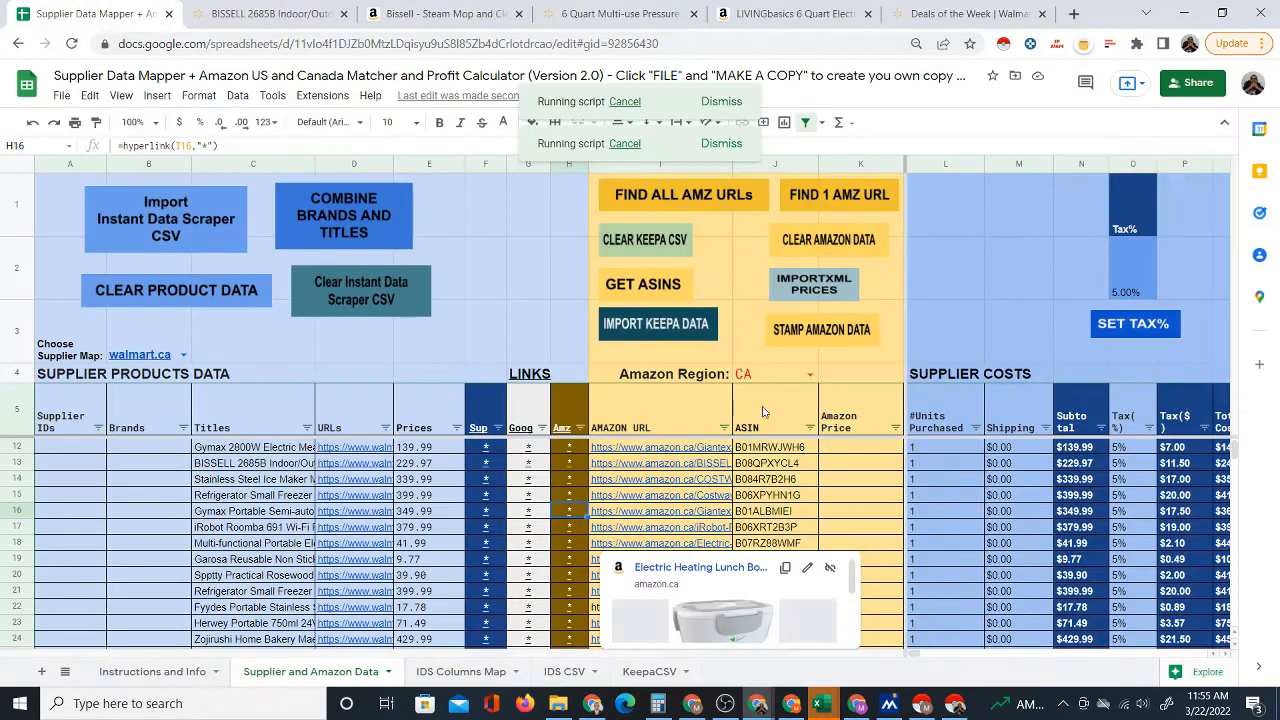
# - Open the supplier page and the matched Amazon page for the iRobot Roomba 691 robot vacuum in row 17
pyautogui.scroll(-1, 645, 523)
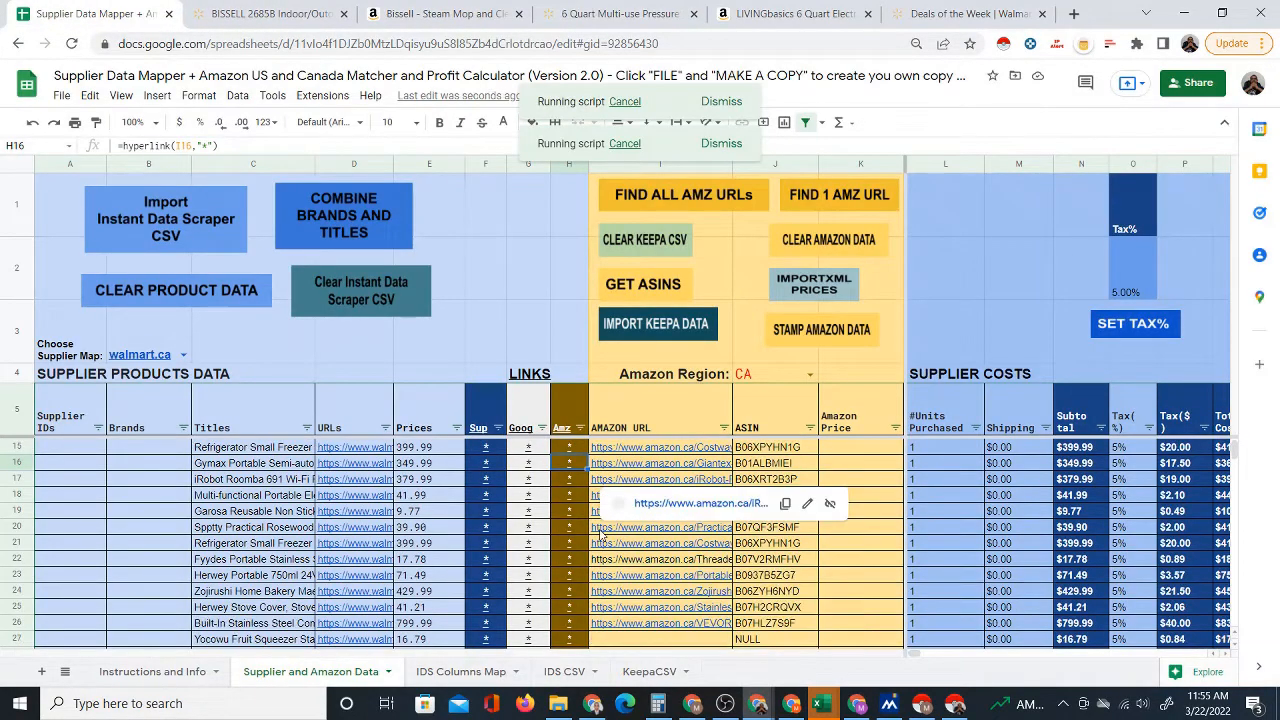
pyautogui.click(483, 479)
pyautogui.click(528, 504)
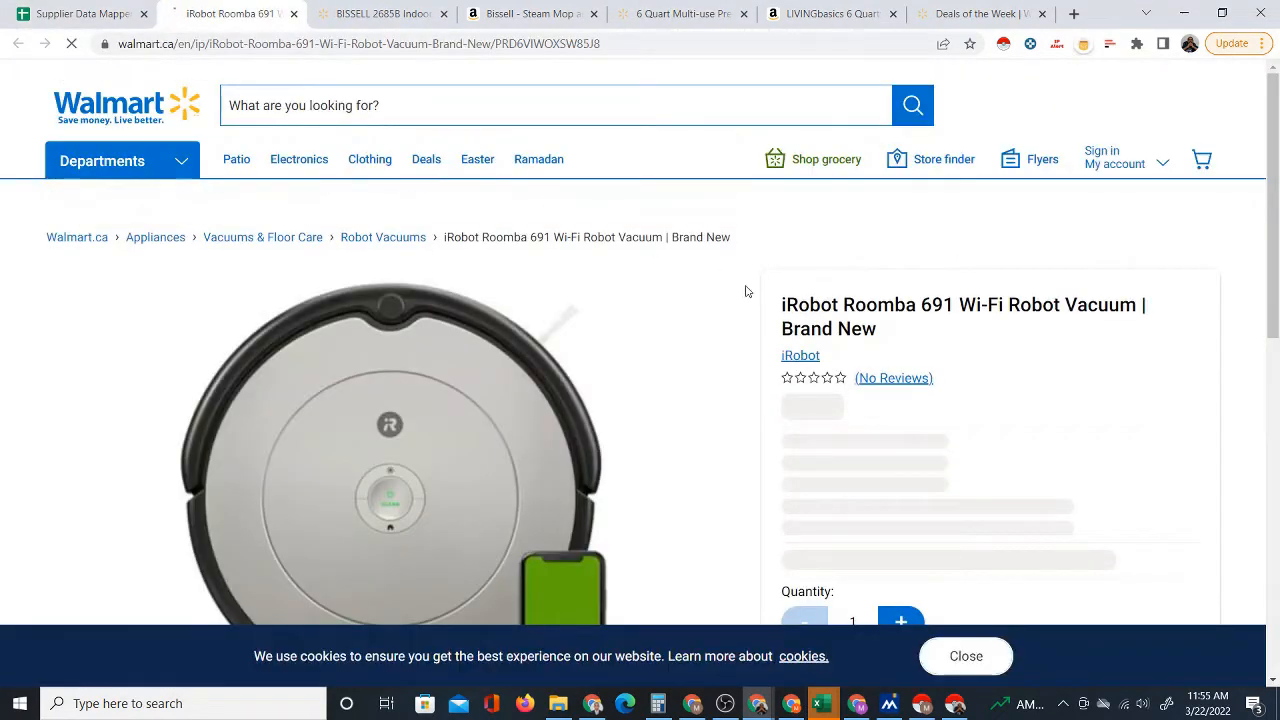
pyautogui.click(117, 16)
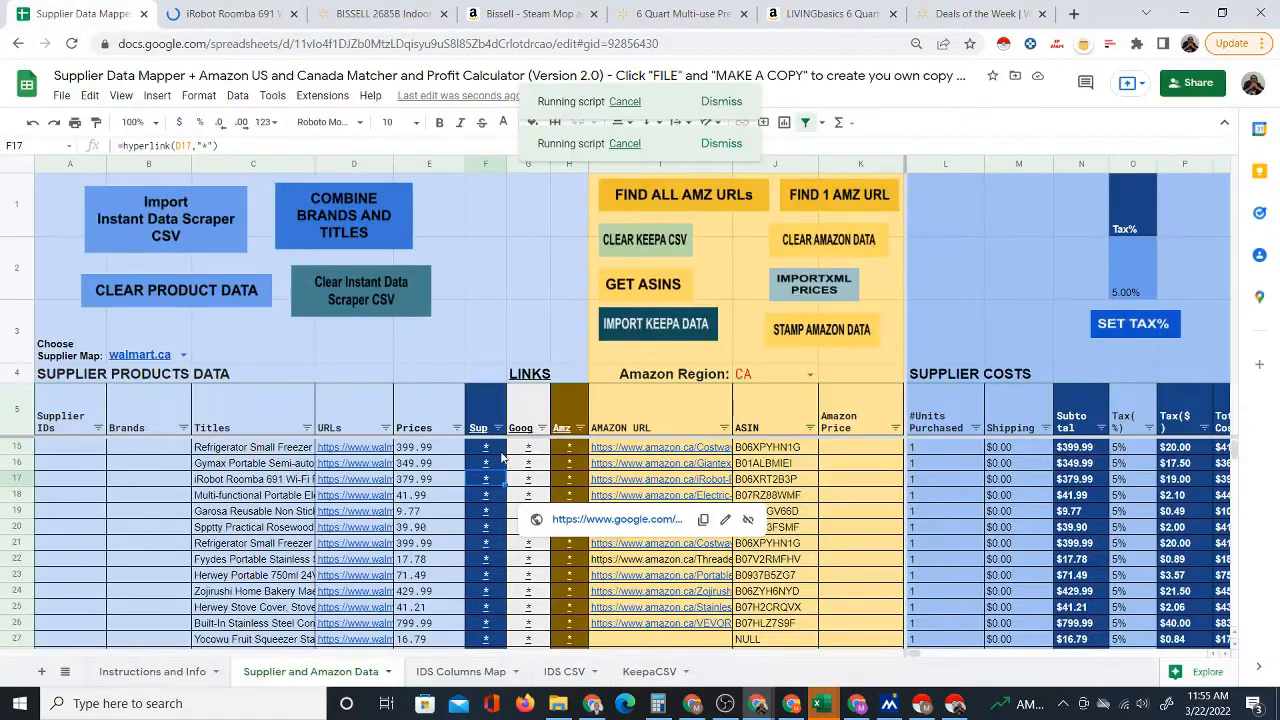
pyautogui.click(569, 479)
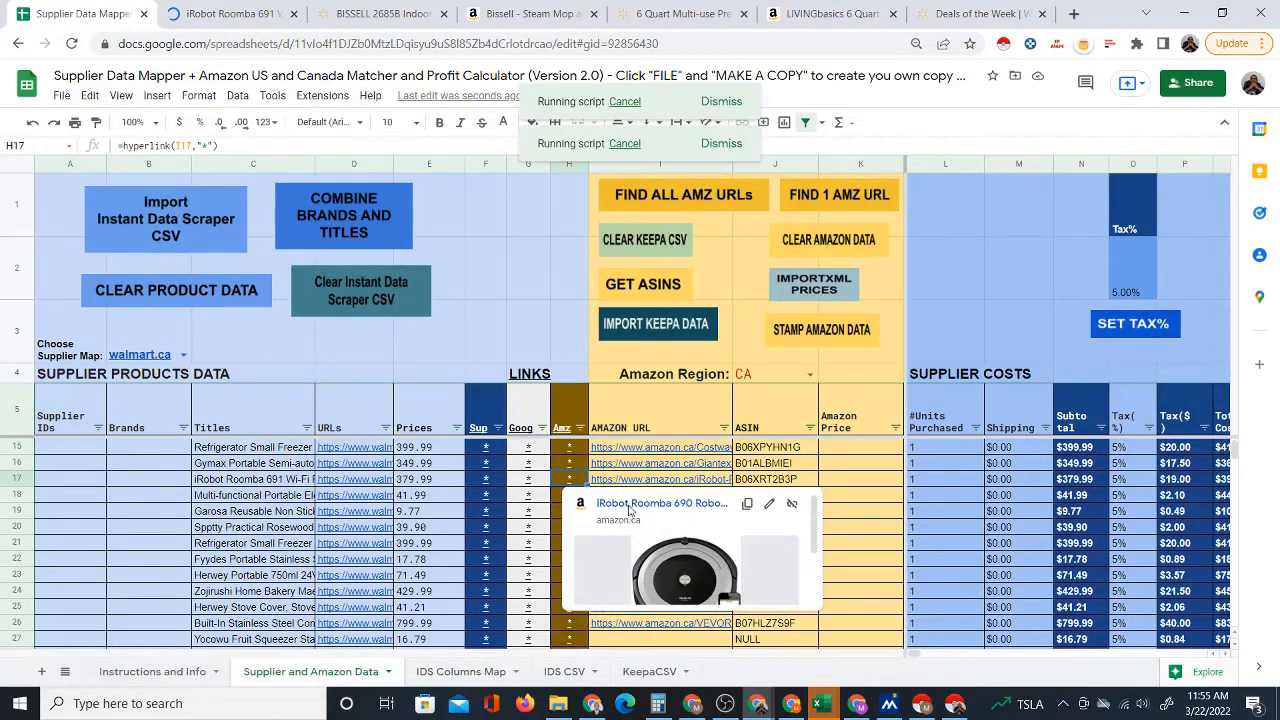
pyautogui.click(624, 503)
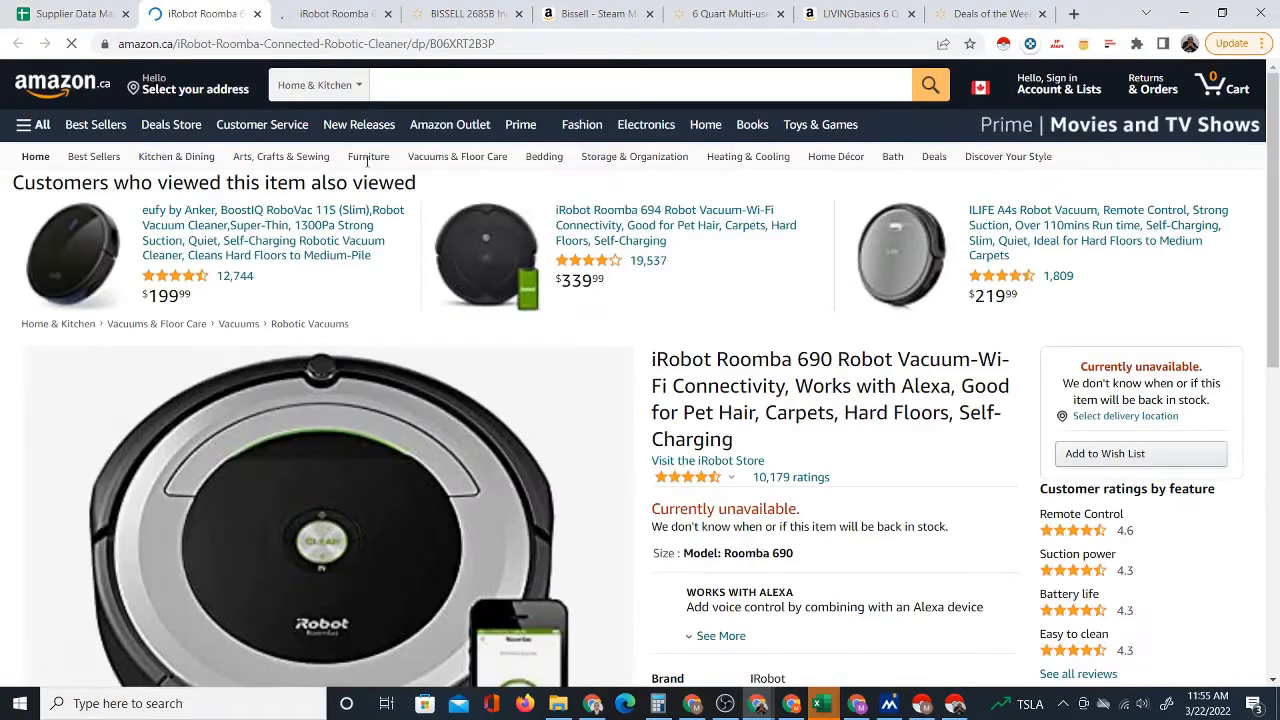
# - Compare the Roomba listing on Walmart with its Amazon match by model number, photo, price and availability
pyautogui.click(326, 16)
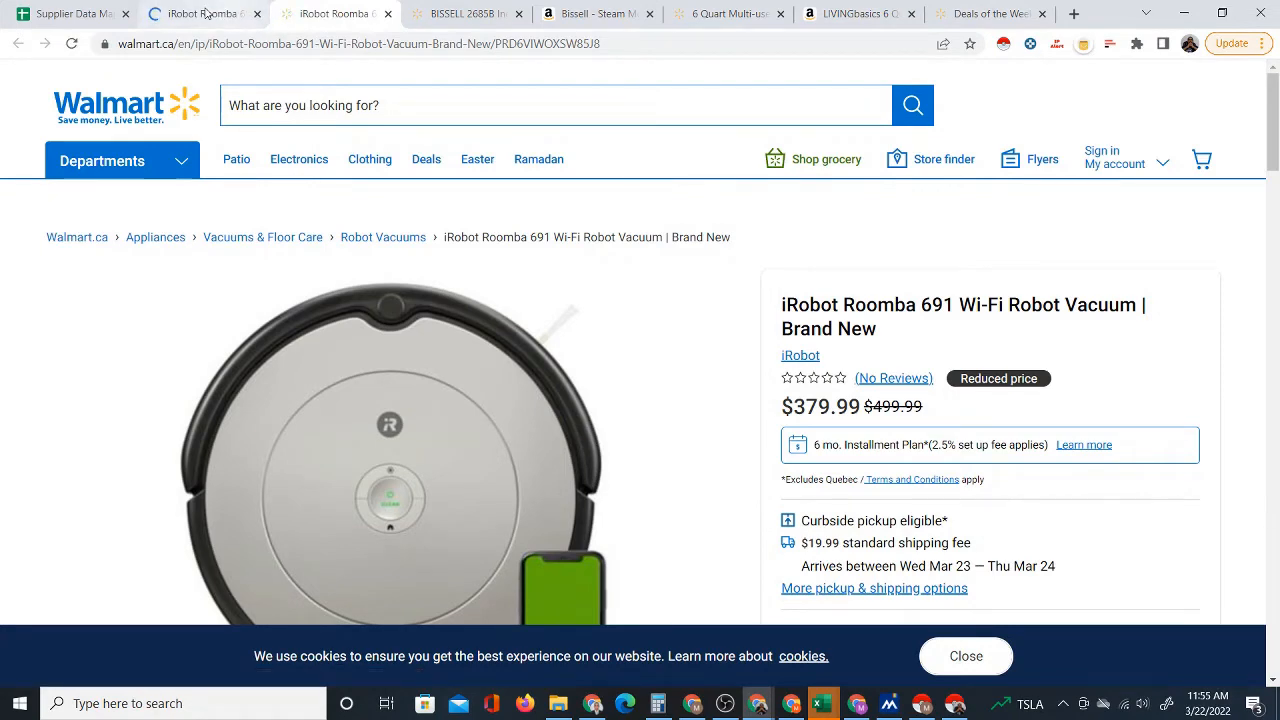
pyautogui.click(204, 13)
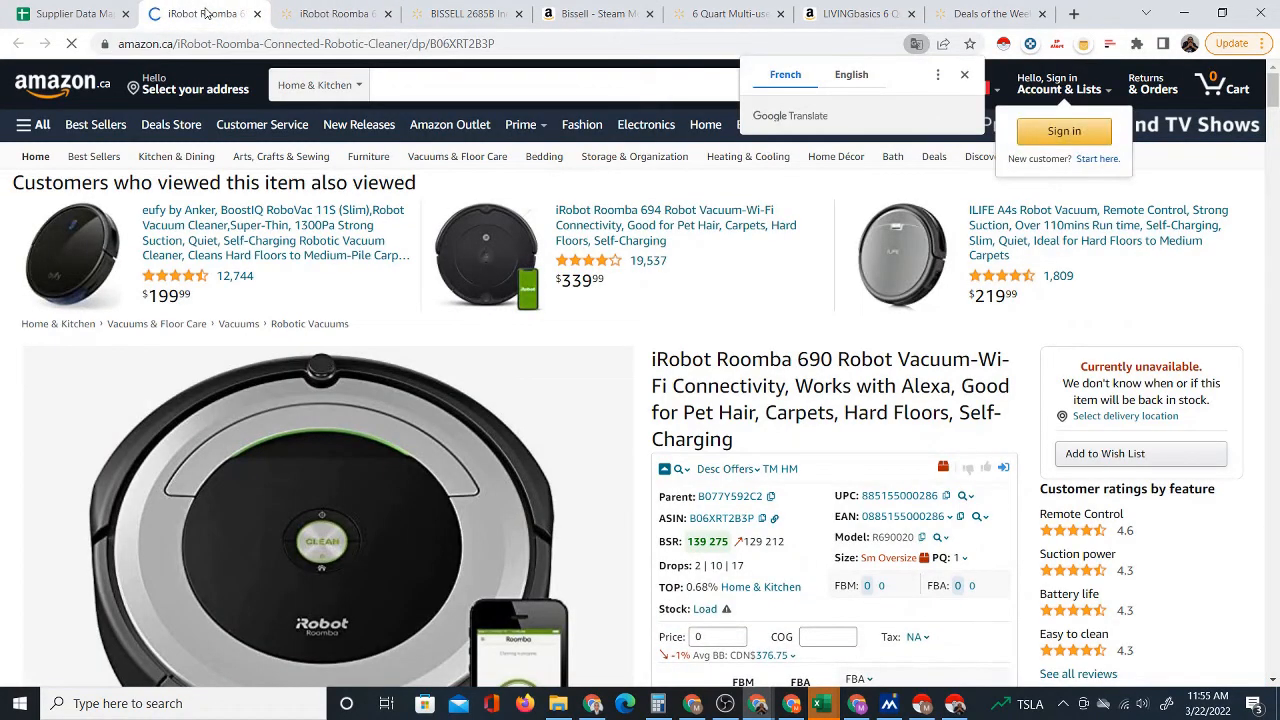
pyautogui.click(320, 14)
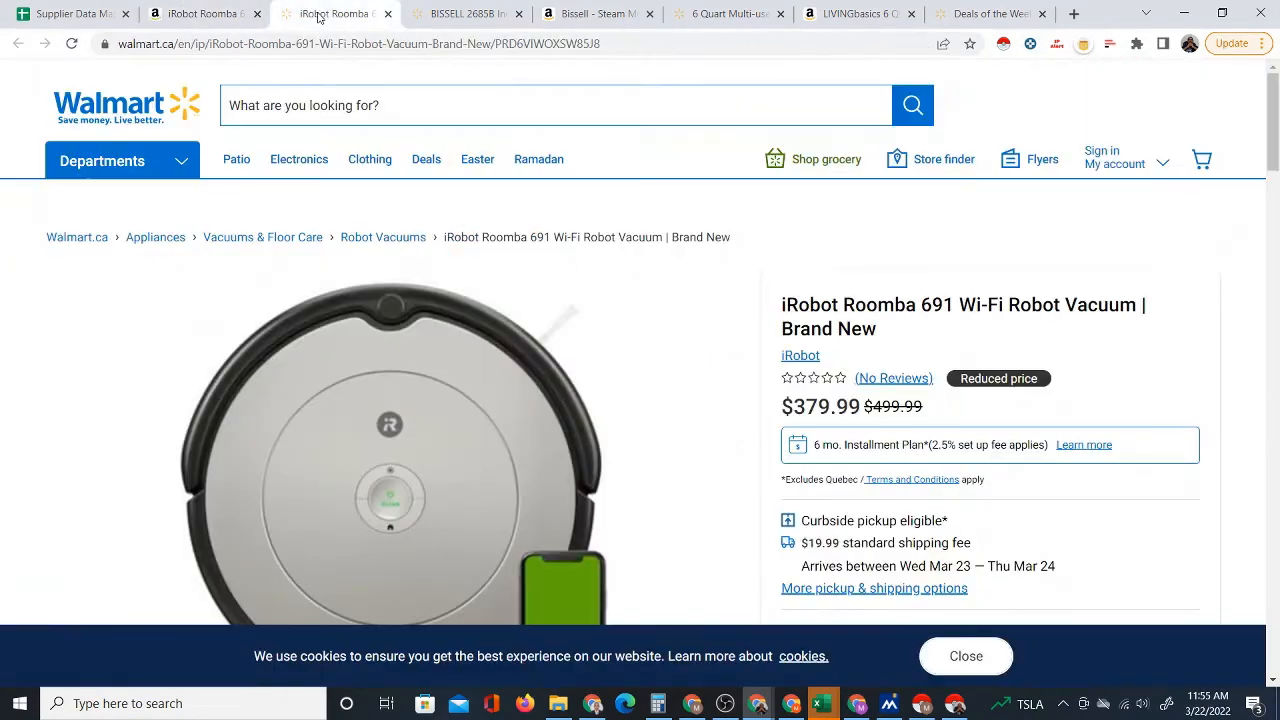
pyautogui.click(213, 13)
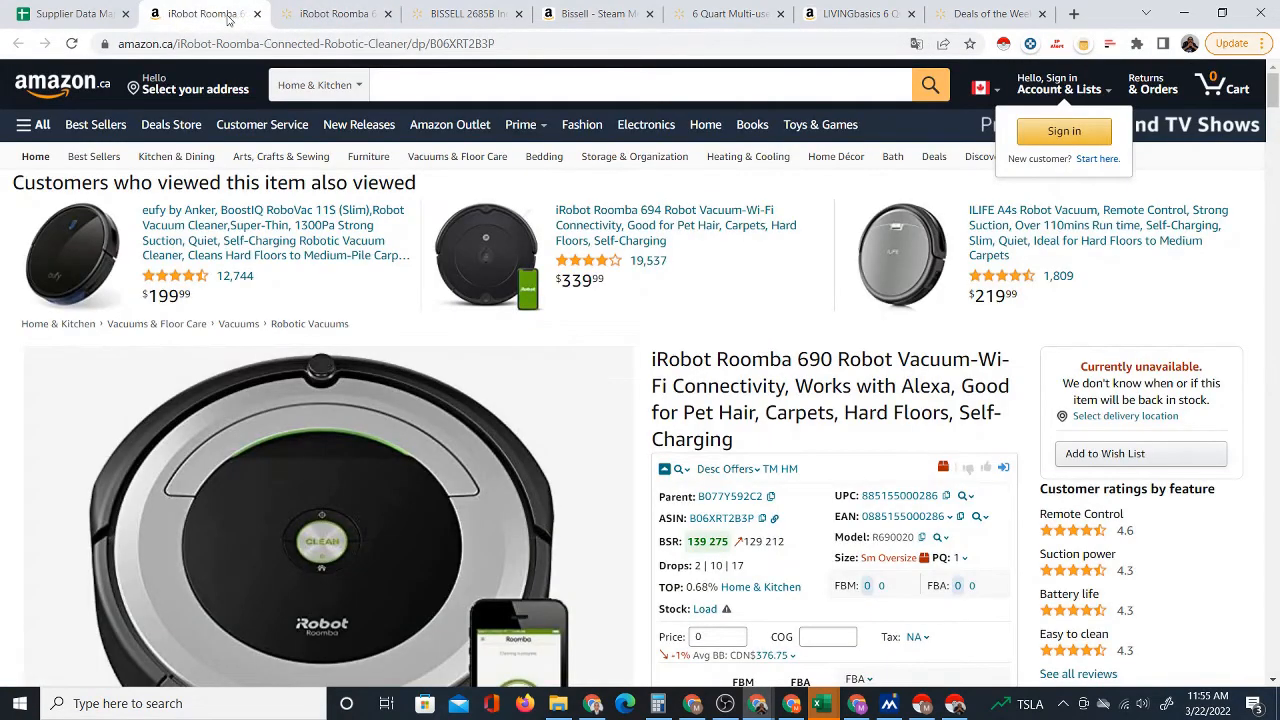
# - Close both Roomba product pages and return to the spreadsheet
pyautogui.click(257, 14)
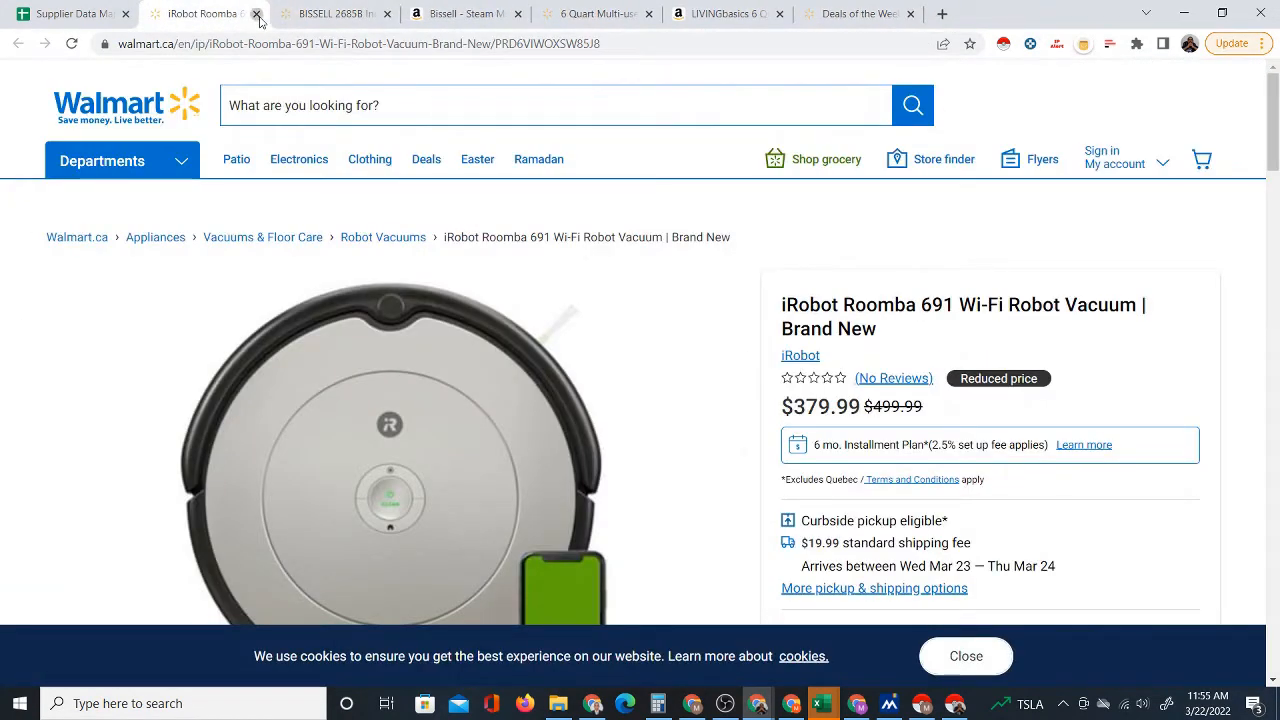
pyautogui.click(257, 14)
pyautogui.click(70, 13)
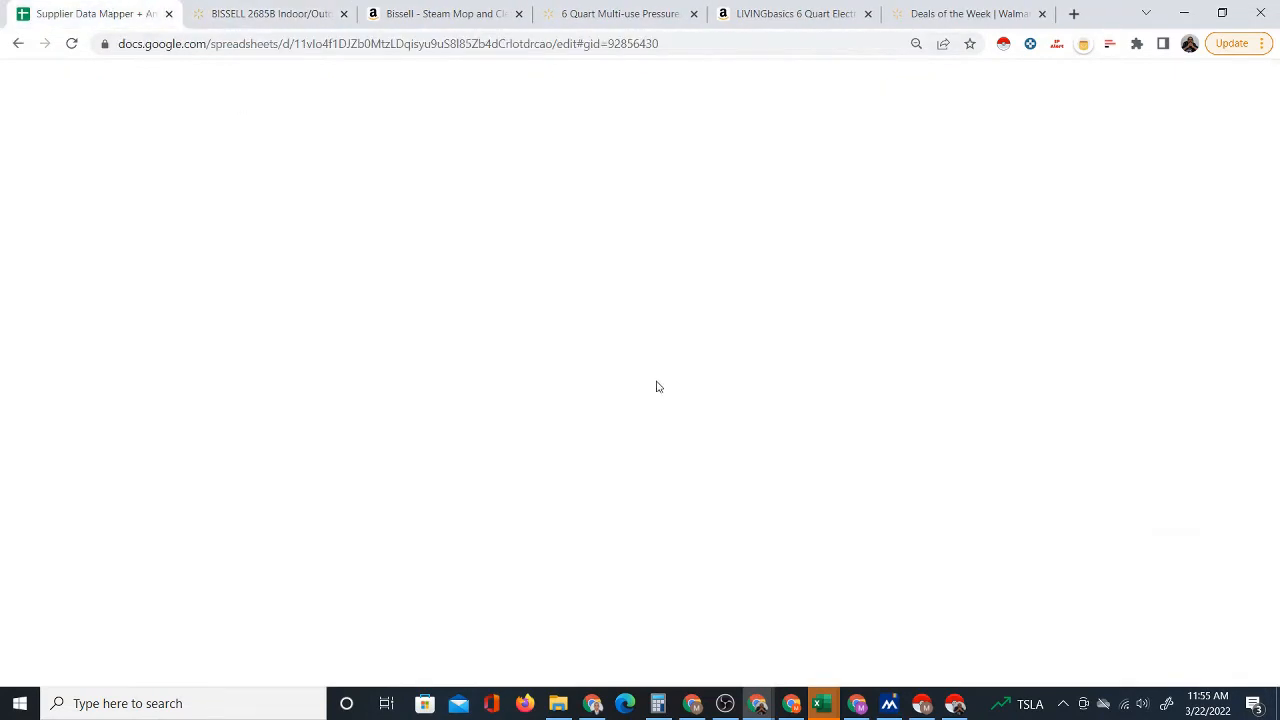
# - Open the Walmart page and the matched Amazon page for the Herwey portable 750ml travel kettle in row 23
pyautogui.scroll(-1, 530, 525)
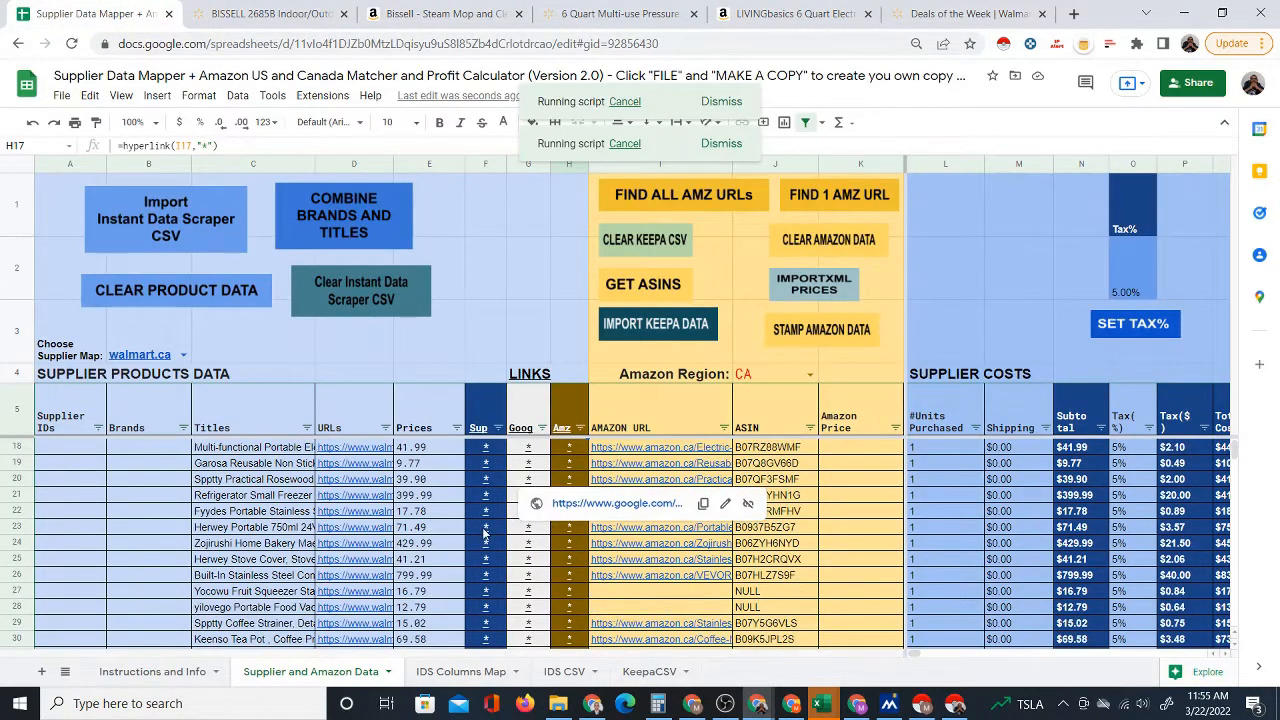
pyautogui.click(540, 563)
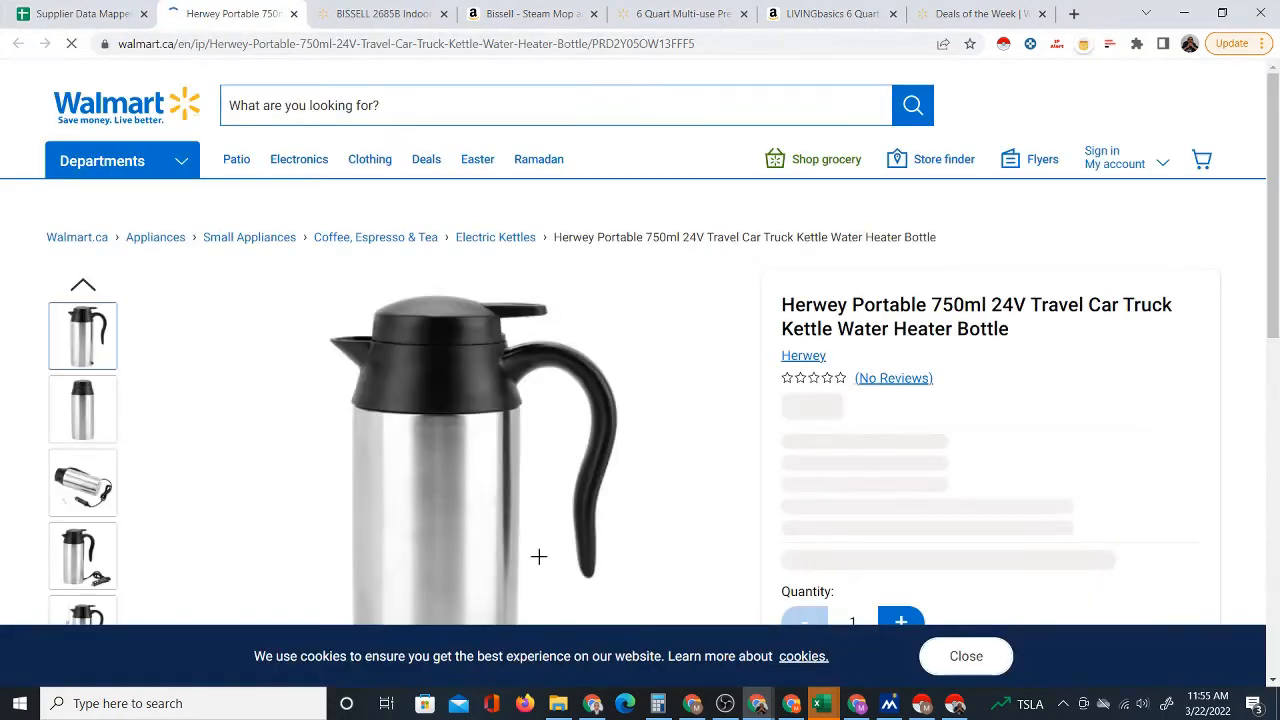
pyautogui.click(86, 17)
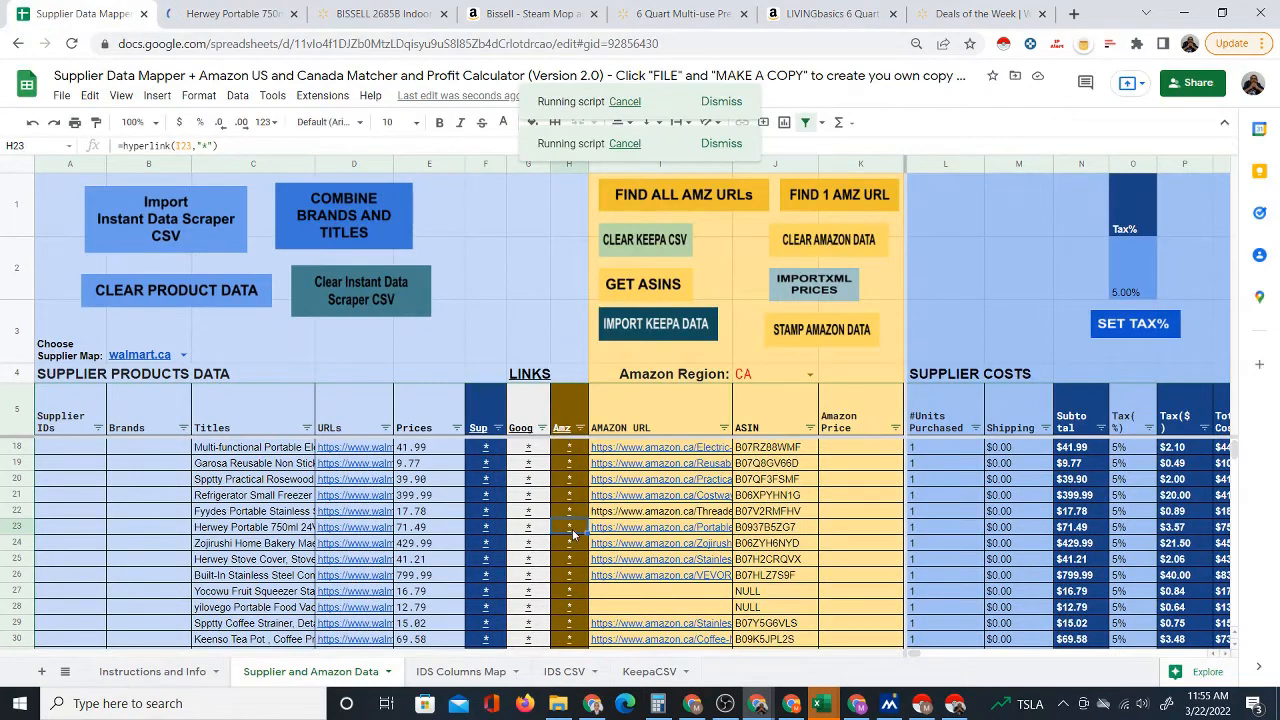
pyautogui.click(572, 529)
pyautogui.click(614, 555)
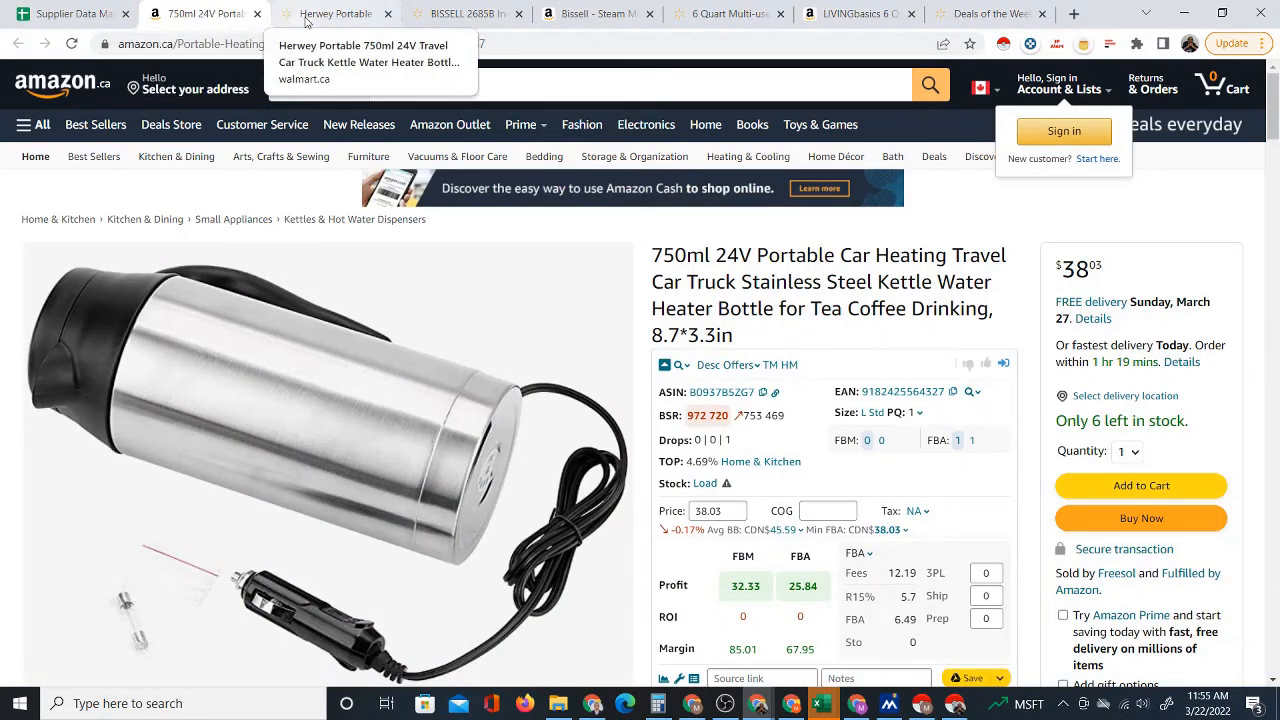
# - Compare the Herwey kettle on Walmart with the matched Amazon listing by photo, title and price
pyautogui.click(306, 22)
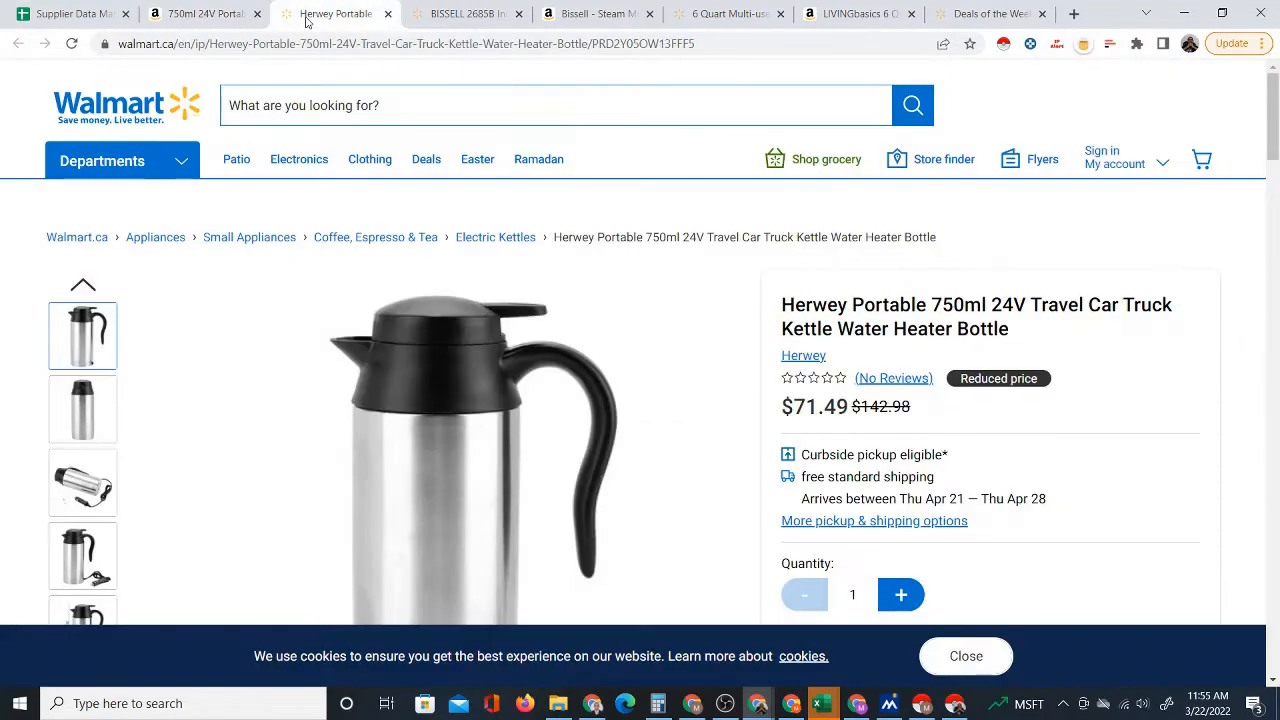
pyautogui.click(181, 13)
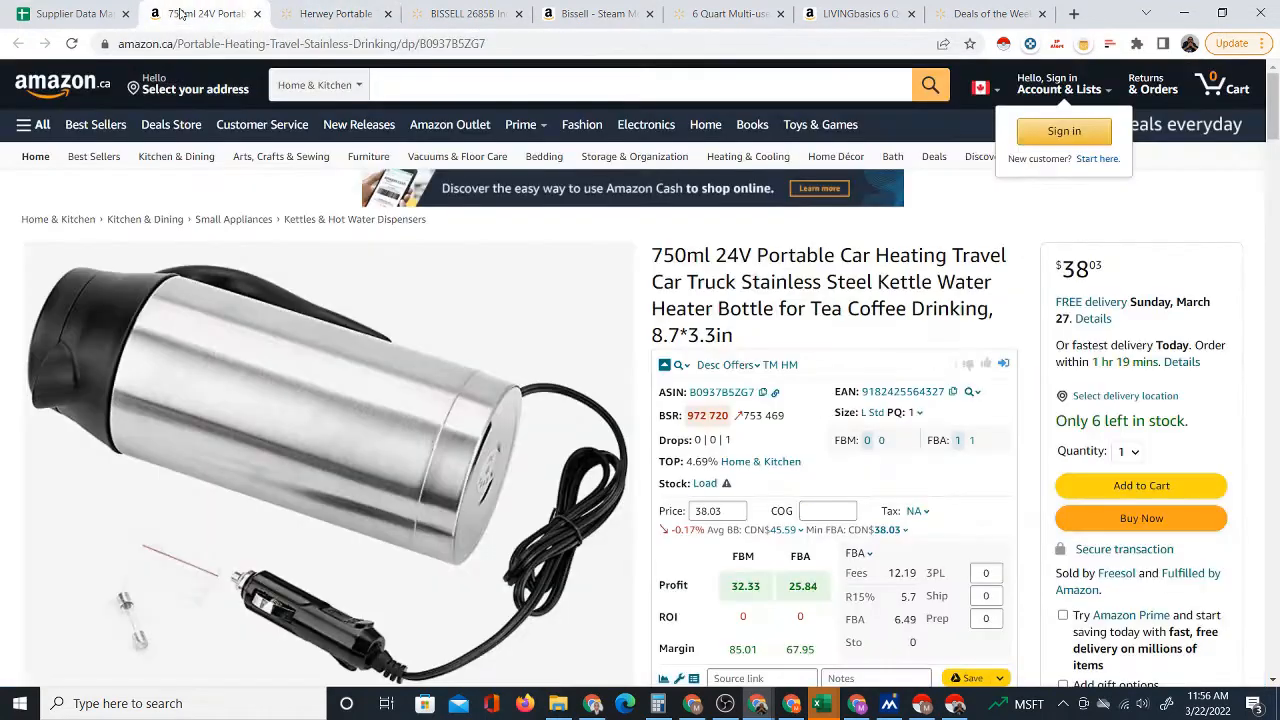
pyautogui.click(309, 17)
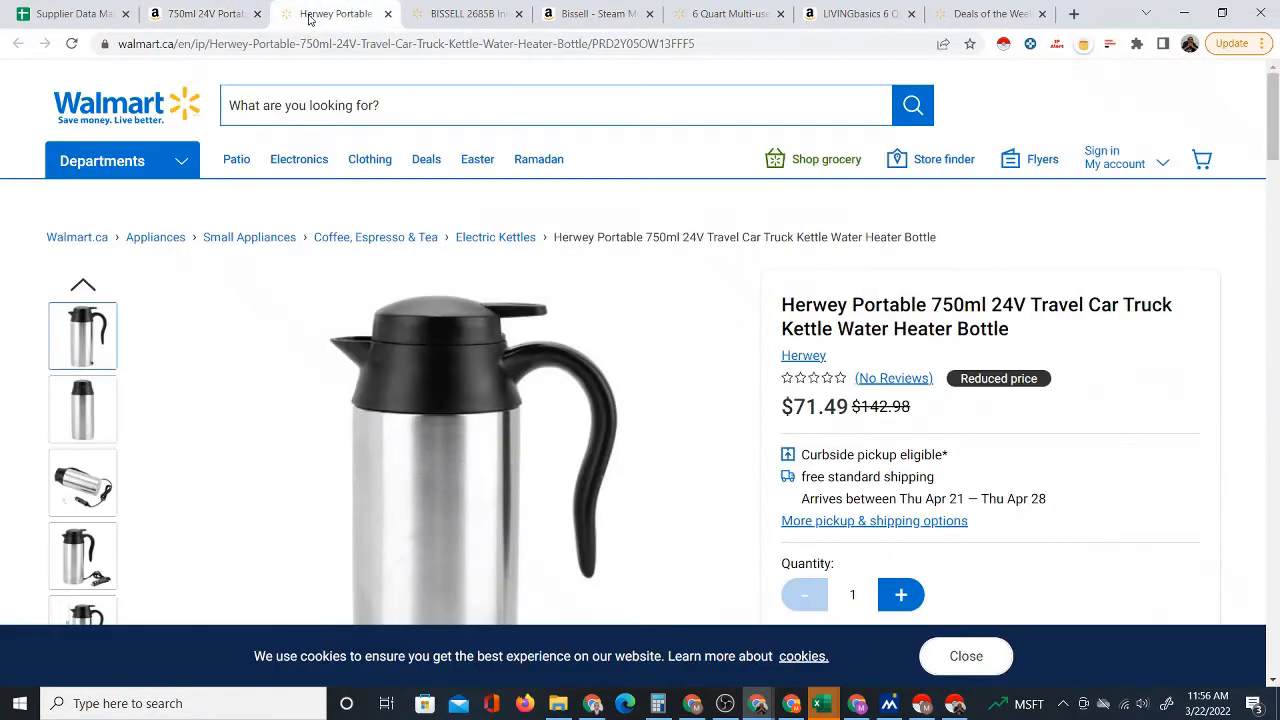
pyautogui.click(210, 16)
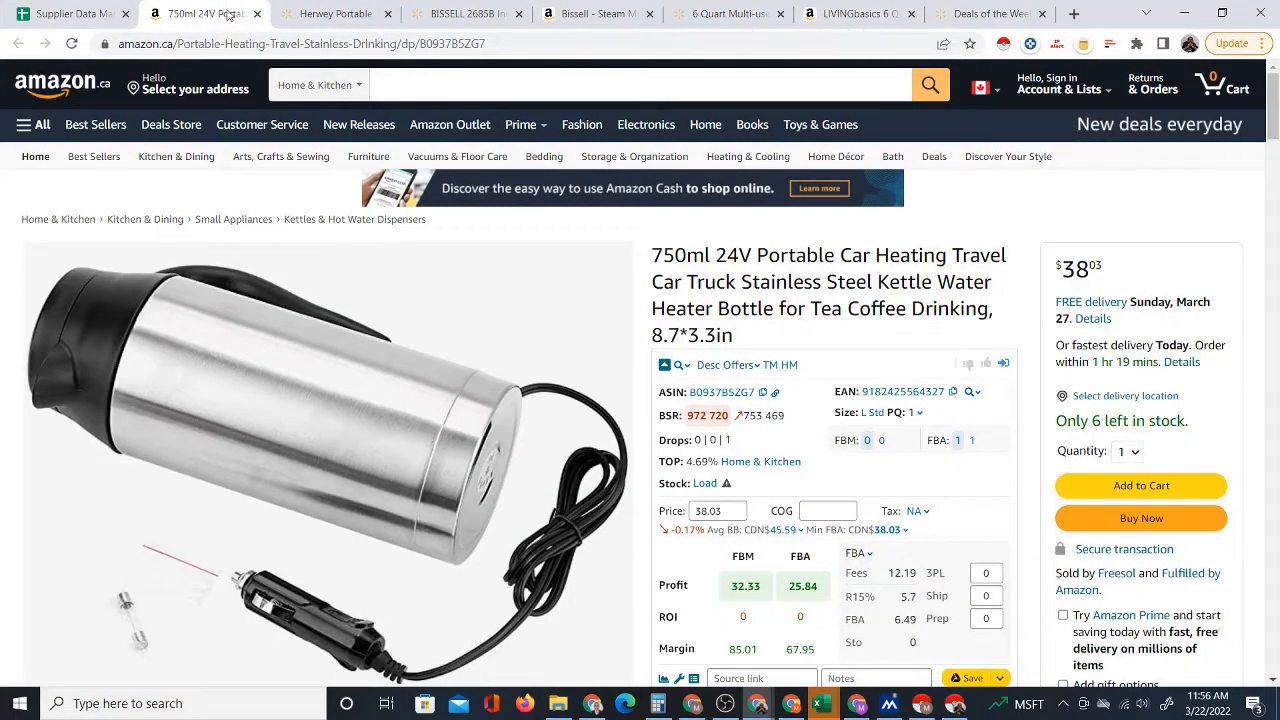
pyautogui.click(314, 13)
# - Examine the kettle's price history chart, brand and specifications on its Amazon page
pyautogui.scroll(-3, 833, 482)
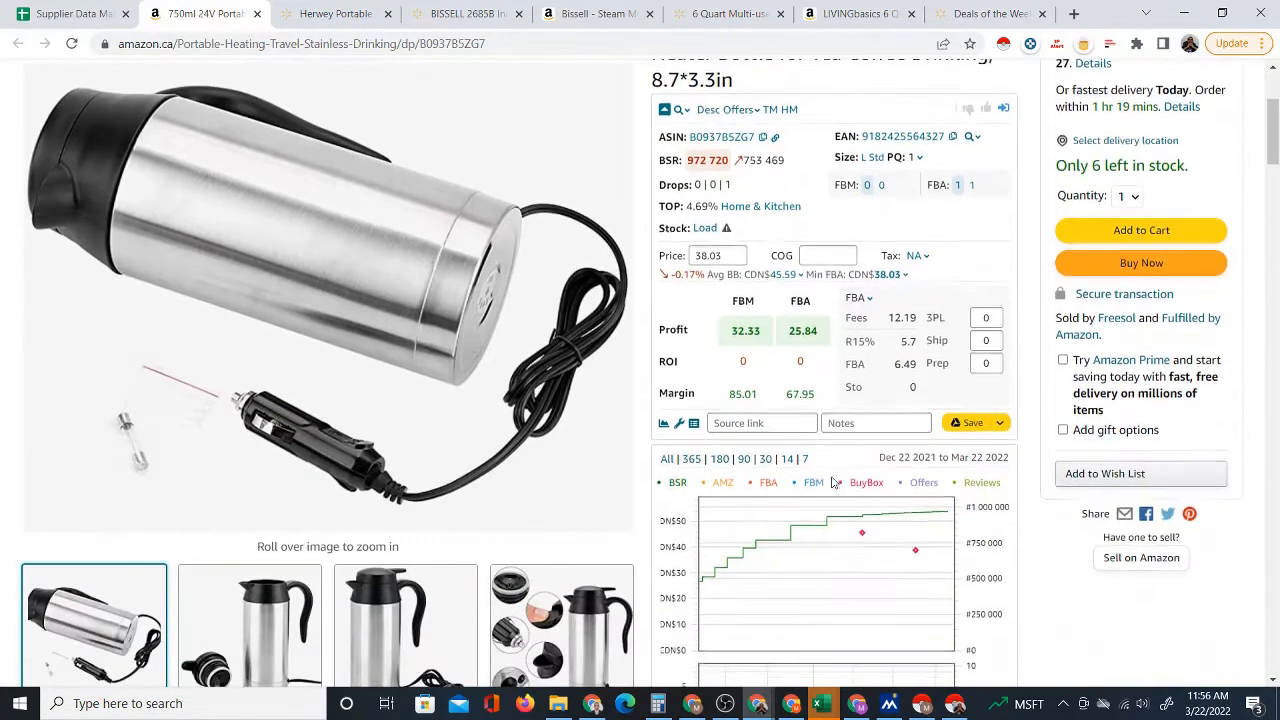
pyautogui.scroll(-4, 833, 482)
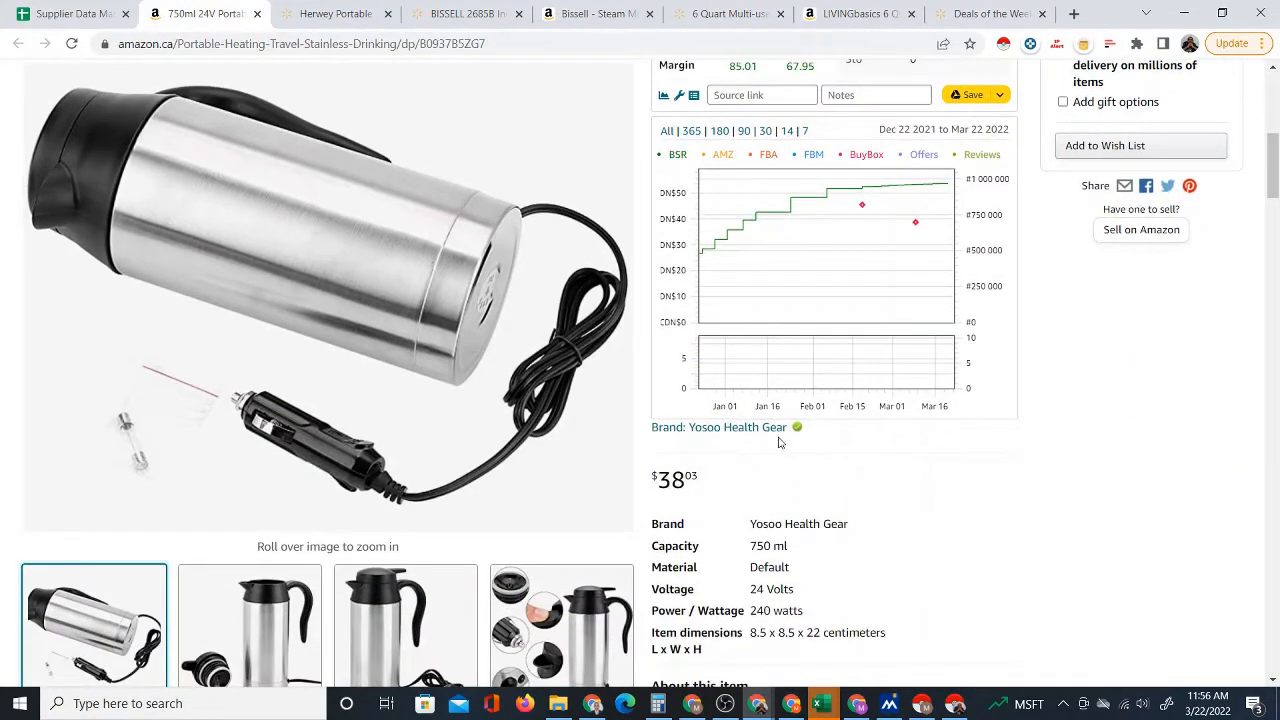
pyautogui.scroll(6, 780, 442)
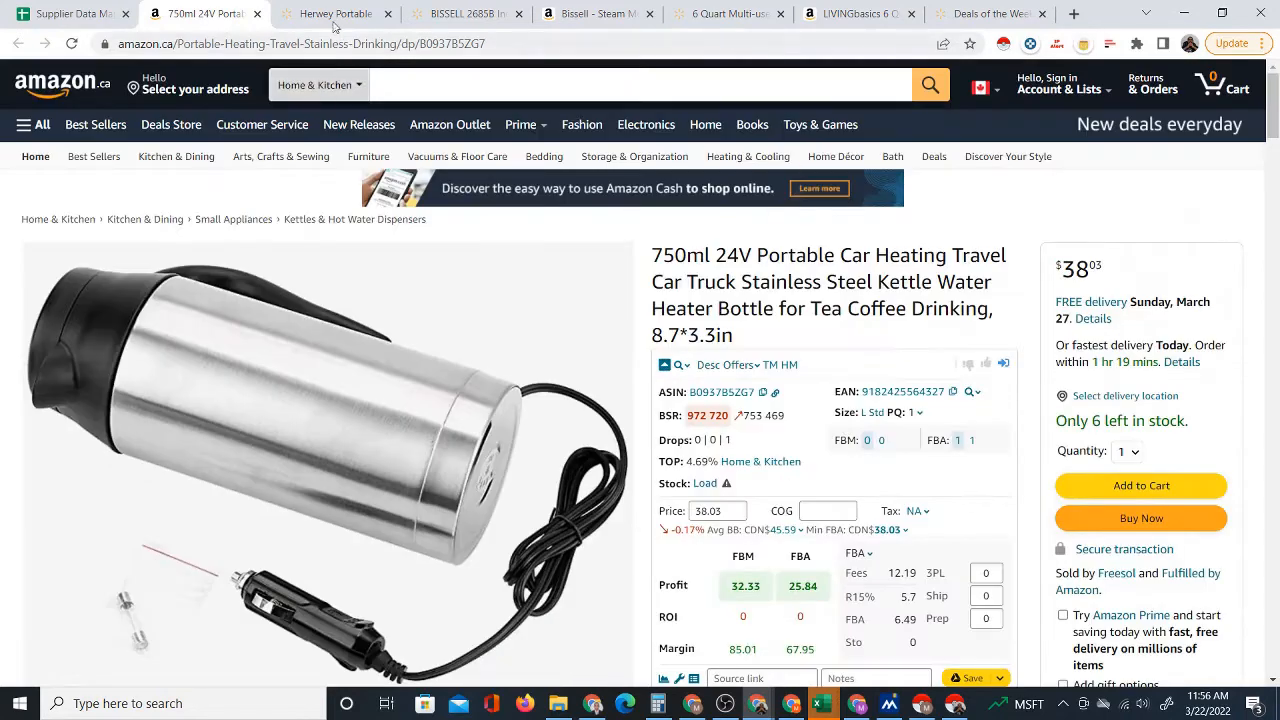
# - Display the Walmart photo of the kettle lying with its car charger cord and compare it with the Amazon photo
pyautogui.click(334, 22)
pyautogui.scroll(-2, 486, 360)
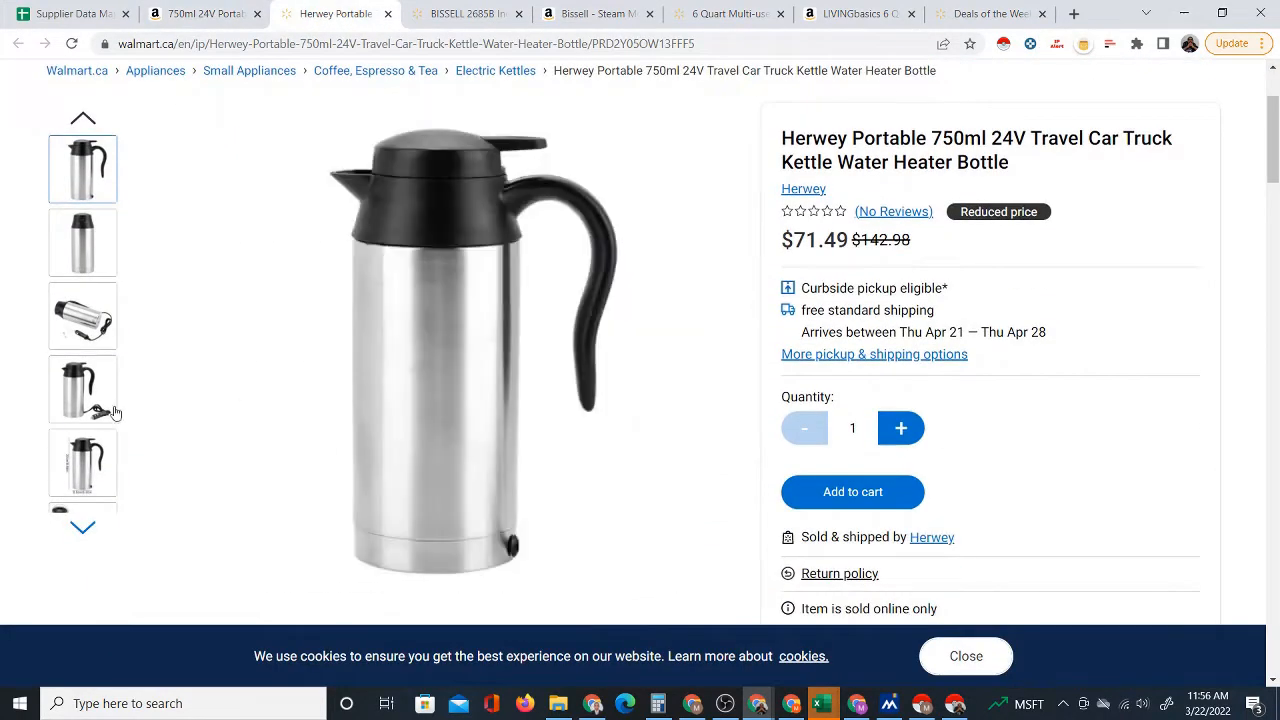
pyautogui.click(85, 328)
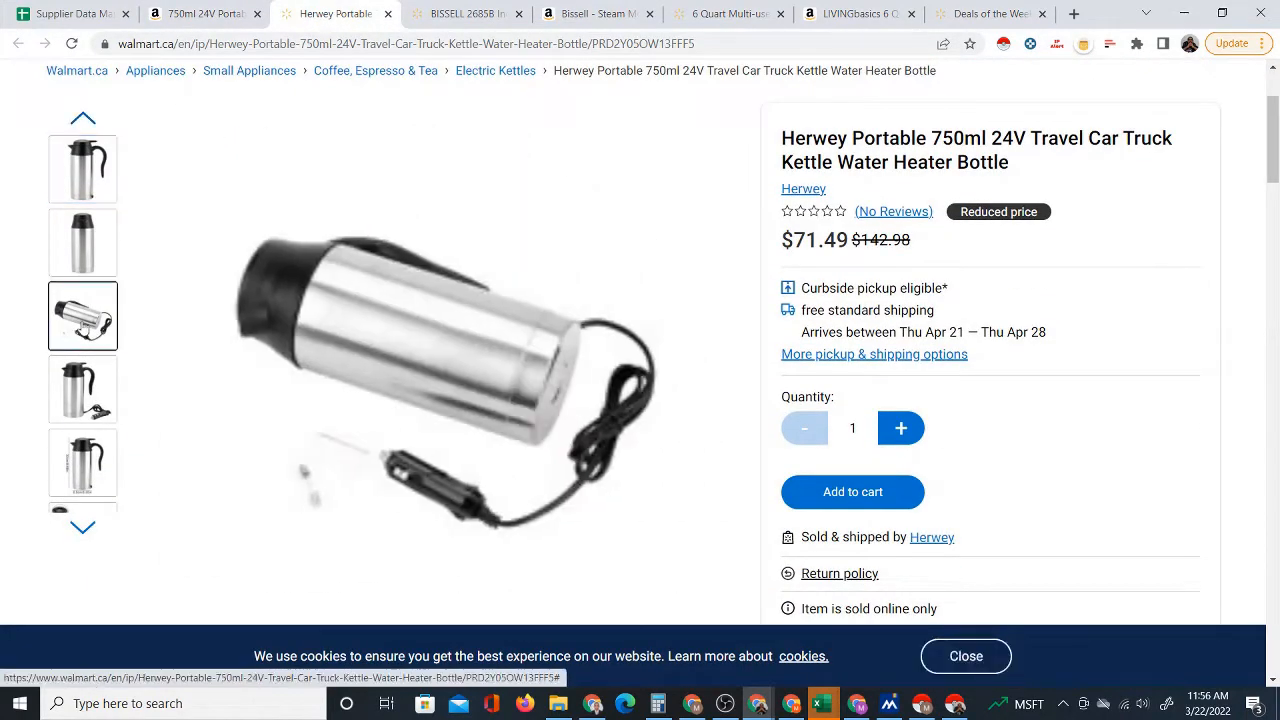
pyautogui.scroll(2, 494, 346)
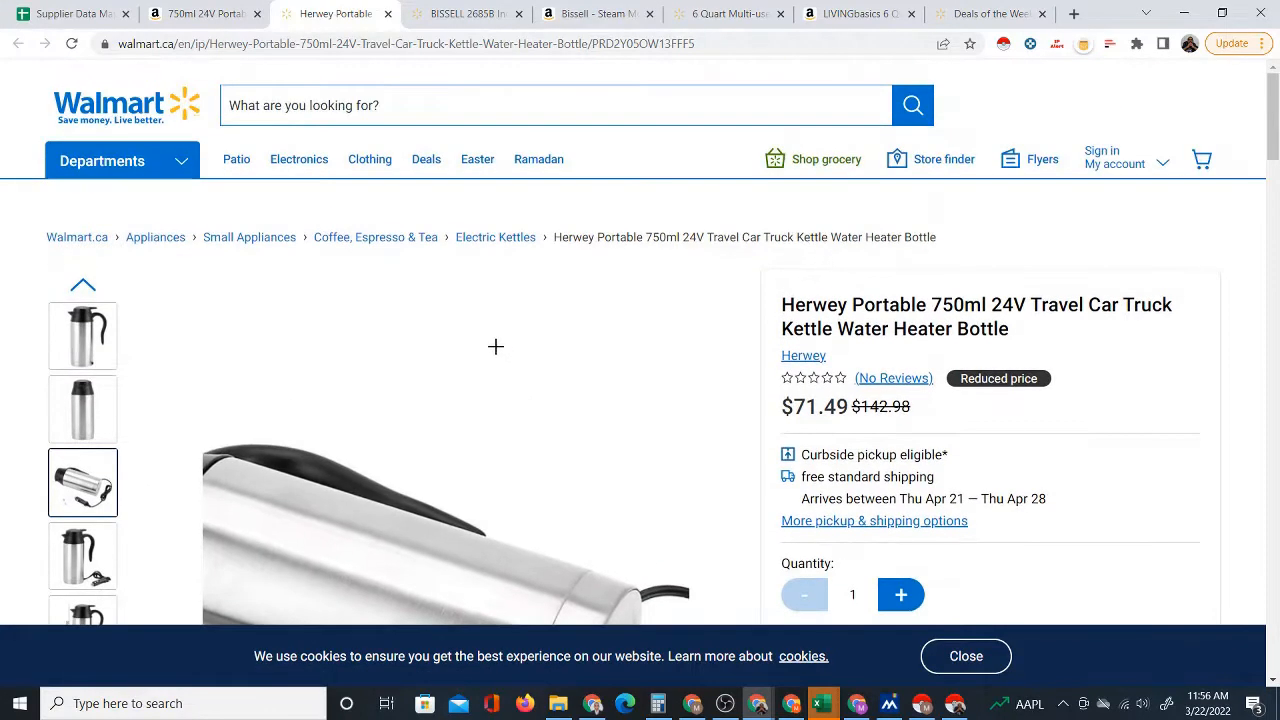
pyautogui.click(205, 14)
# - Return to the spreadsheet, review the Amazon matches further down and open the Walmart page for the Zyyini vacuum cleaner filter in row 57
pyautogui.click(75, 14)
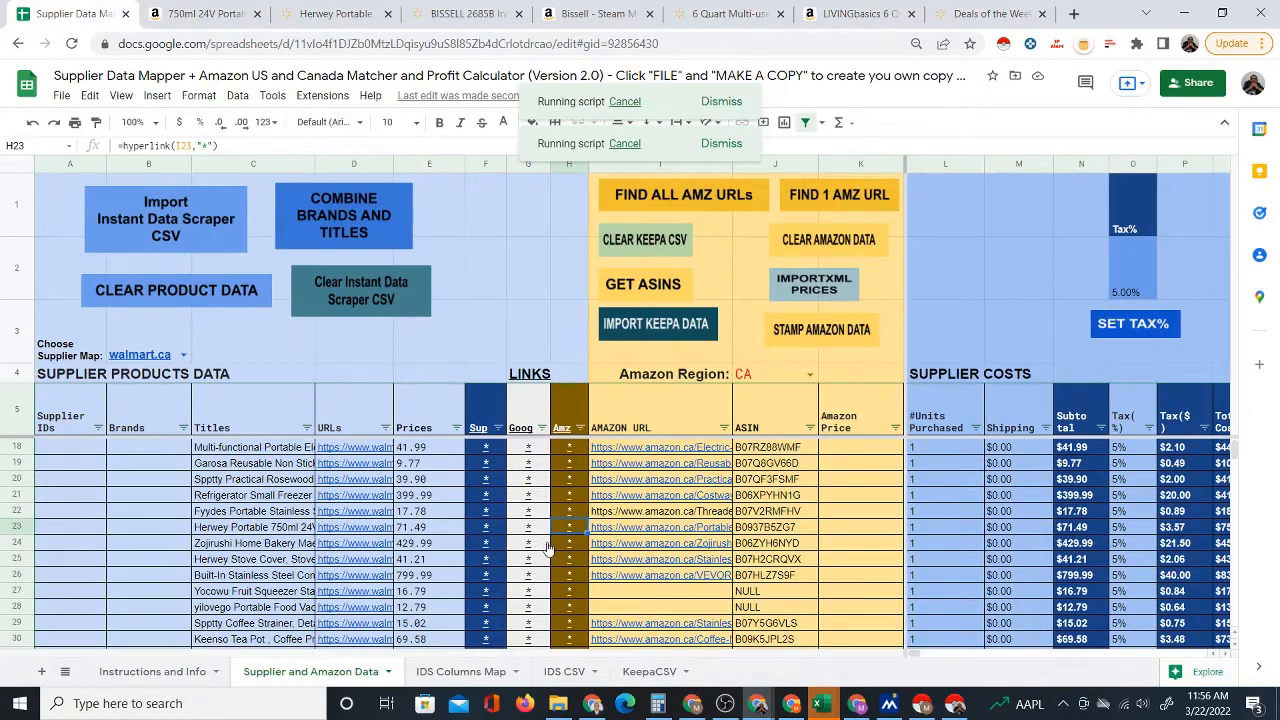
pyautogui.scroll(-7, 528, 537)
pyautogui.scroll(-2, 528, 537)
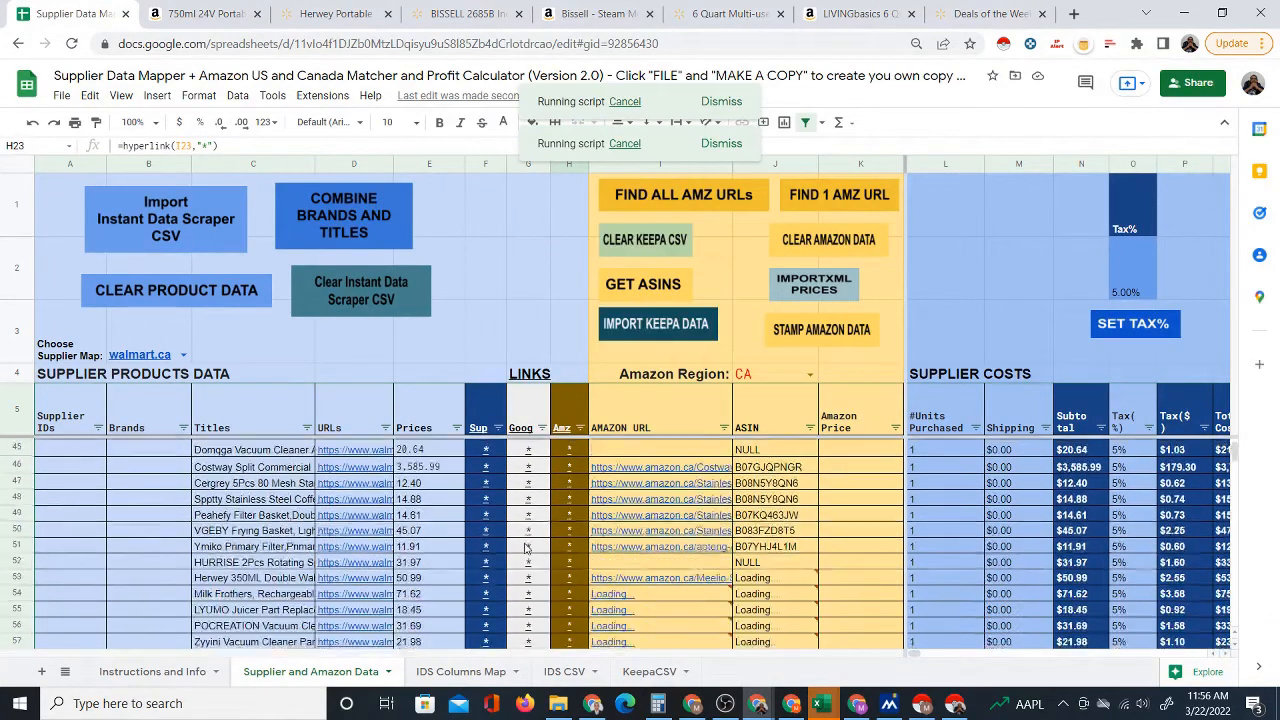
pyautogui.scroll(-2, 786, 621)
pyautogui.scroll(-1, 788, 604)
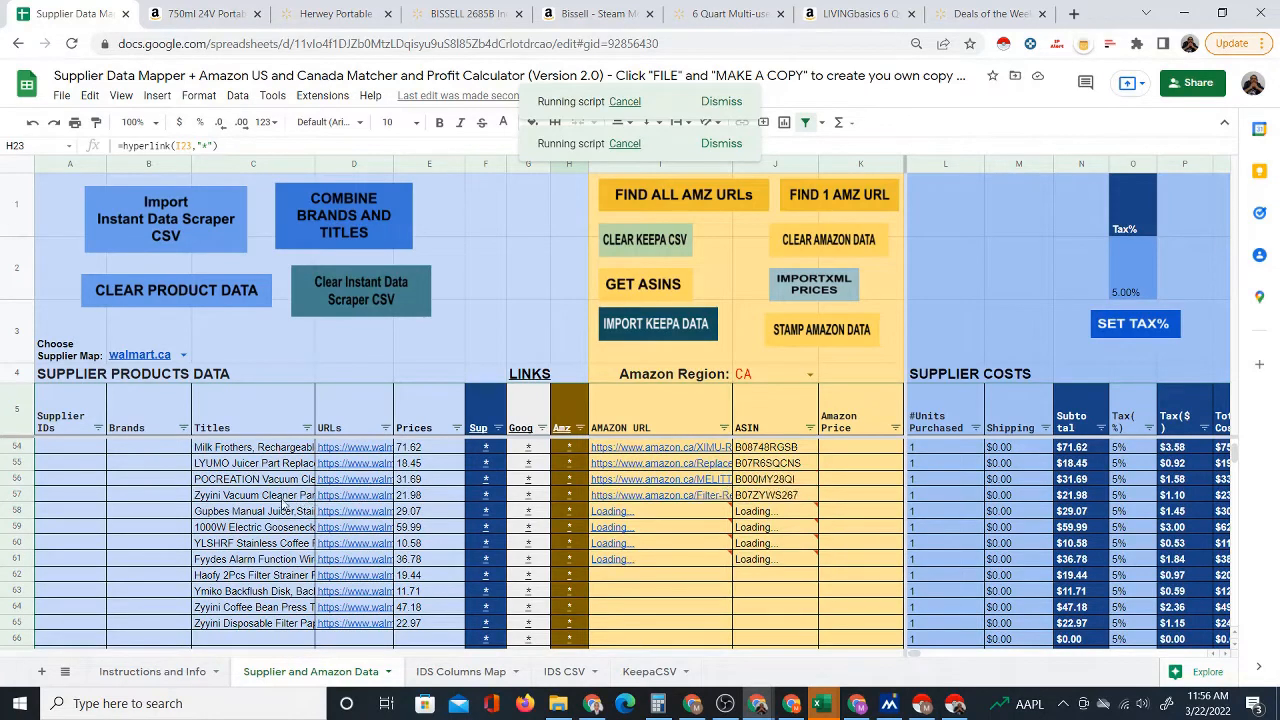
pyautogui.click(487, 502)
pyautogui.click(533, 524)
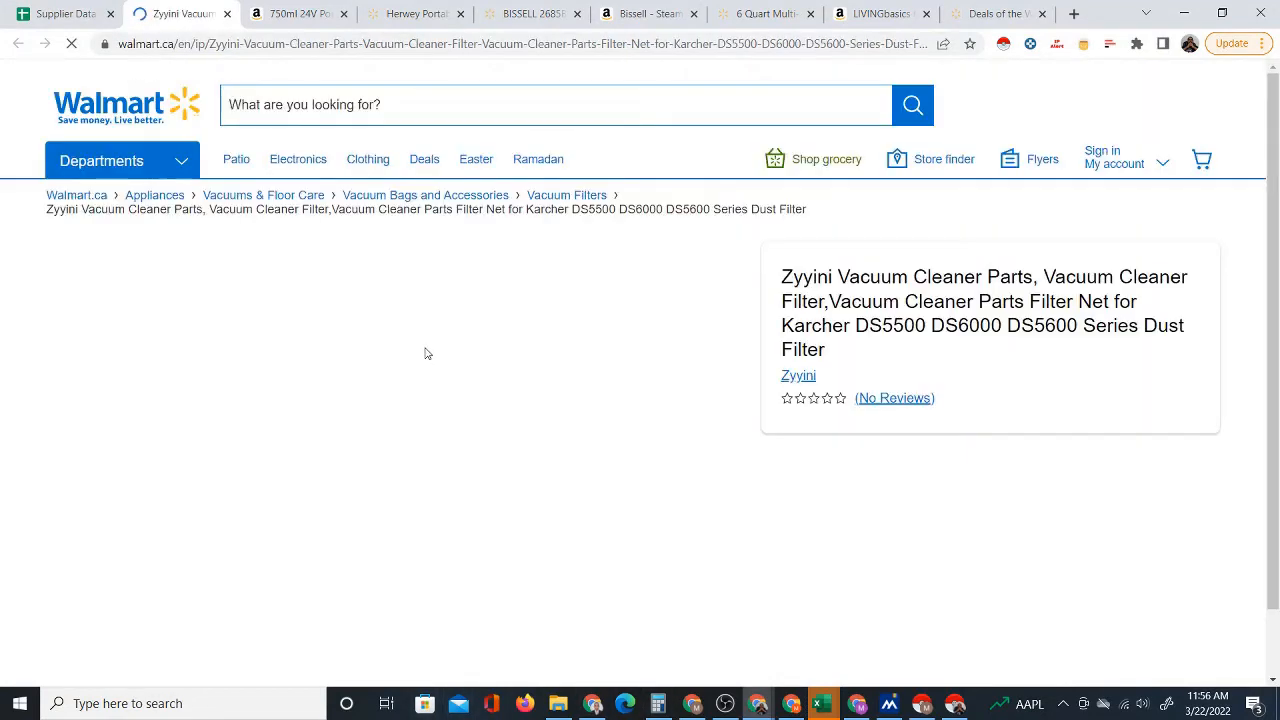
# - View the Zyyini filter's Walmart photo, and from the spreadsheet open its matched Amazon page
pyautogui.scroll(-2, 422, 335)
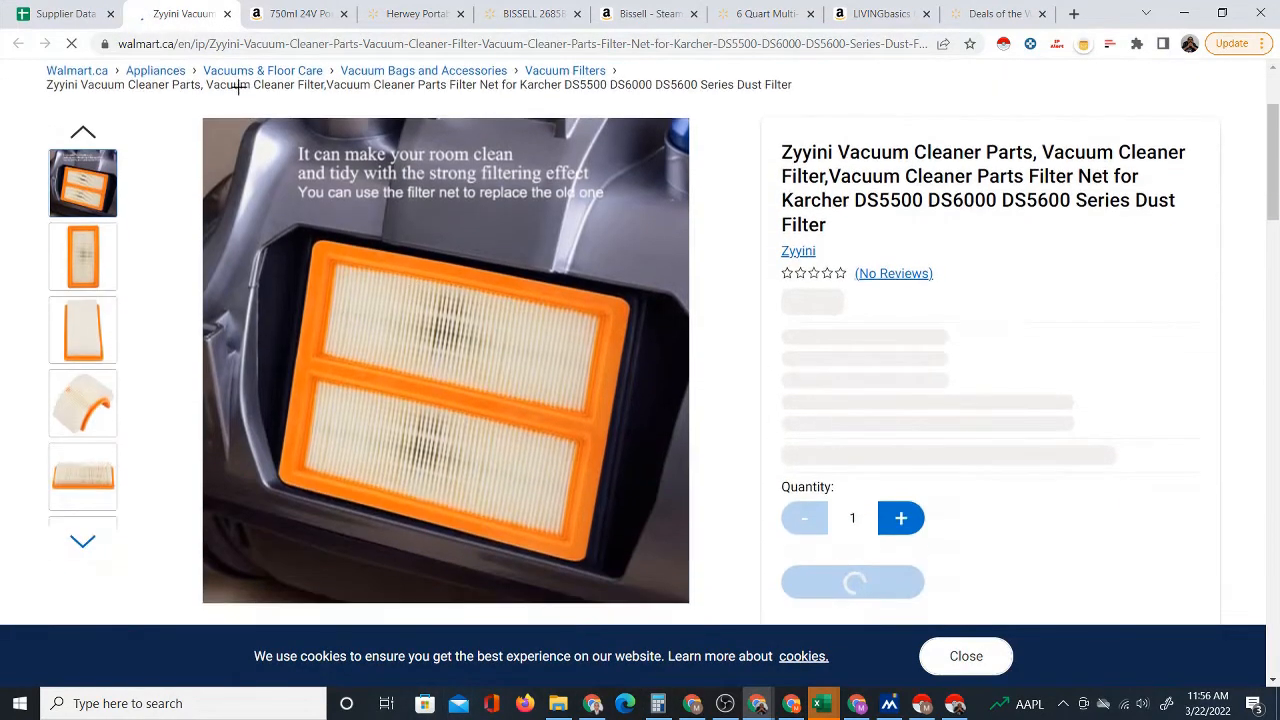
pyautogui.click(50, 14)
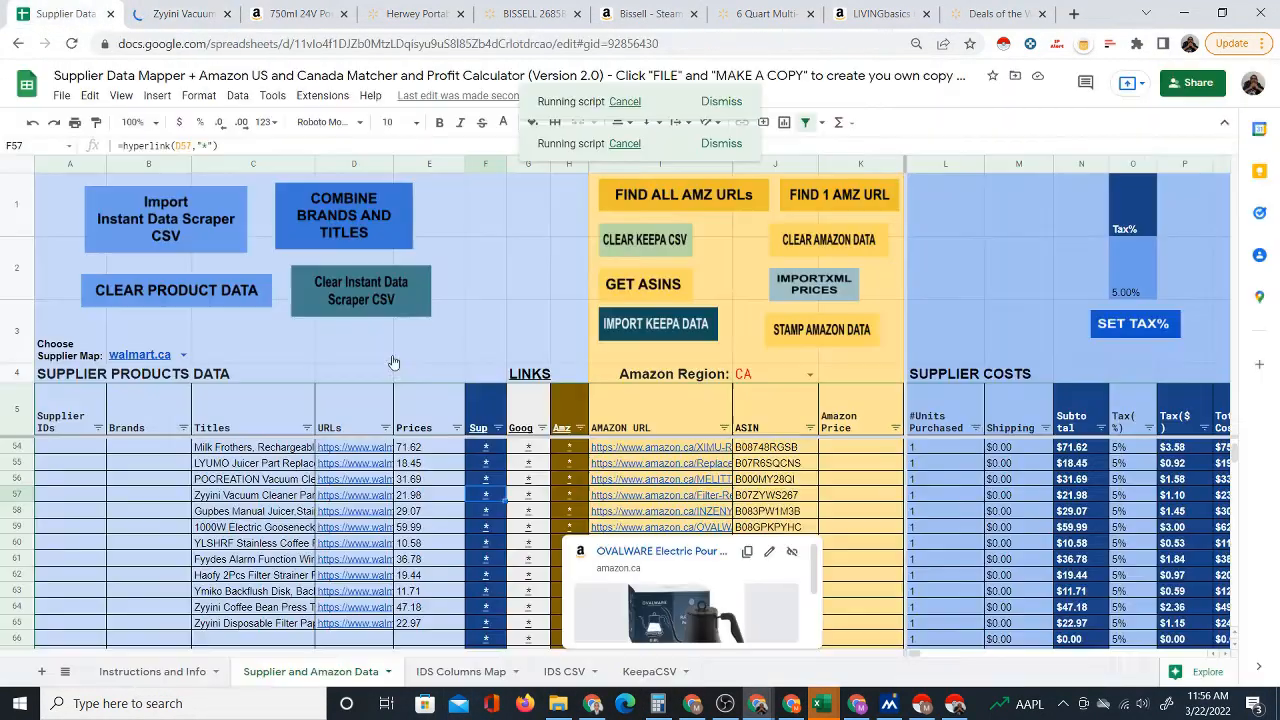
pyautogui.click(566, 495)
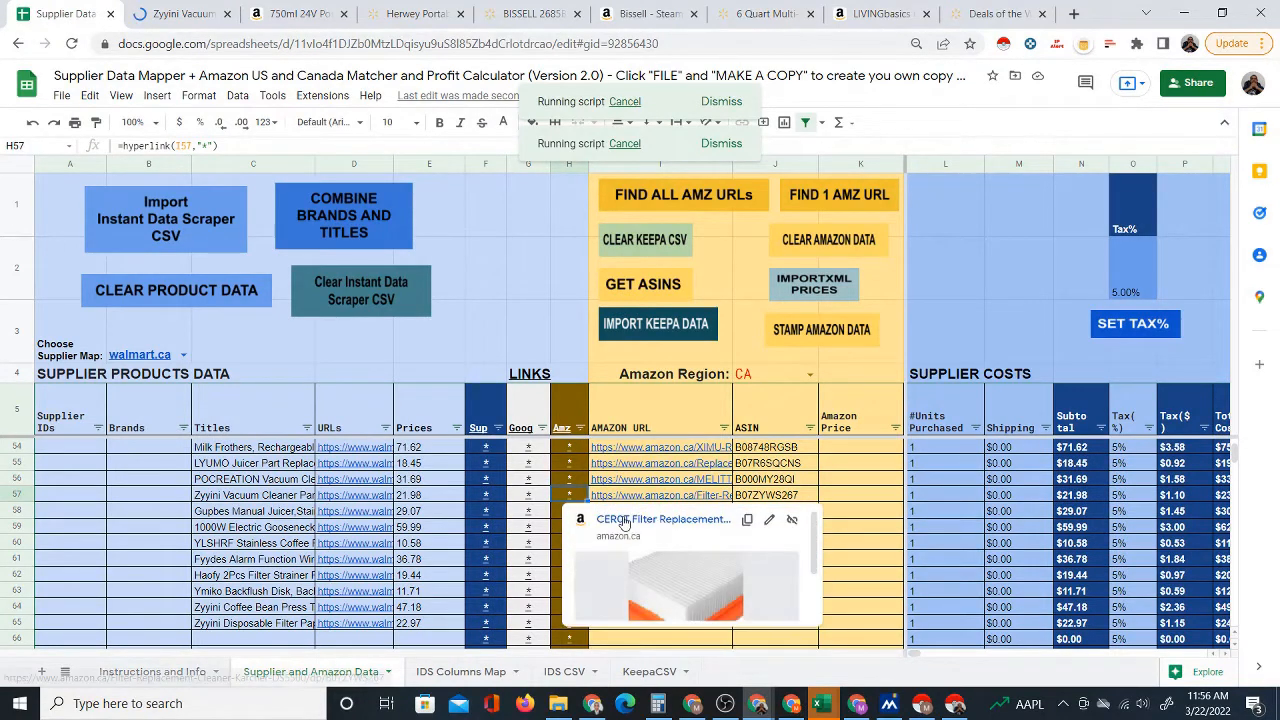
pyautogui.click(619, 521)
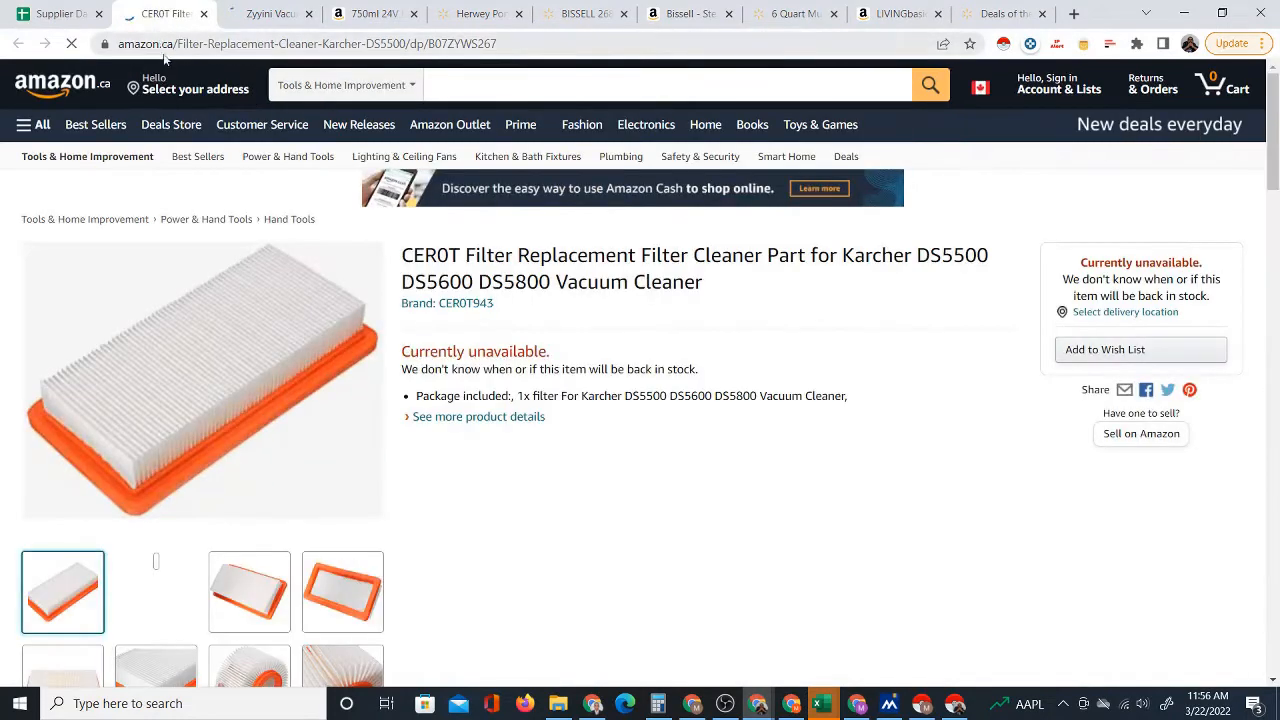
# - Compare the Walmart listing of the Zyyini filter with the matched Amazon listing's photos, title and price history chart
pyautogui.click(257, 16)
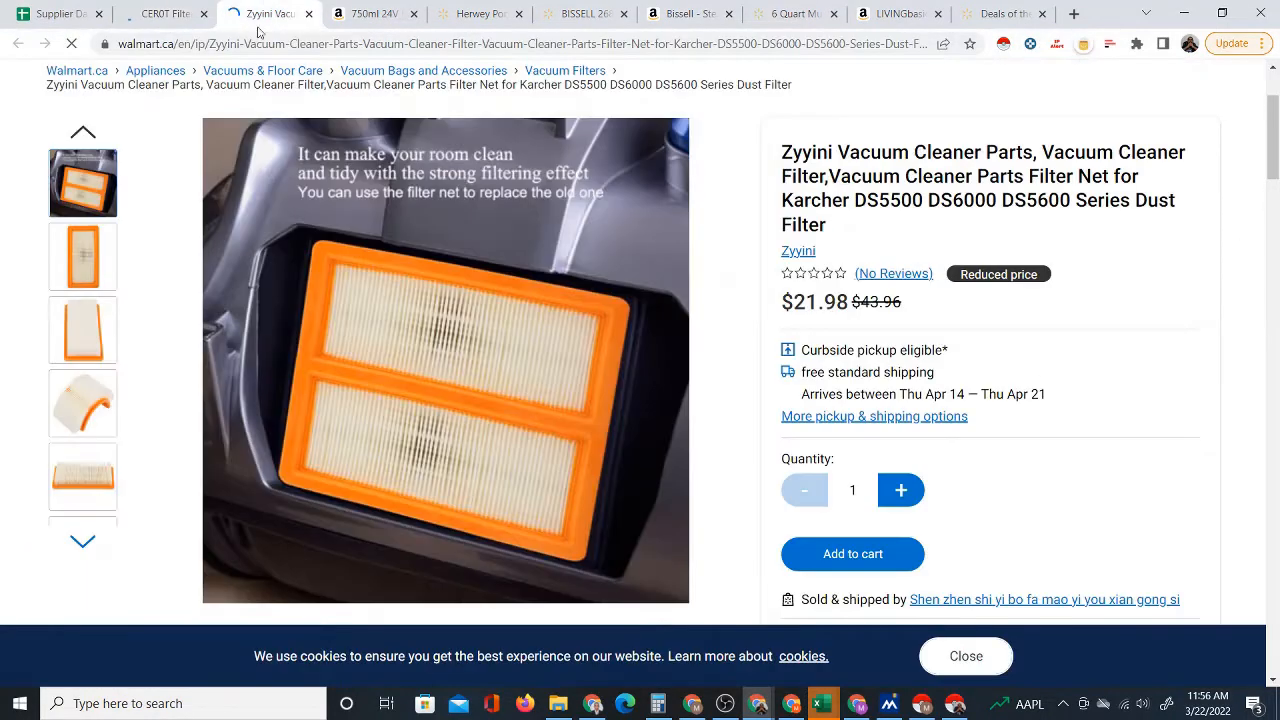
pyautogui.click(157, 17)
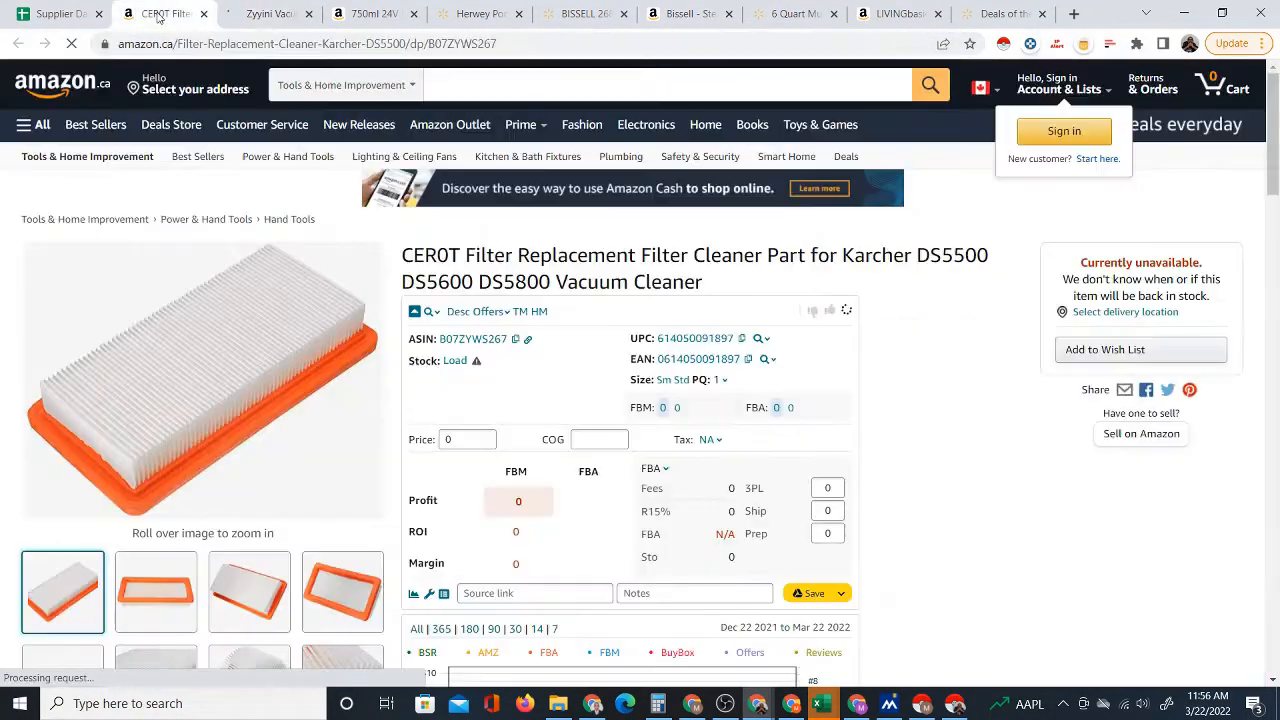
pyautogui.scroll(-3, 700, 513)
pyautogui.scroll(-3, 651, 500)
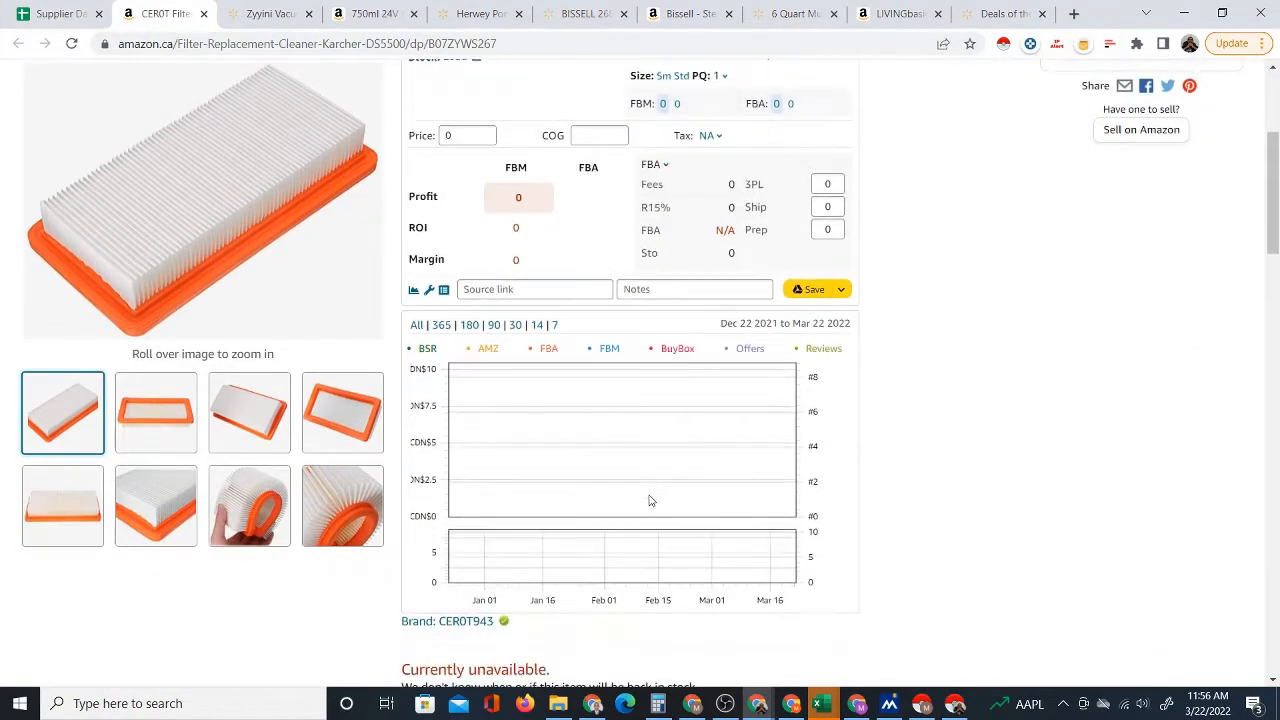
pyautogui.scroll(3, 640, 498)
pyautogui.scroll(3, 640, 498)
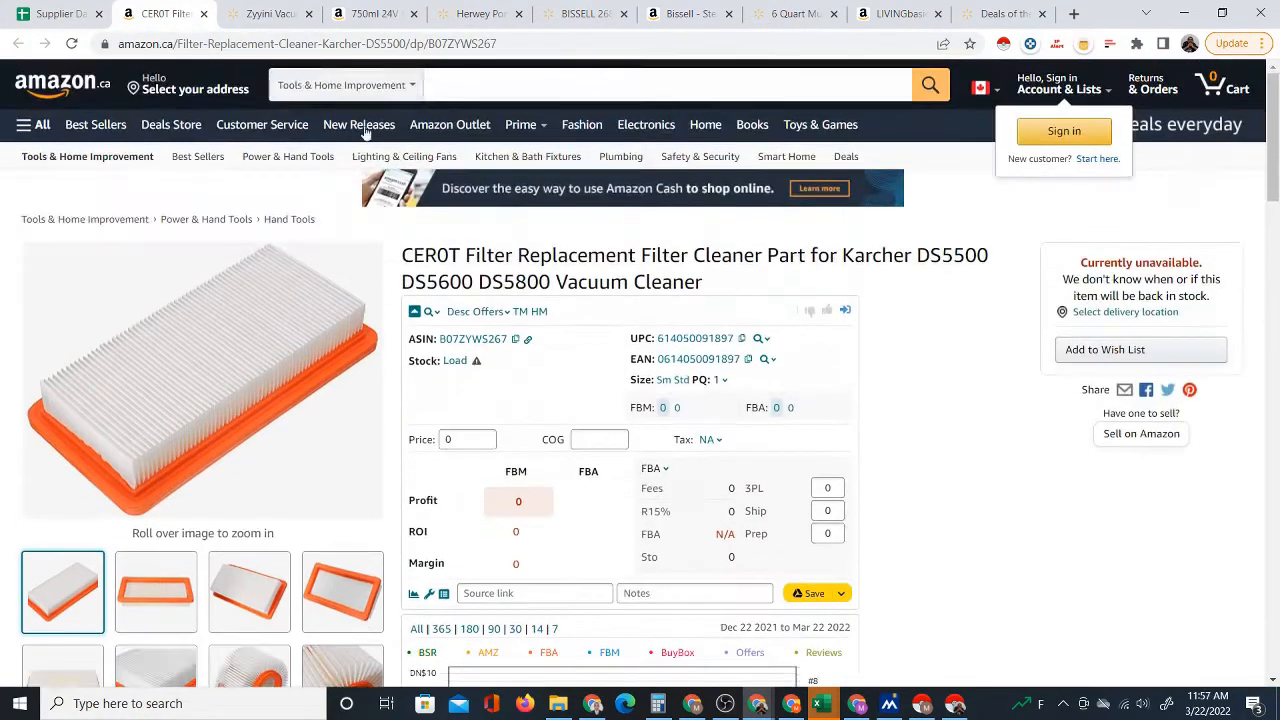
pyautogui.click(267, 14)
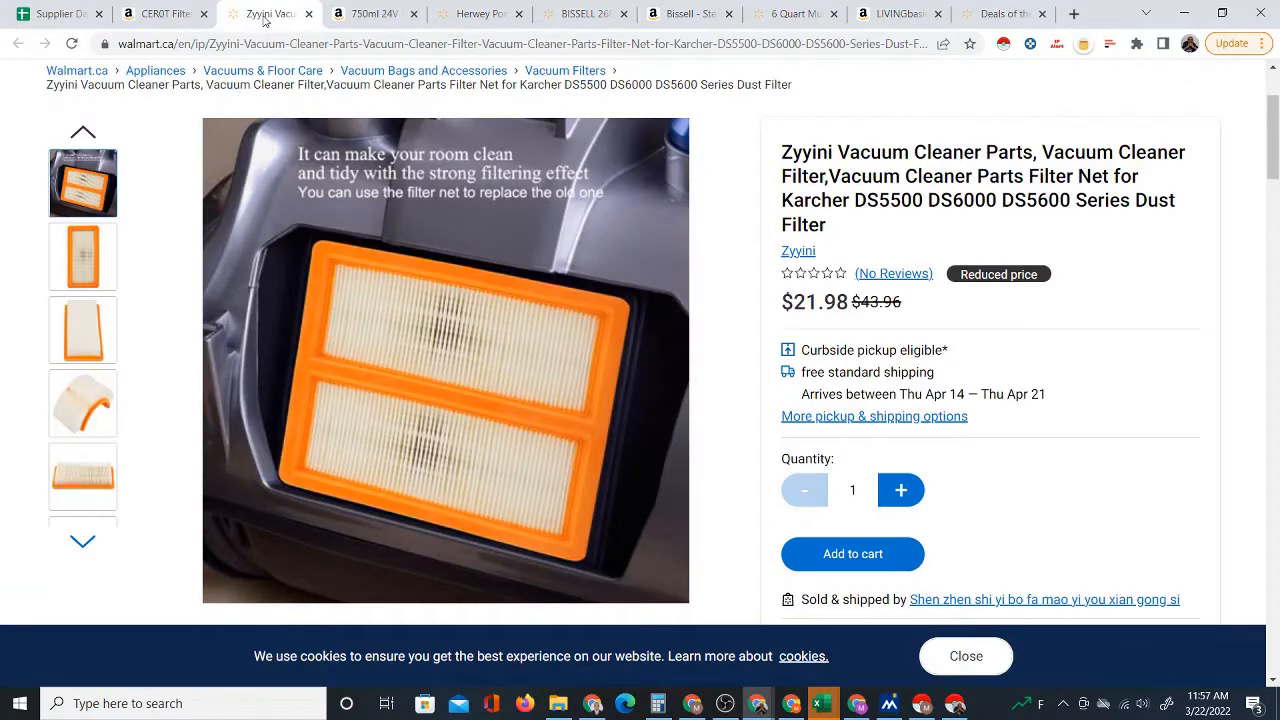
pyautogui.click(187, 19)
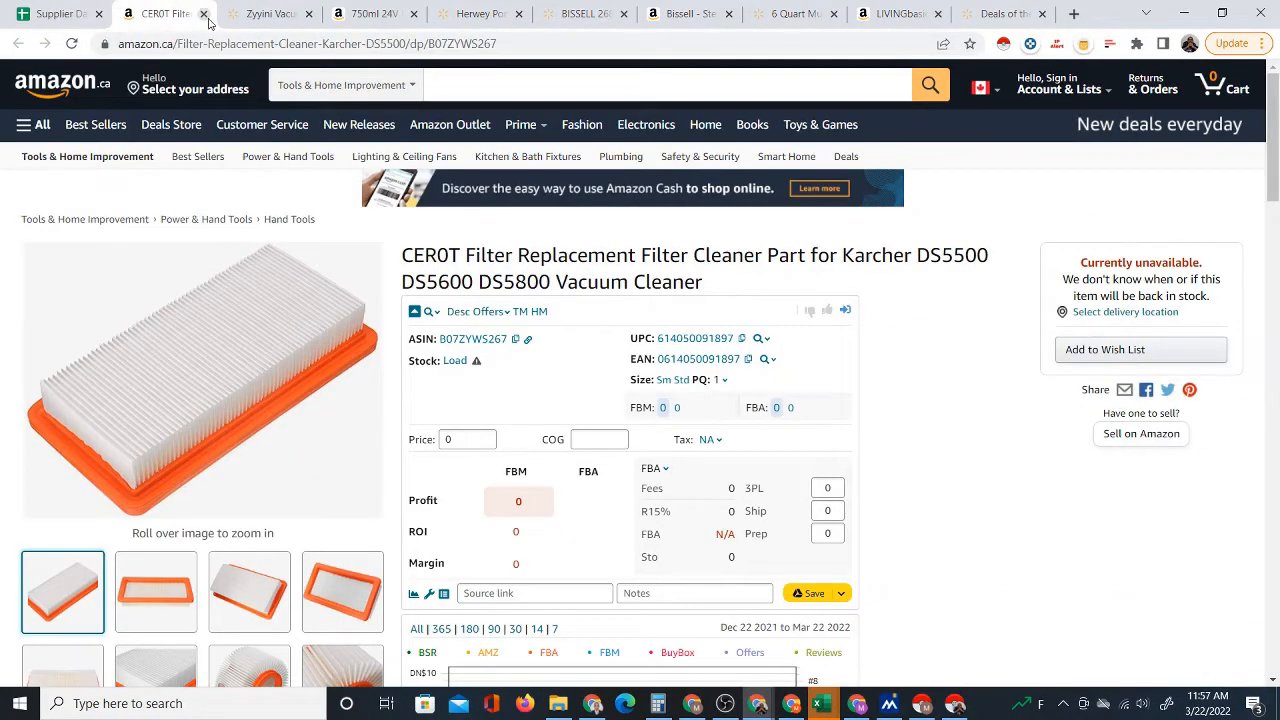
# - Close both filter pages and, from the spreadsheet, open the Walmart page for the 1000W Electric Gooseneck Kettle in row 59
pyautogui.click(204, 14)
pyautogui.click(204, 14)
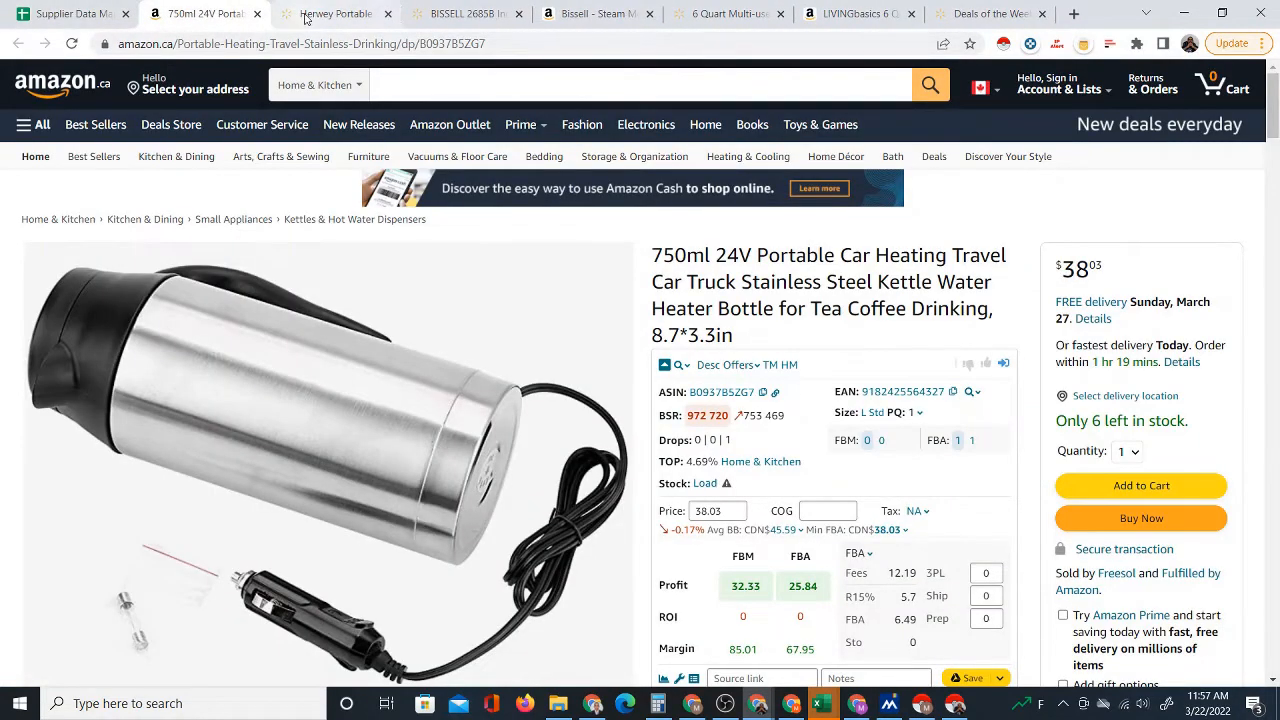
pyautogui.click(75, 12)
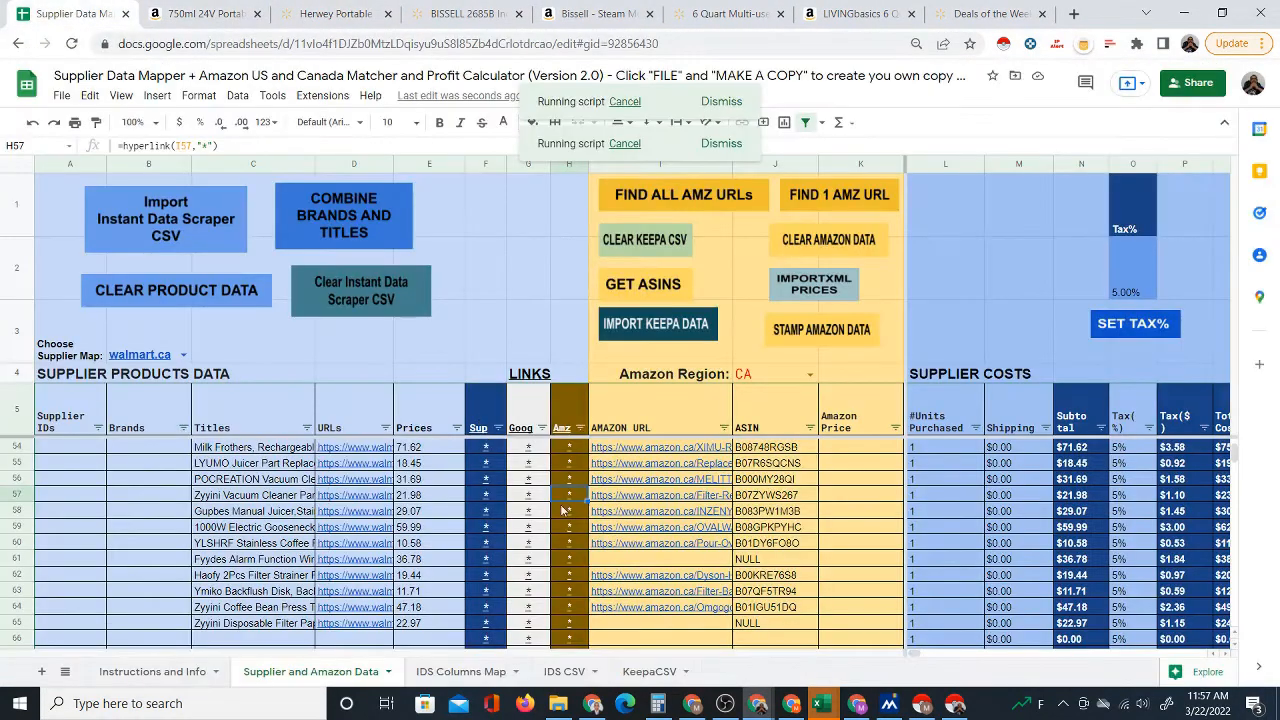
pyautogui.click(495, 532)
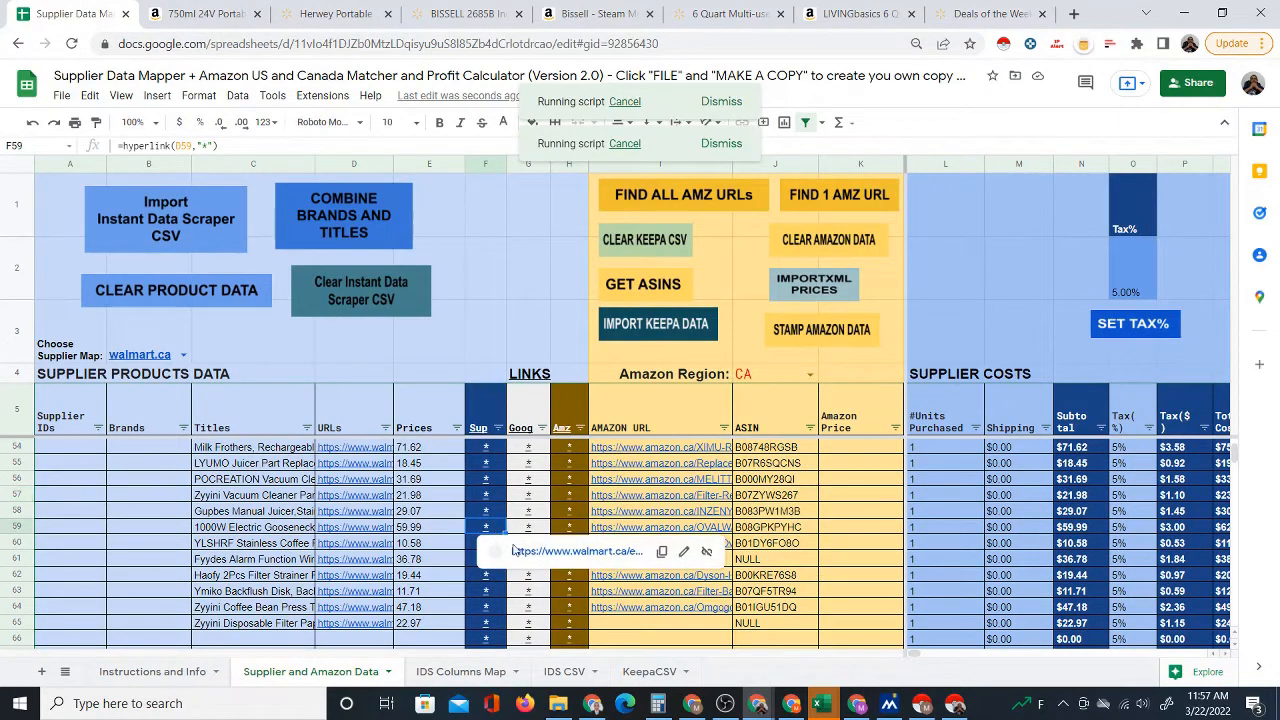
pyautogui.click(522, 553)
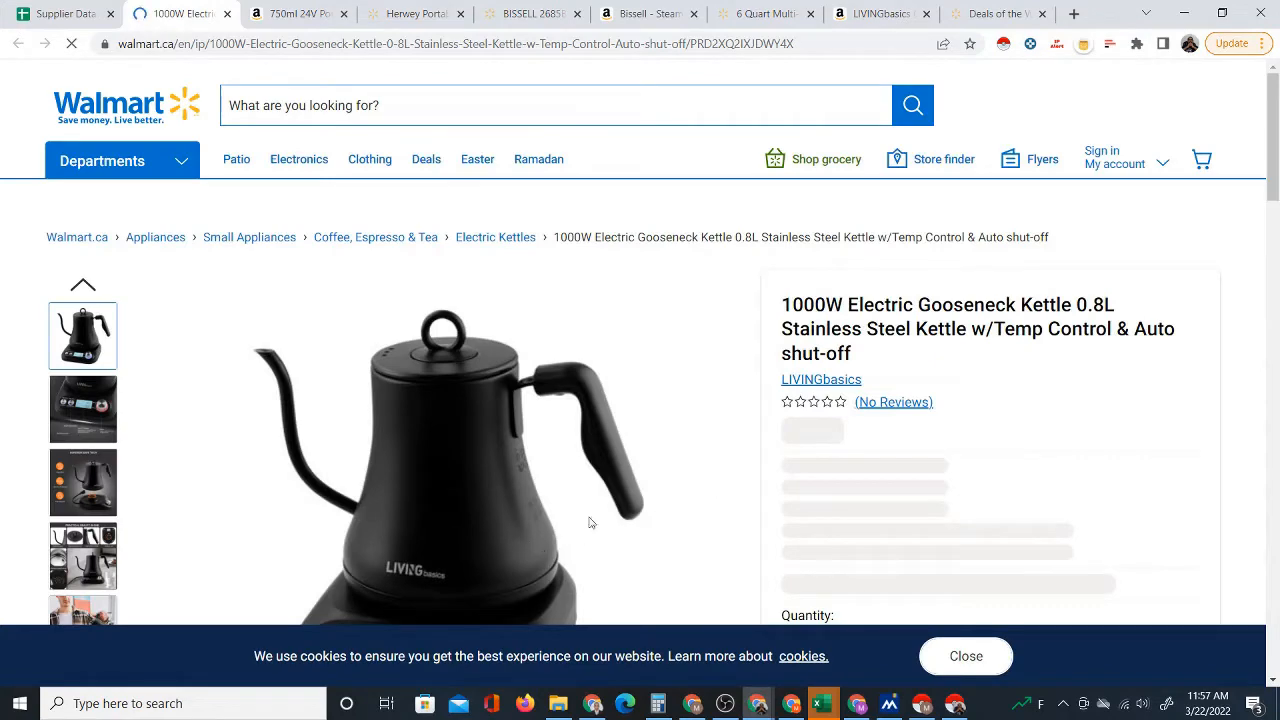
pyautogui.scroll(-3, 595, 522)
pyautogui.scroll(3, 504, 277)
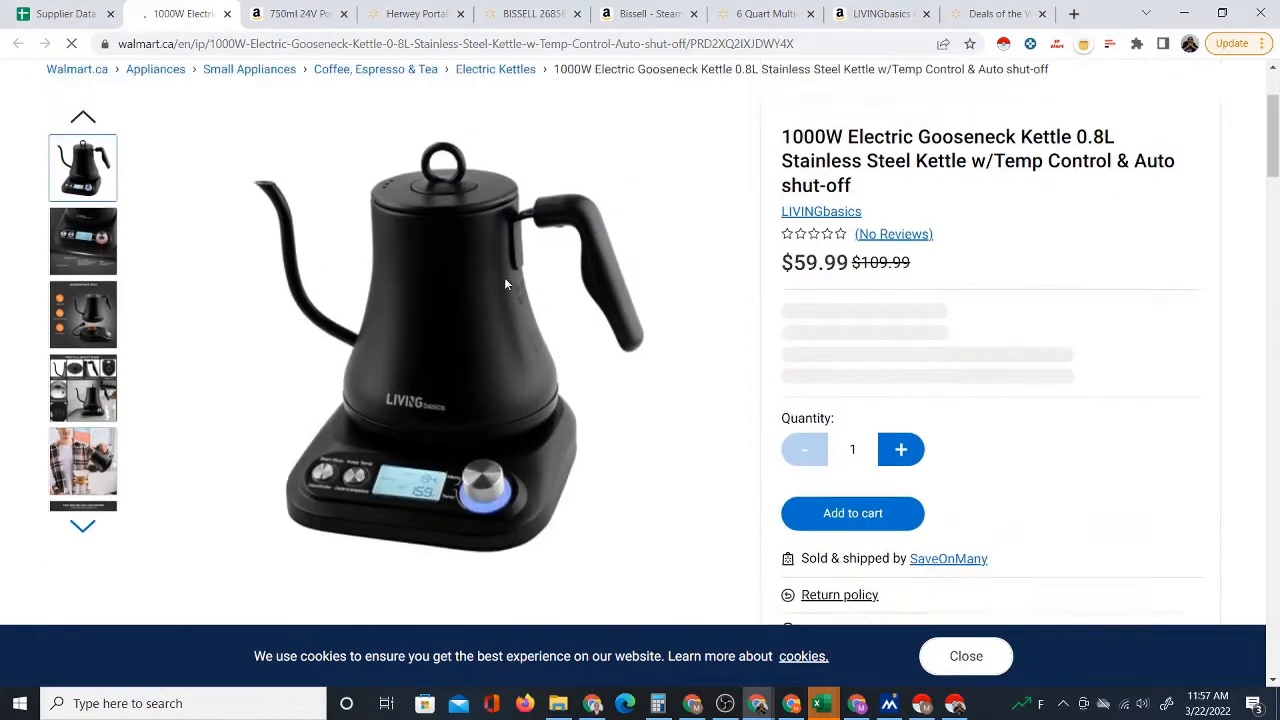
# - Return to the spreadsheet, open the Amazon page matched to the gooseneck kettle in row 59 and view its photo and specifications
pyautogui.click(58, 14)
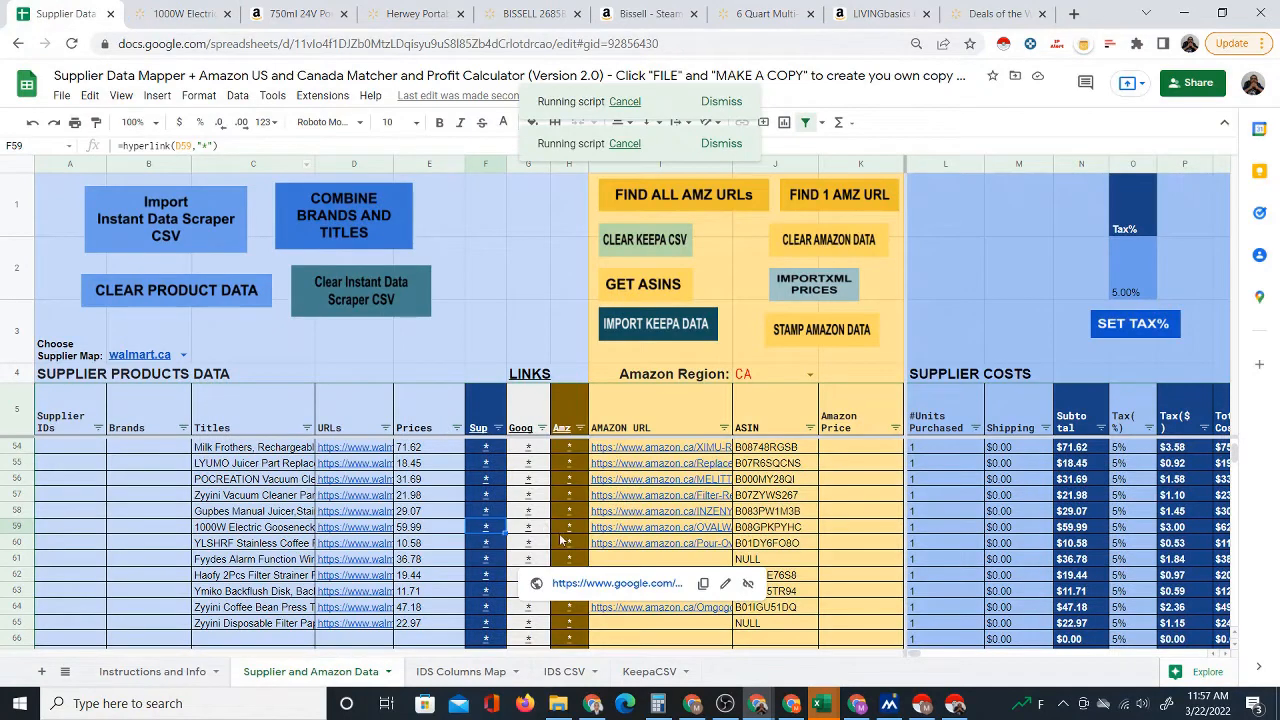
pyautogui.click(567, 526)
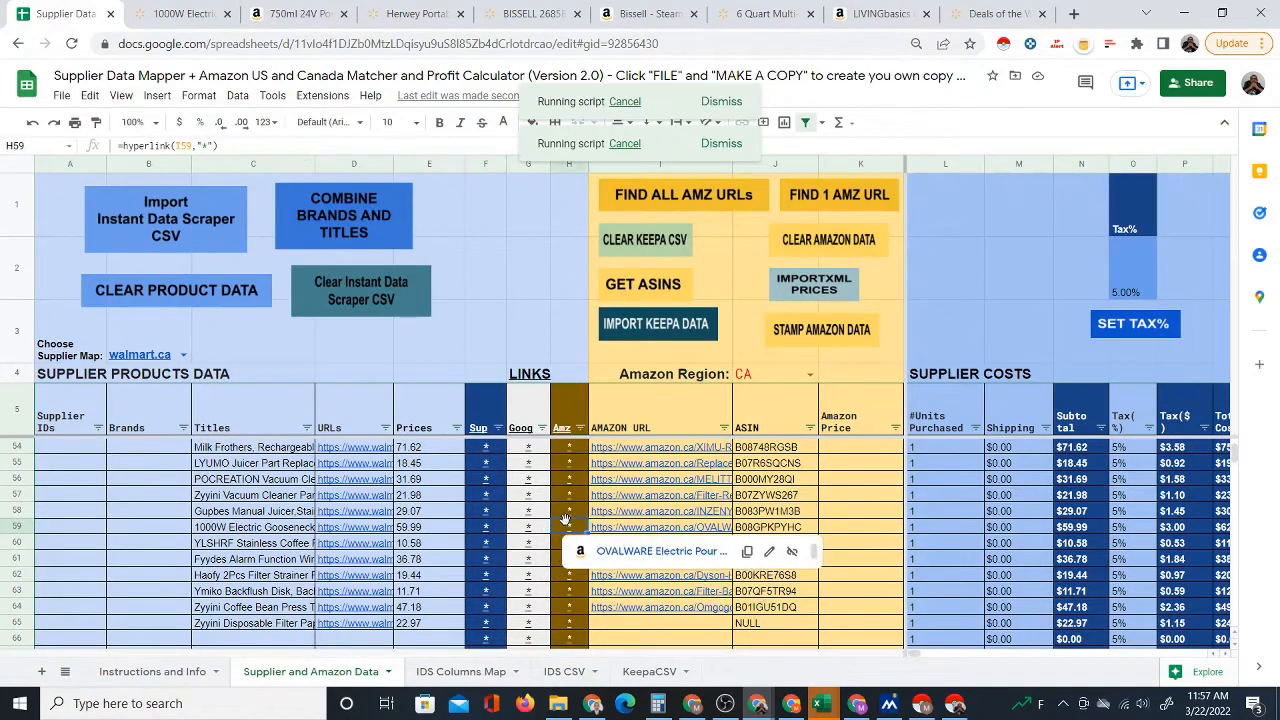
pyautogui.click(608, 553)
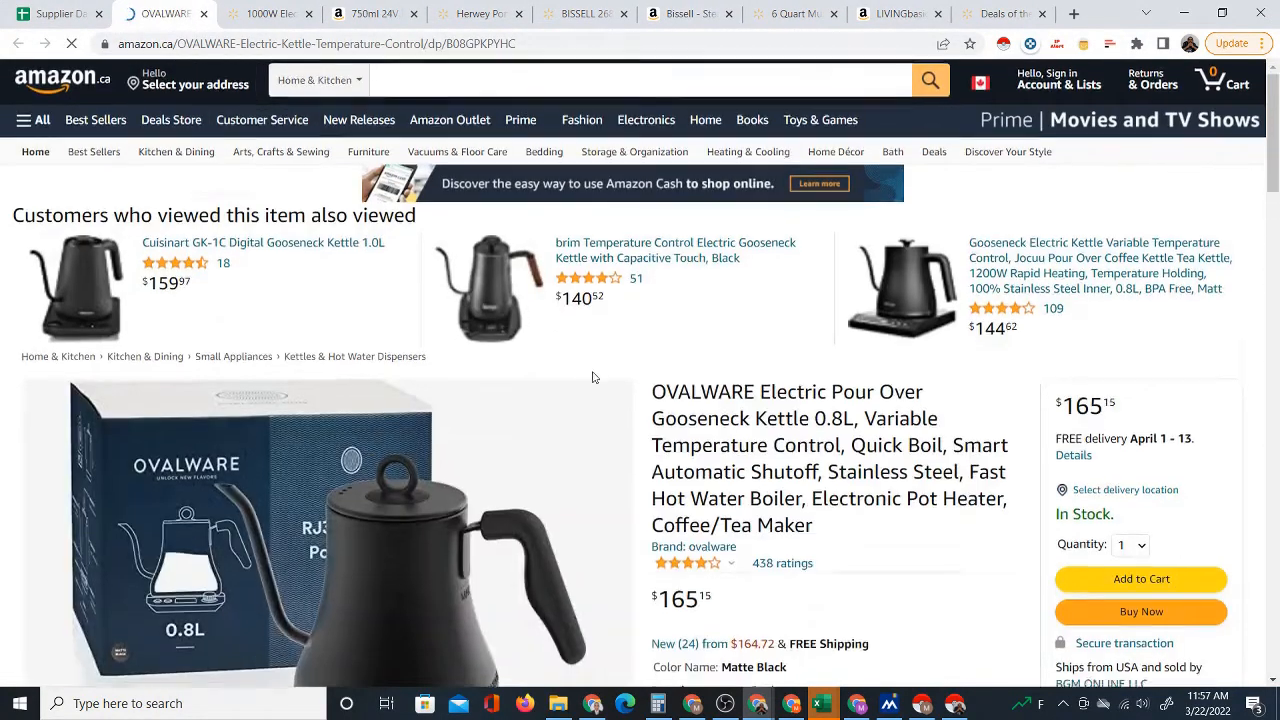
pyautogui.scroll(-3, 593, 377)
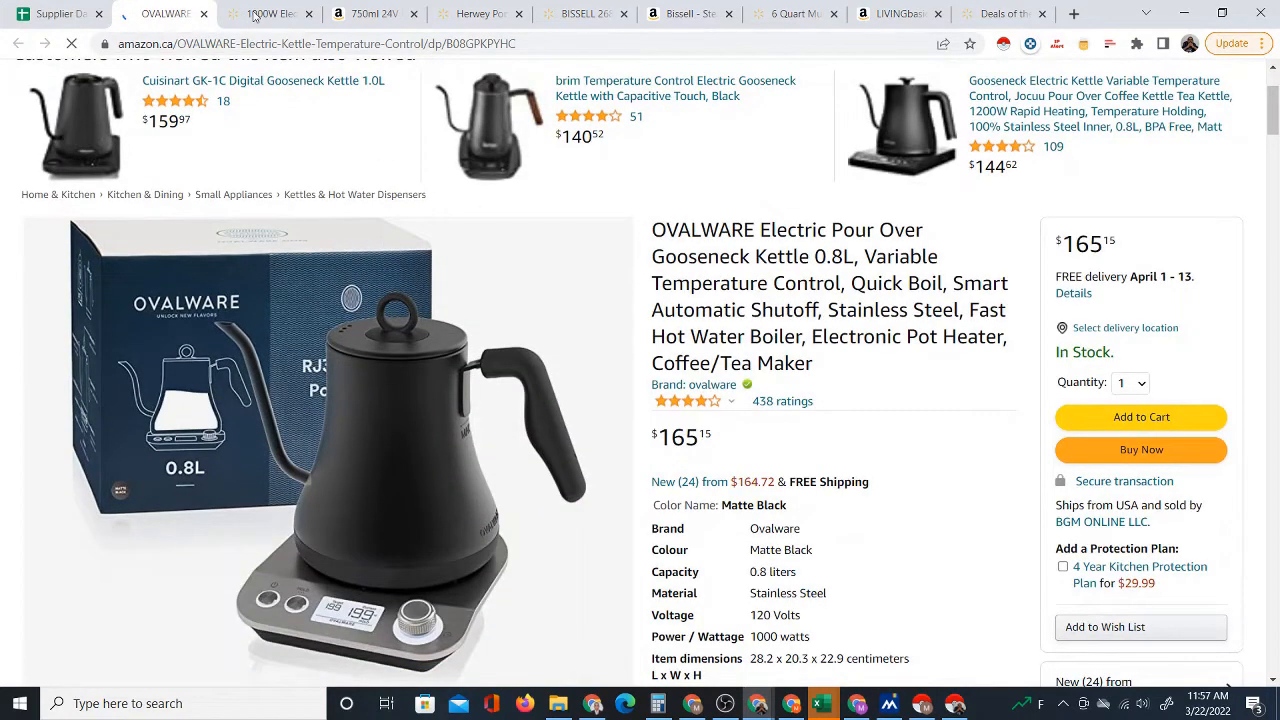
# - Compare the gooseneck kettle's Walmart and Amazon listings by photo, brand and price, and check the Amazon price history chart
pyautogui.click(268, 14)
pyautogui.scroll(-3, 399, 211)
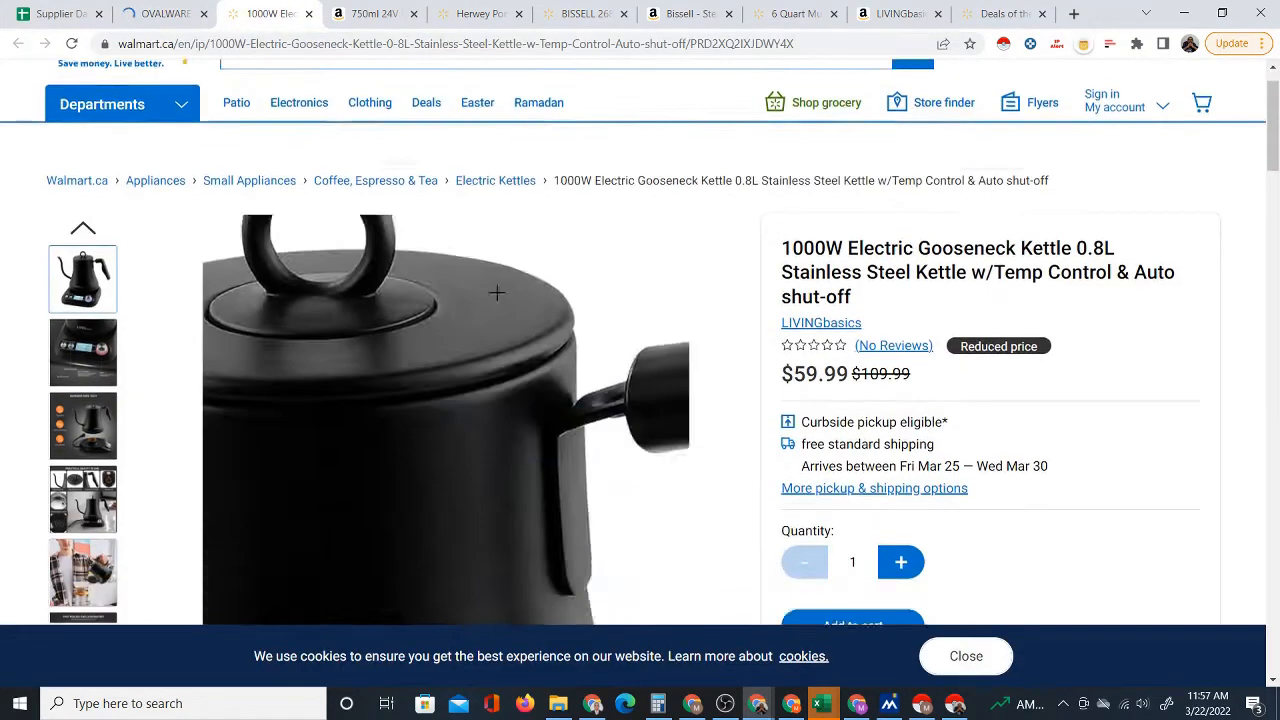
pyautogui.click(145, 14)
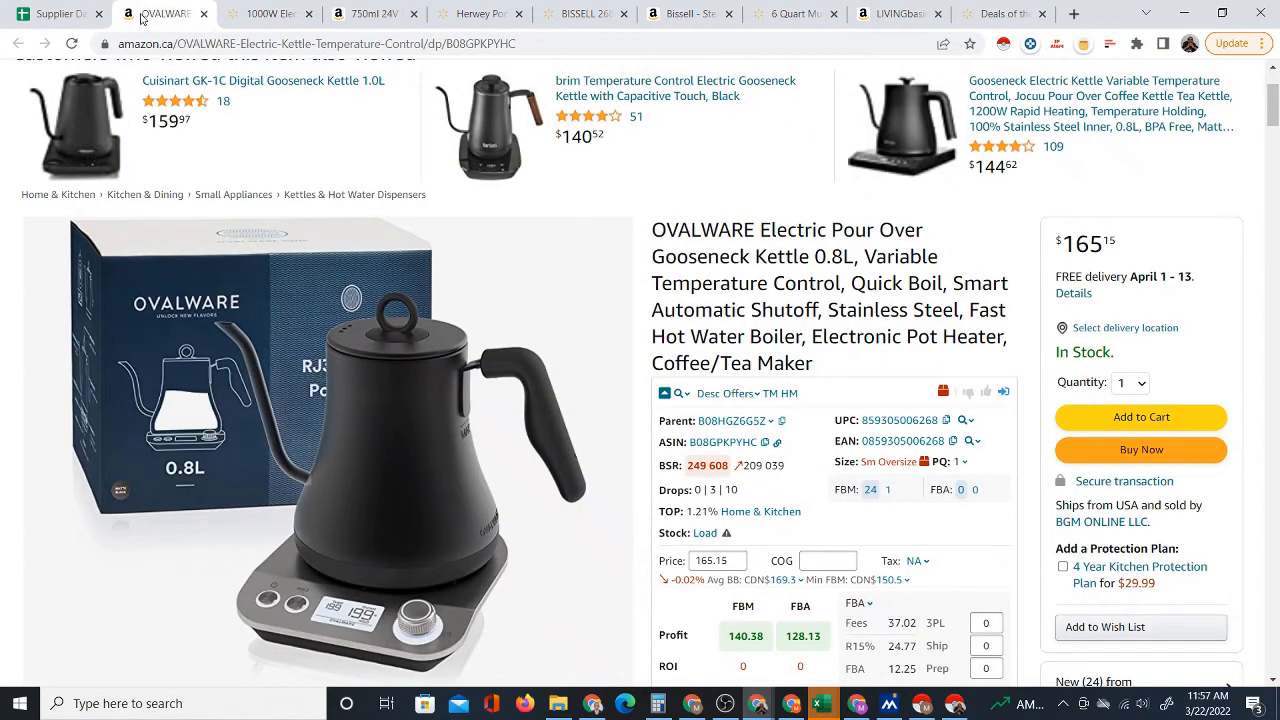
pyautogui.click(247, 16)
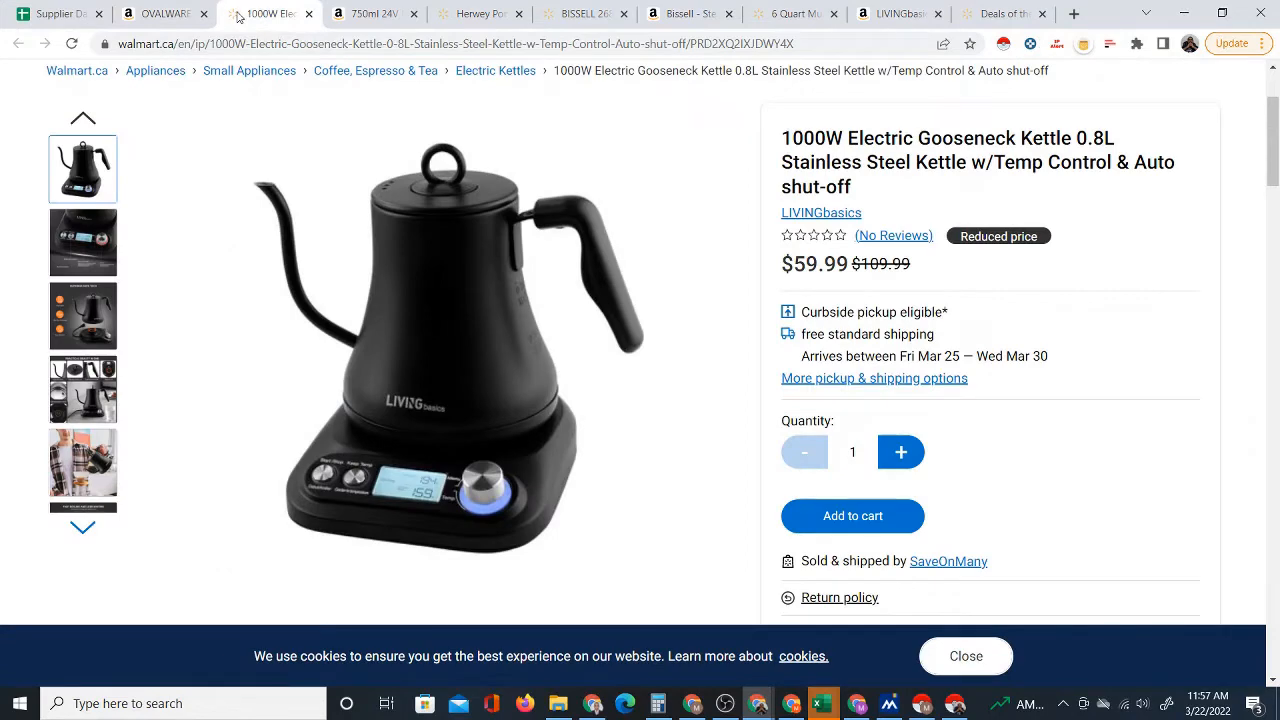
pyautogui.click(162, 14)
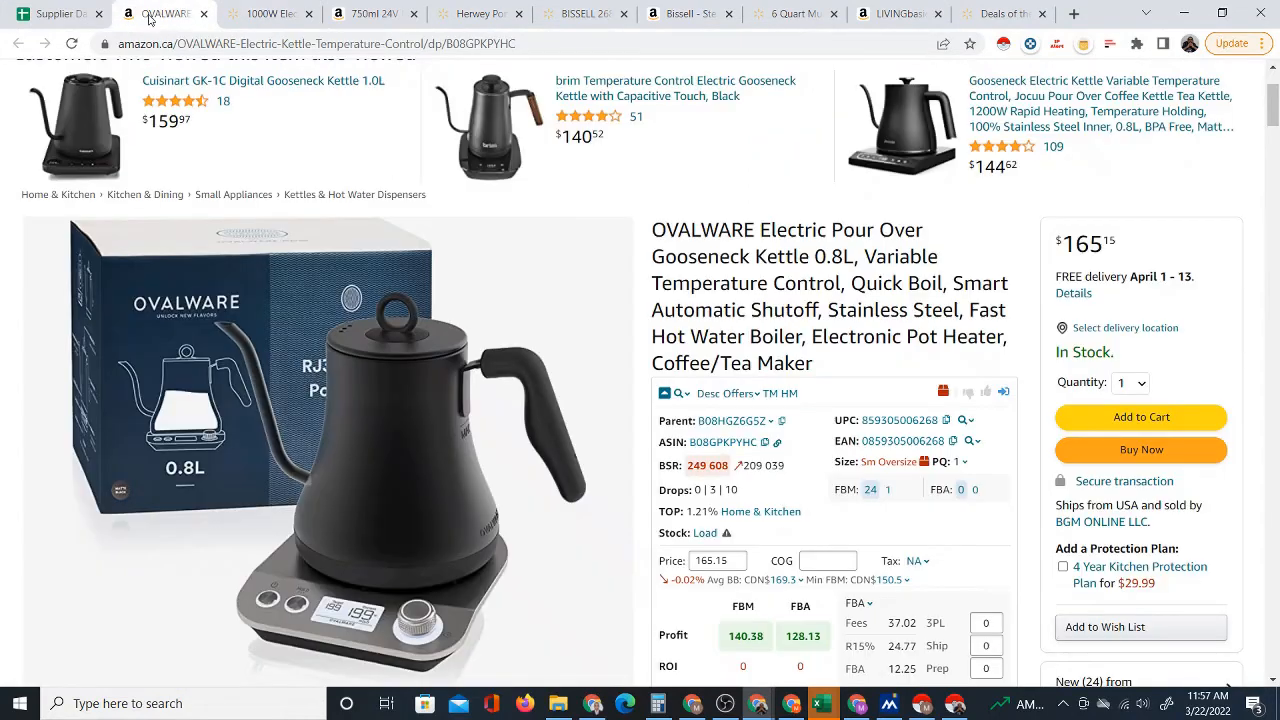
pyautogui.scroll(-5, 527, 408)
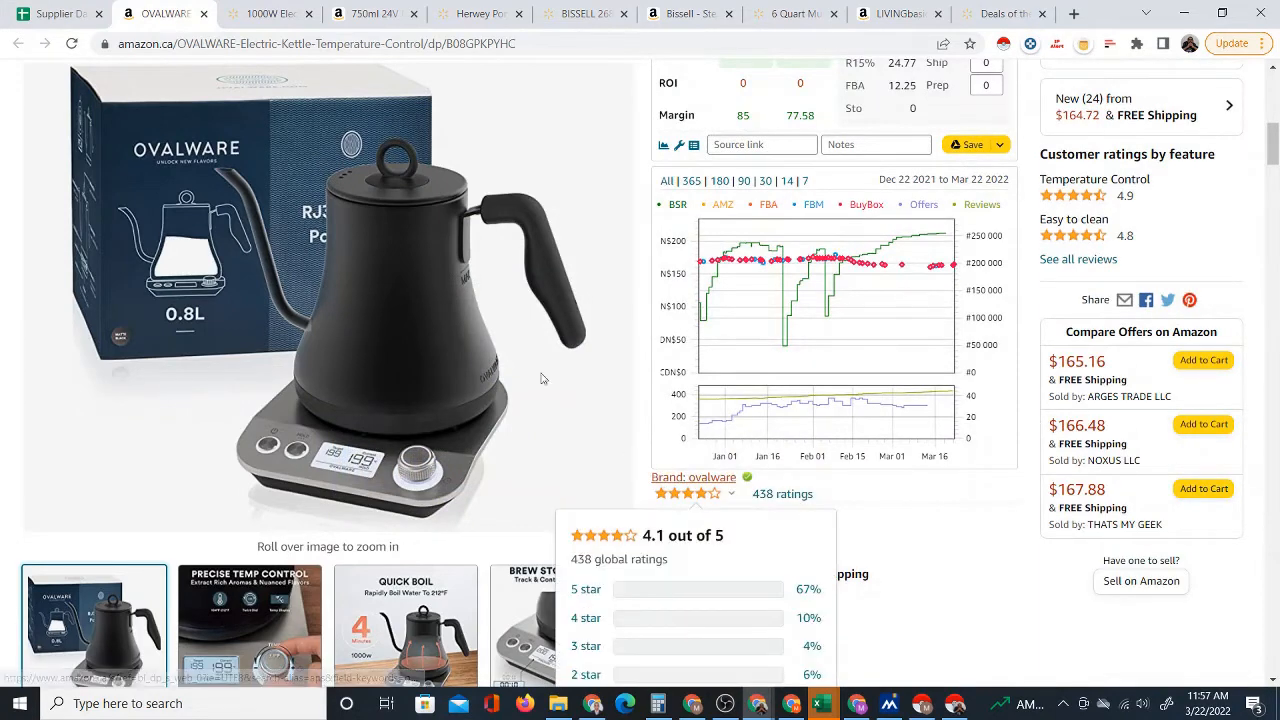
pyautogui.click(262, 14)
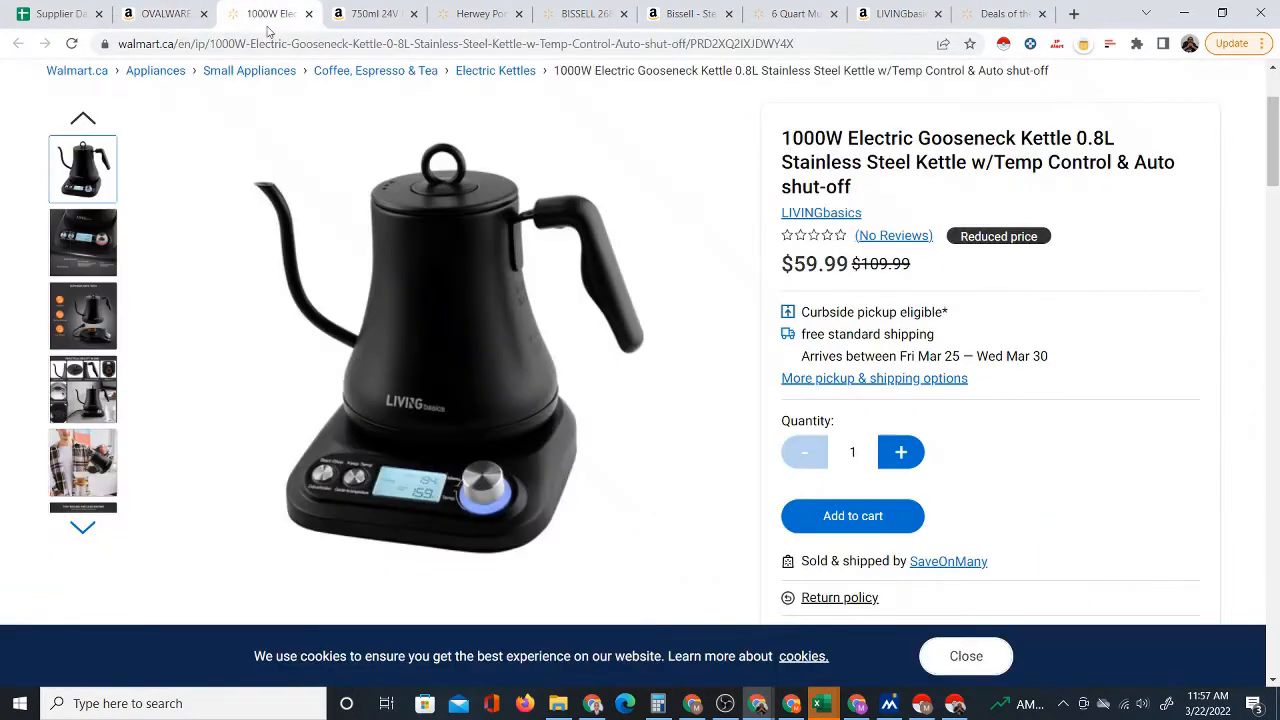
pyautogui.click(147, 12)
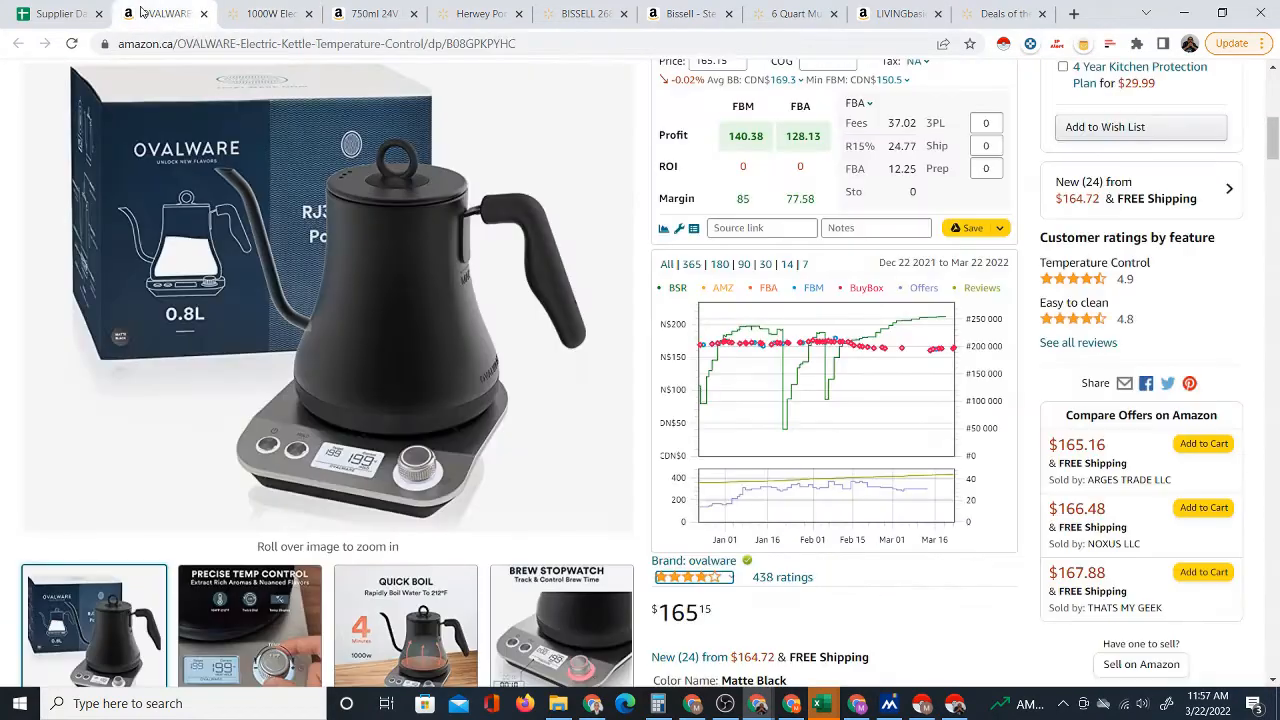
pyautogui.scroll(5, 519, 380)
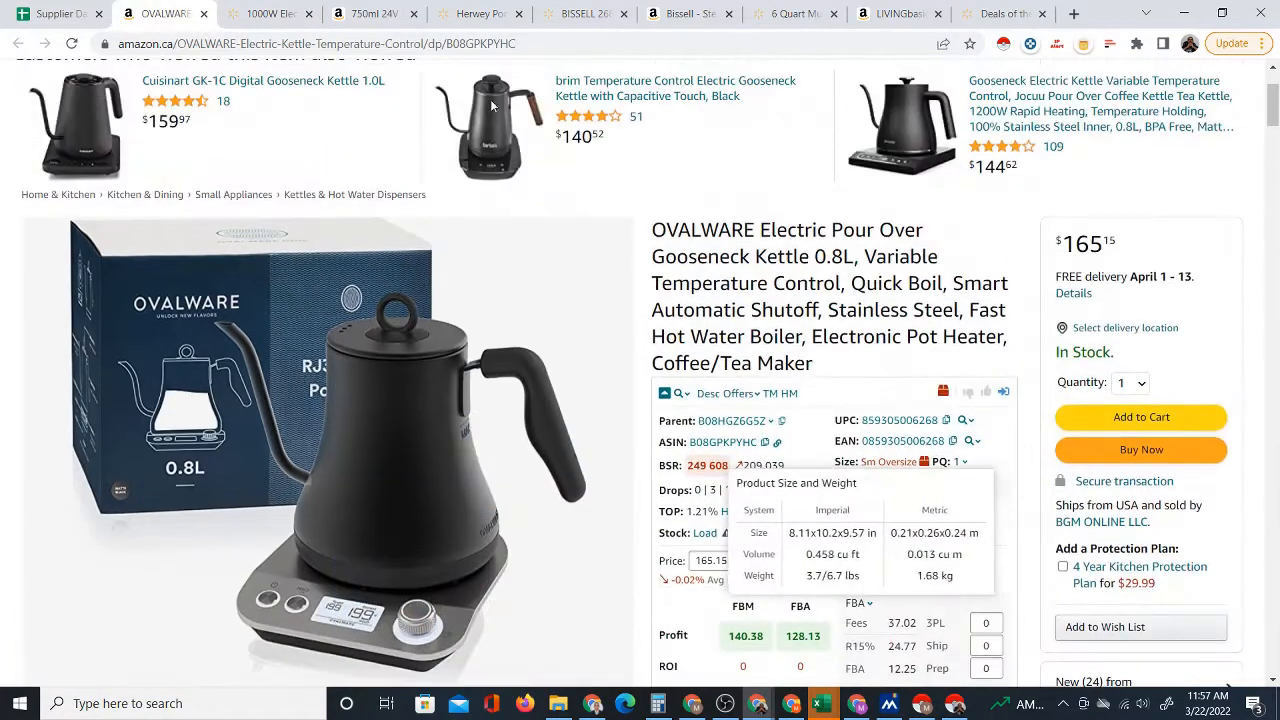
# - Close both gooseneck kettle pages, return to the spreadsheet and dismiss the script execution time notice
pyautogui.click(204, 14)
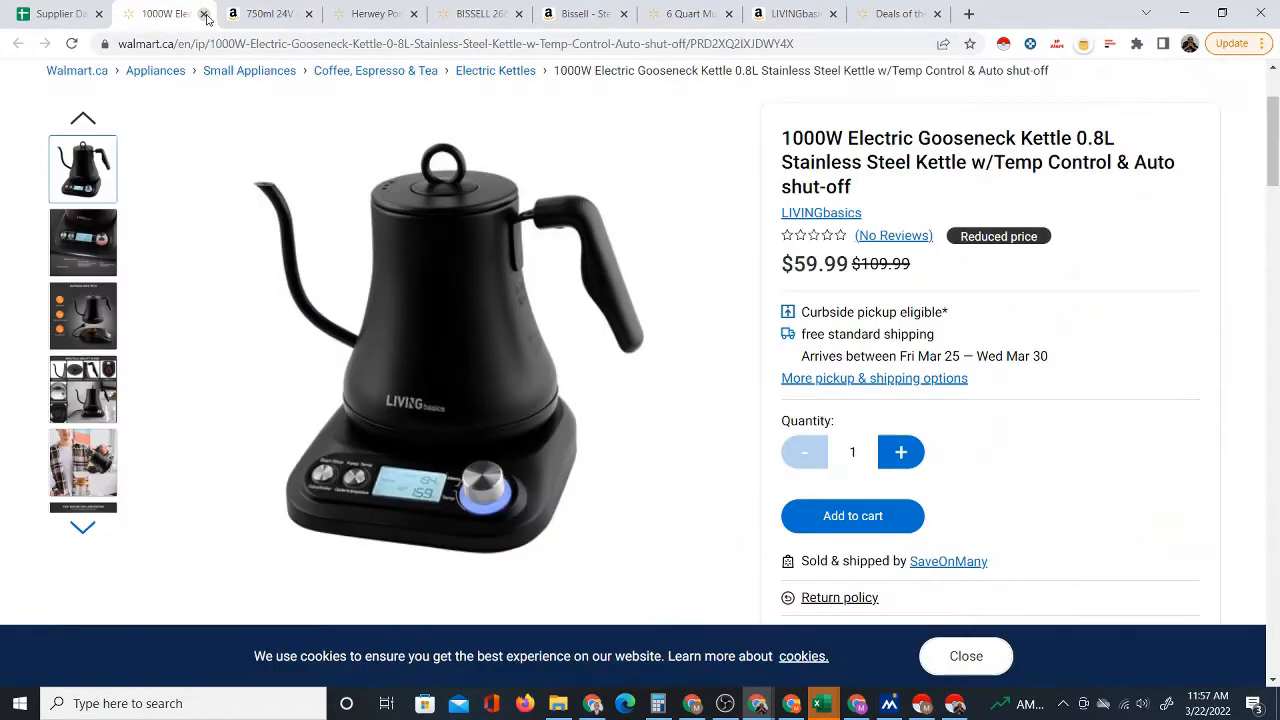
pyautogui.click(204, 14)
pyautogui.click(50, 14)
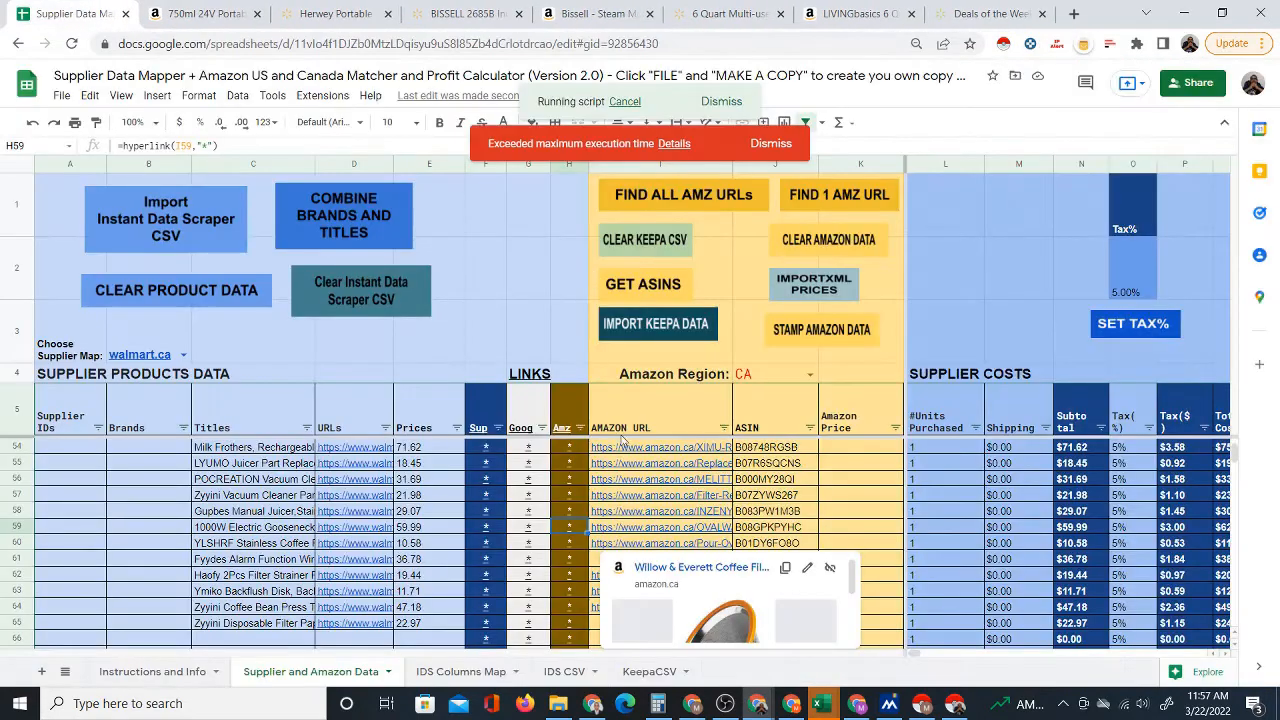
pyautogui.click(770, 144)
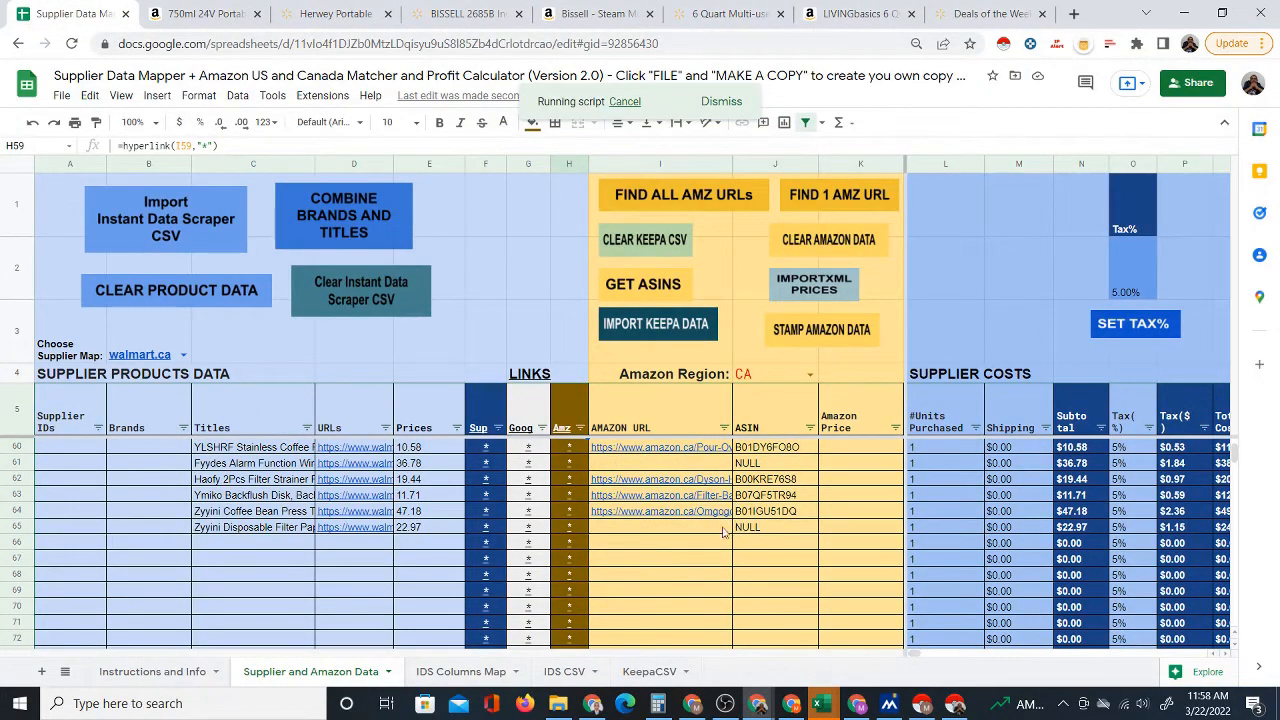
# - Open the Walmart page for the Ymiko Backflush Disk in row 63 and view its photo
pyautogui.click(483, 497)
pyautogui.click(575, 494)
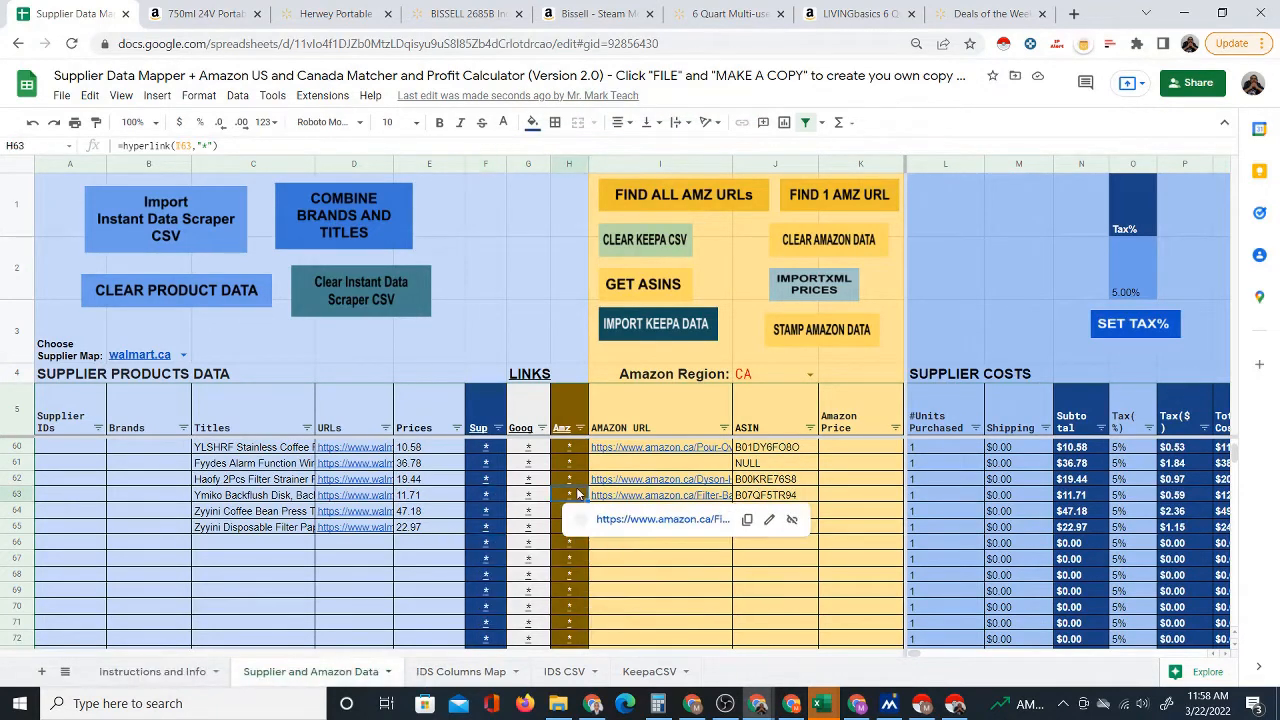
pyautogui.click(493, 499)
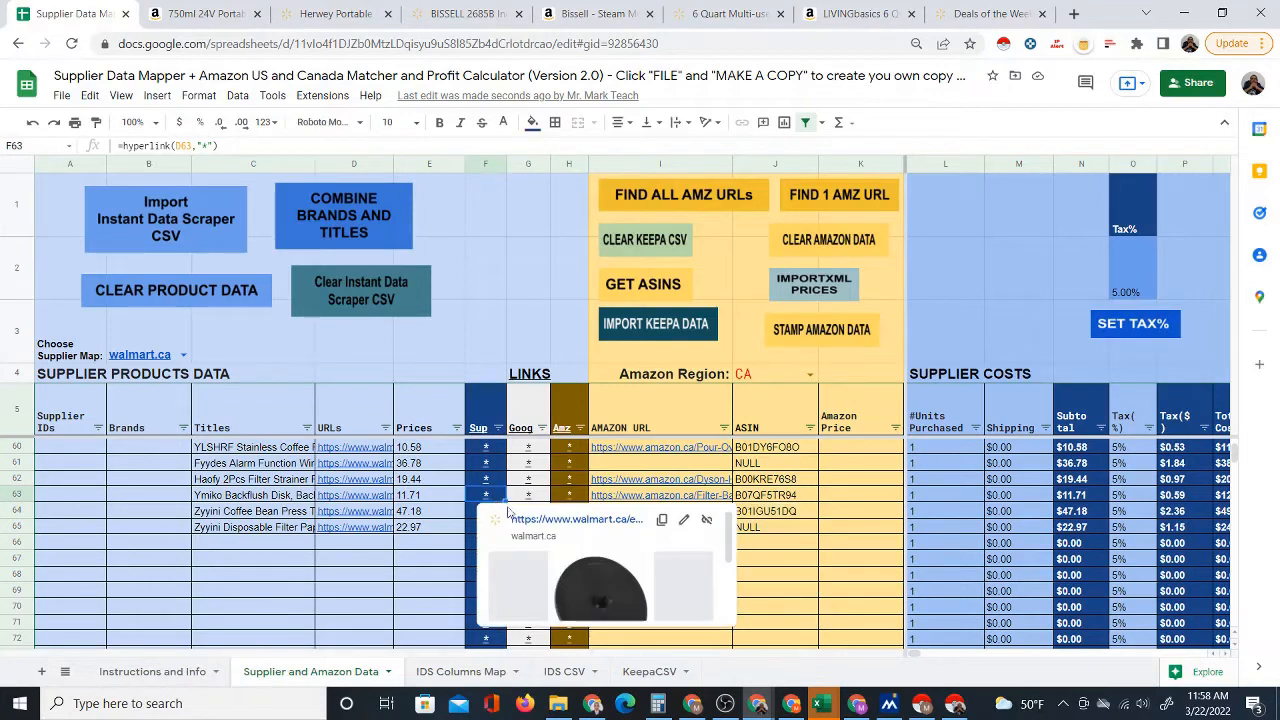
pyautogui.click(539, 519)
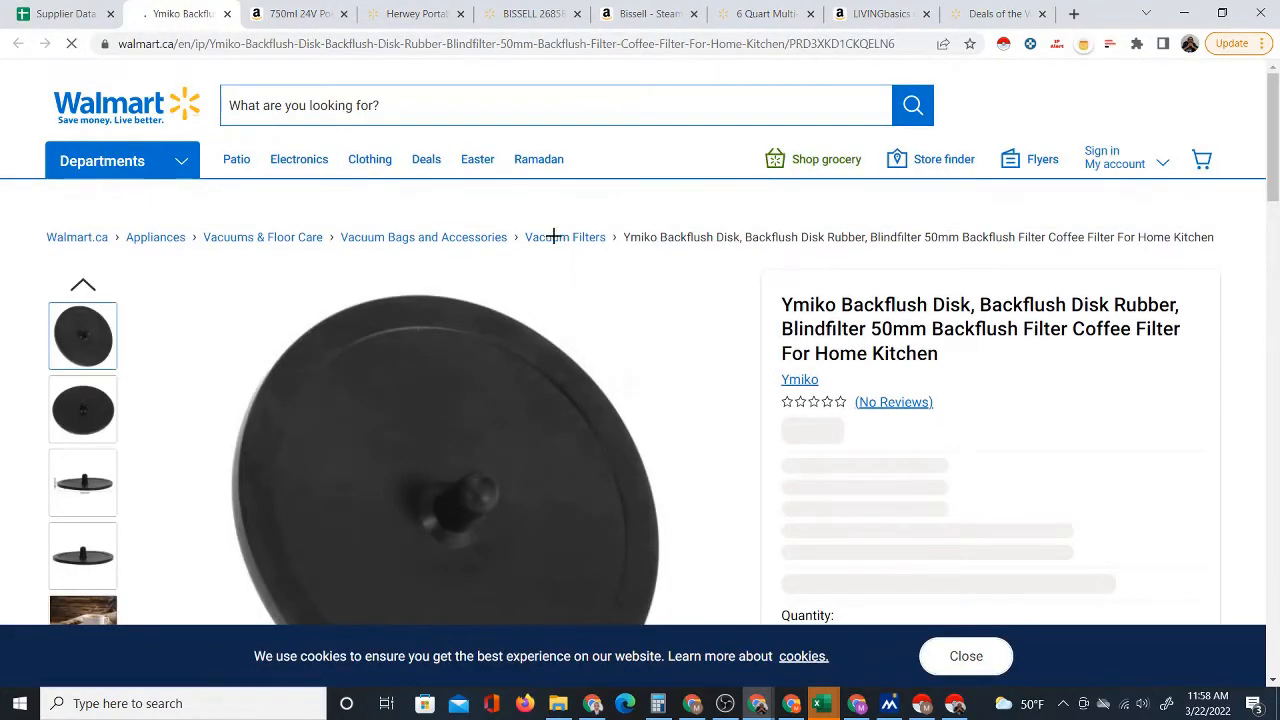
pyautogui.scroll(-1, 554, 237)
# - Return to the spreadsheet and open the Amazon page matched to the Ymiko Backflush Disk in row 63
pyautogui.click(53, 12)
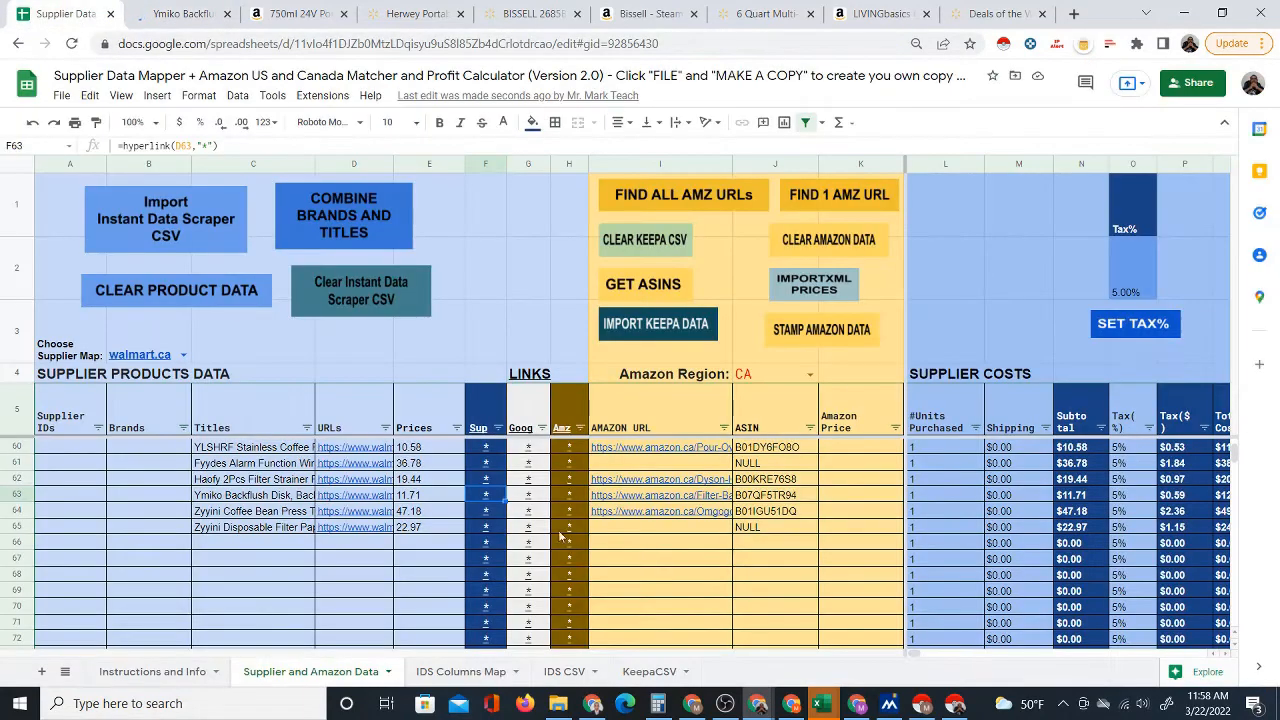
pyautogui.click(574, 490)
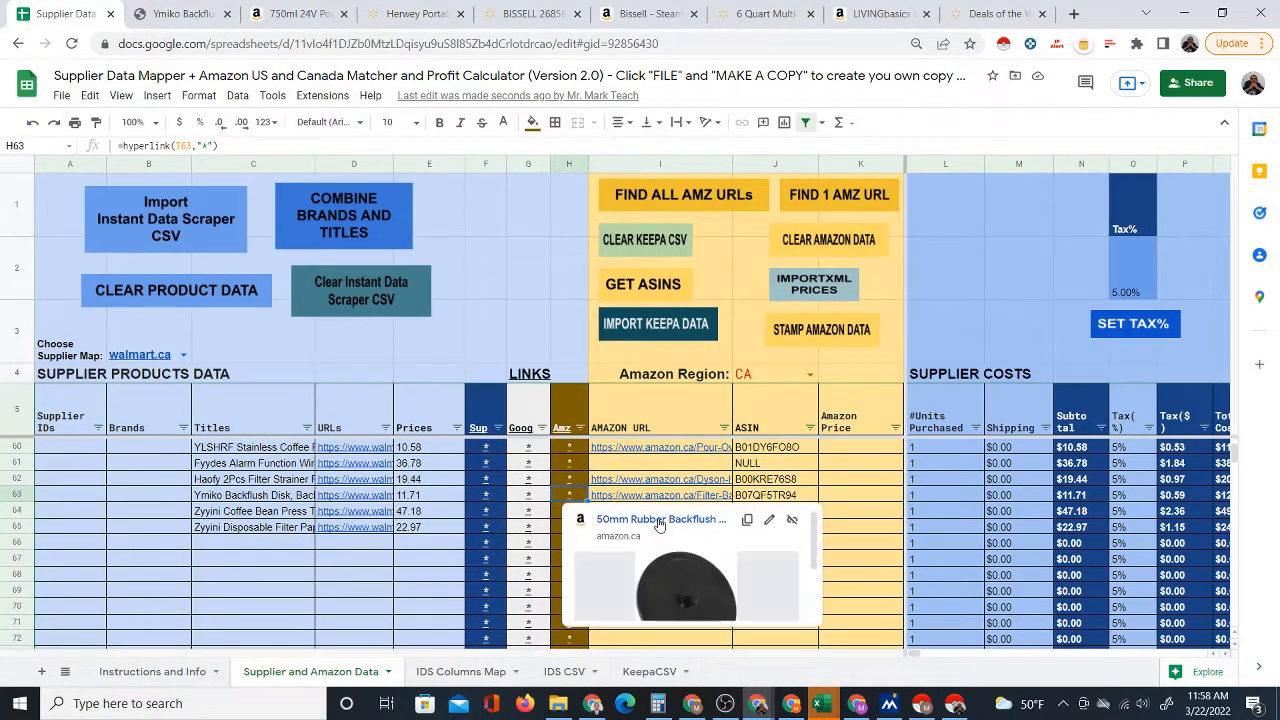
pyautogui.click(660, 522)
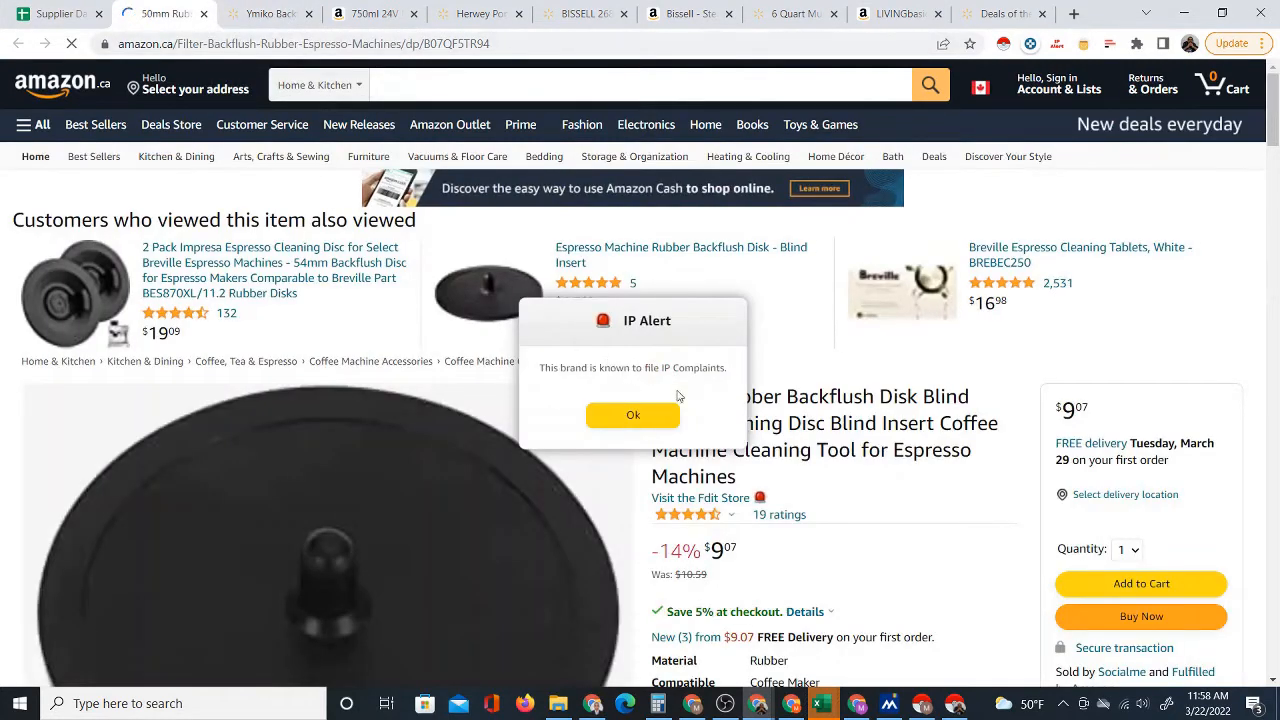
pyautogui.scroll(-1, 763, 373)
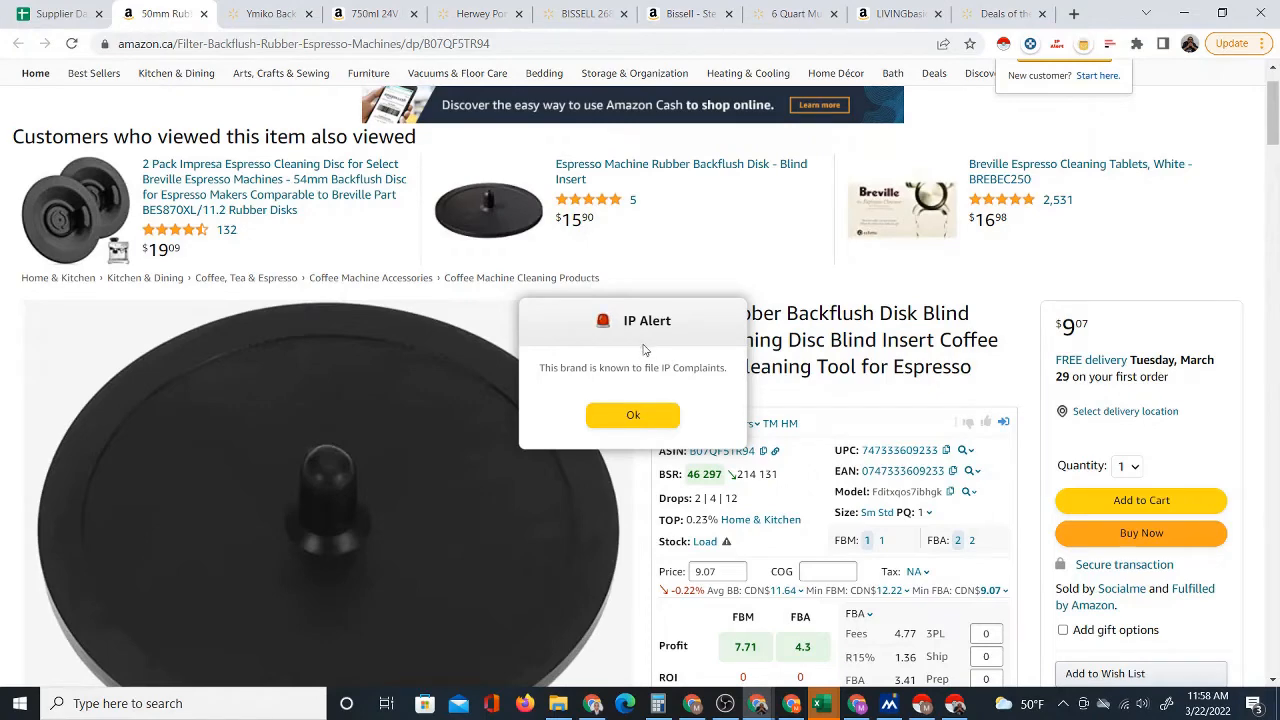
# - Dismiss the IP Alert on the Amazon page and compare the backflush disk's Amazon and Walmart listings
pyautogui.click(621, 415)
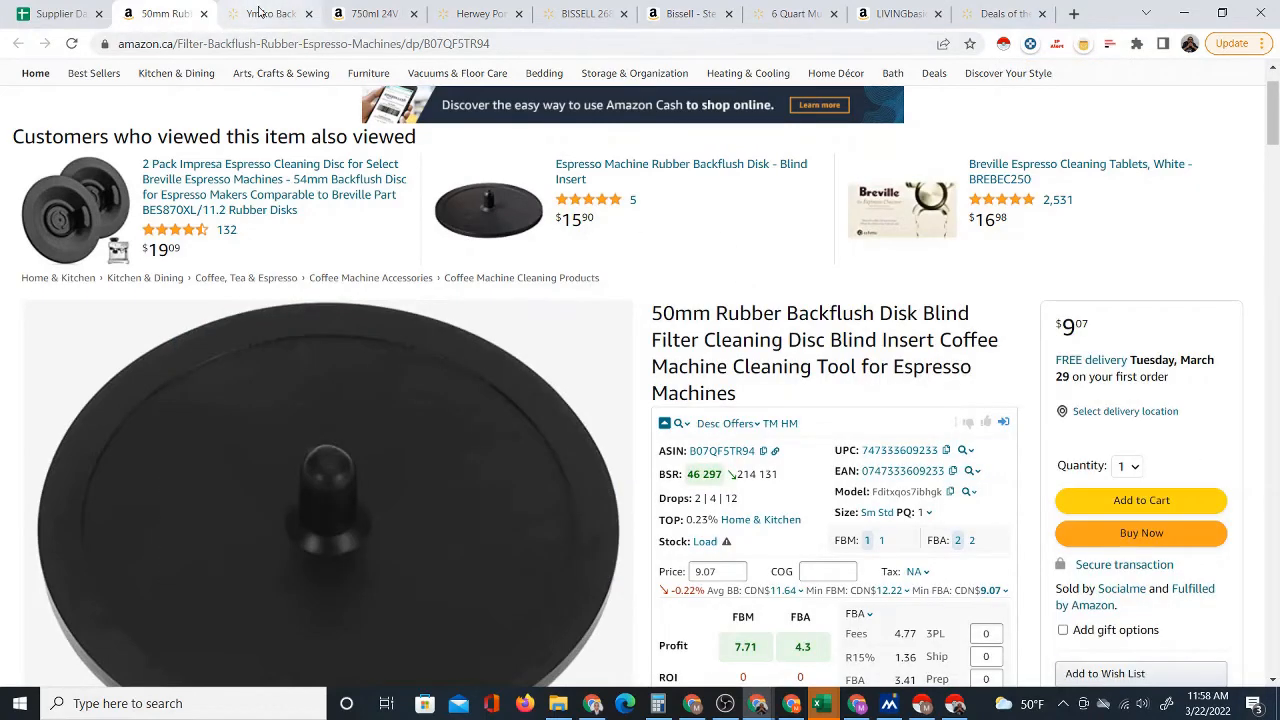
pyautogui.click(262, 14)
pyautogui.click(150, 14)
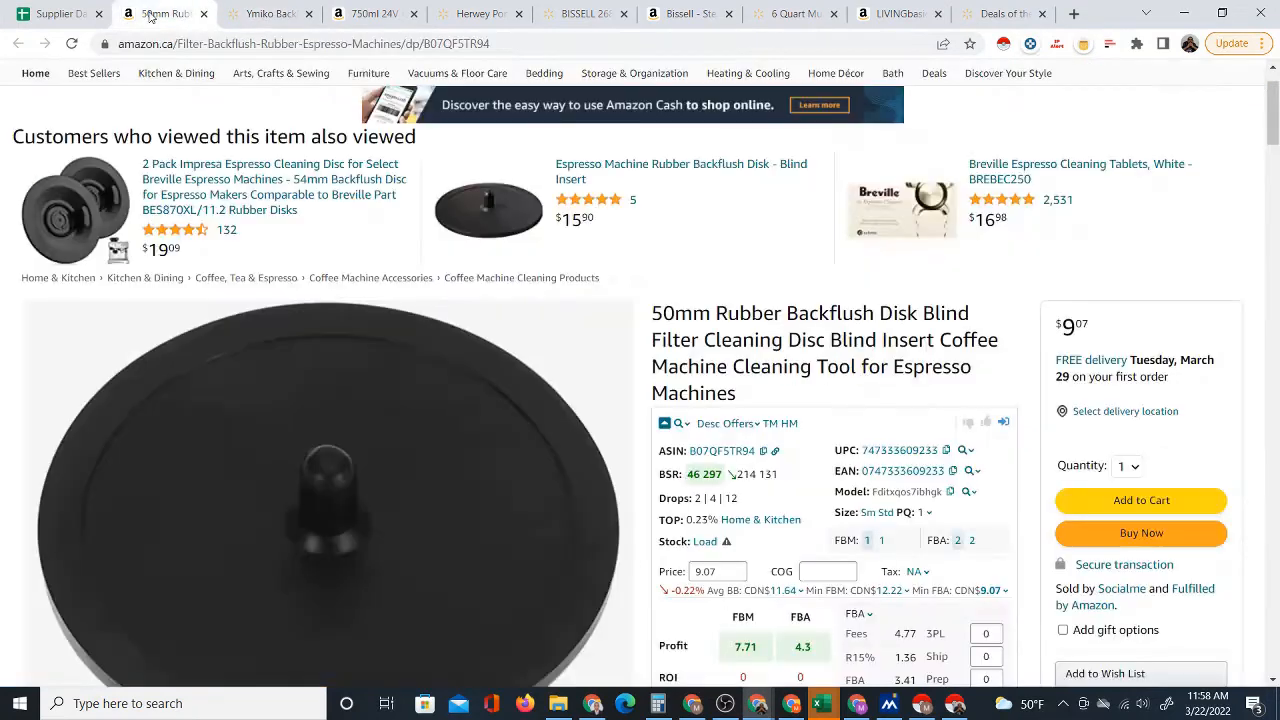
# - Compare the 50mm backflush disk's Amazon price, profit figures and sales rank chart with its Walmart listing, and return to the spreadsheet's upper product rows
pyautogui.scroll(-1, 645, 296)
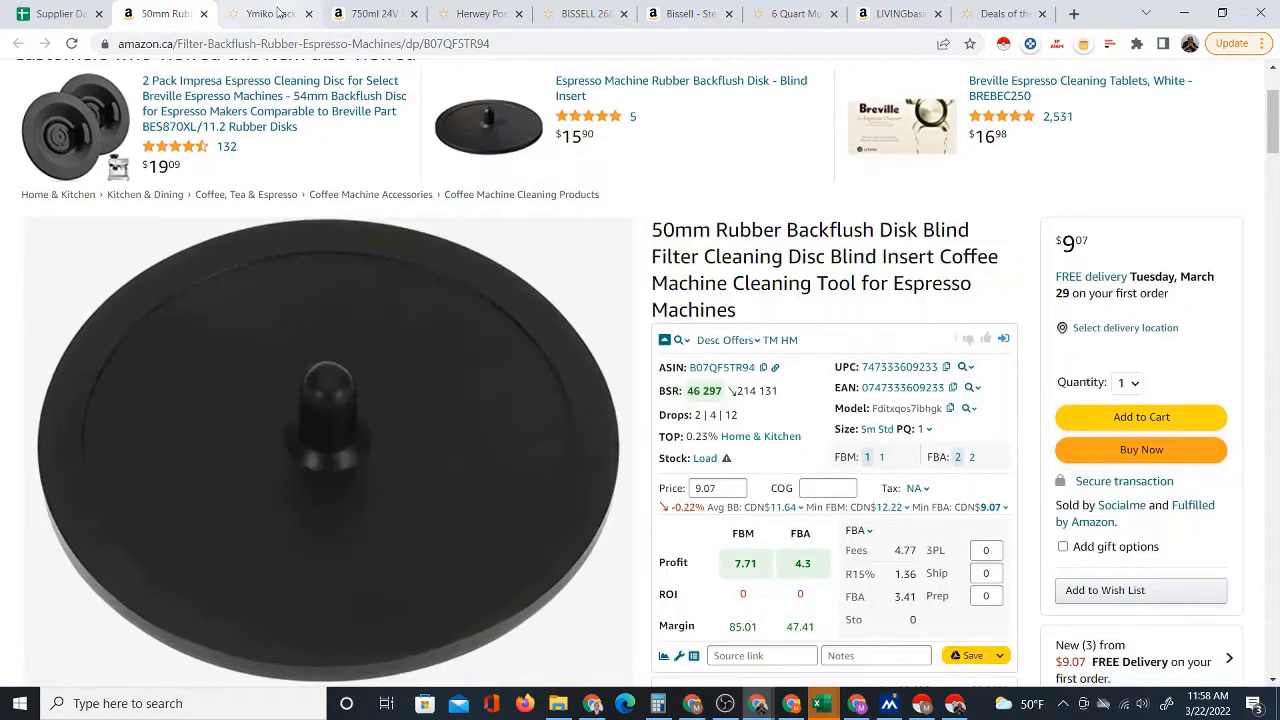
pyautogui.click(260, 14)
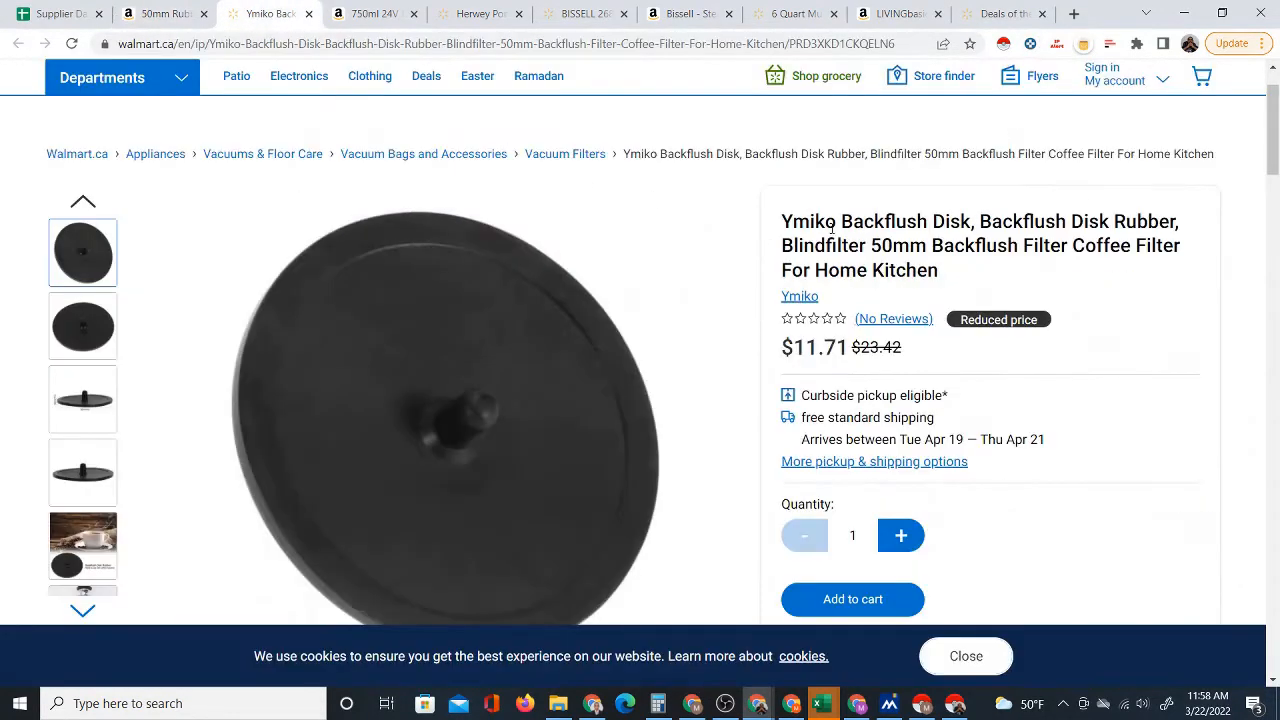
pyautogui.click(150, 14)
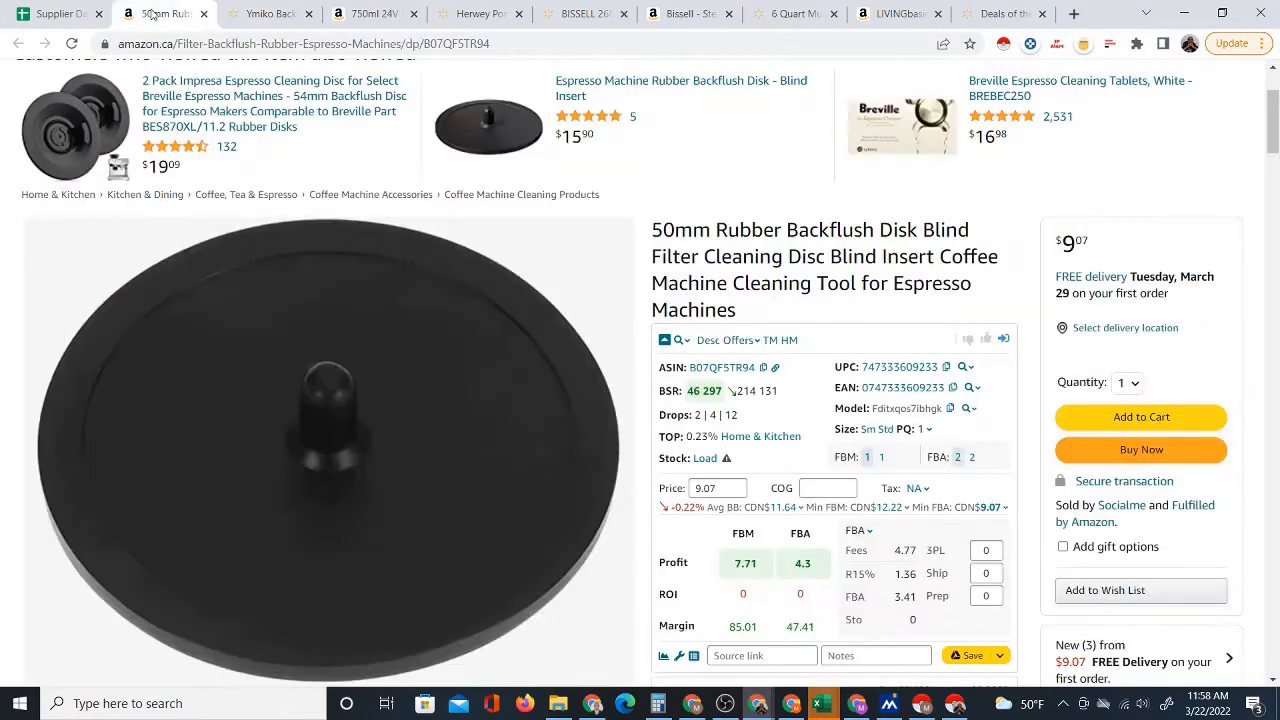
pyautogui.click(262, 15)
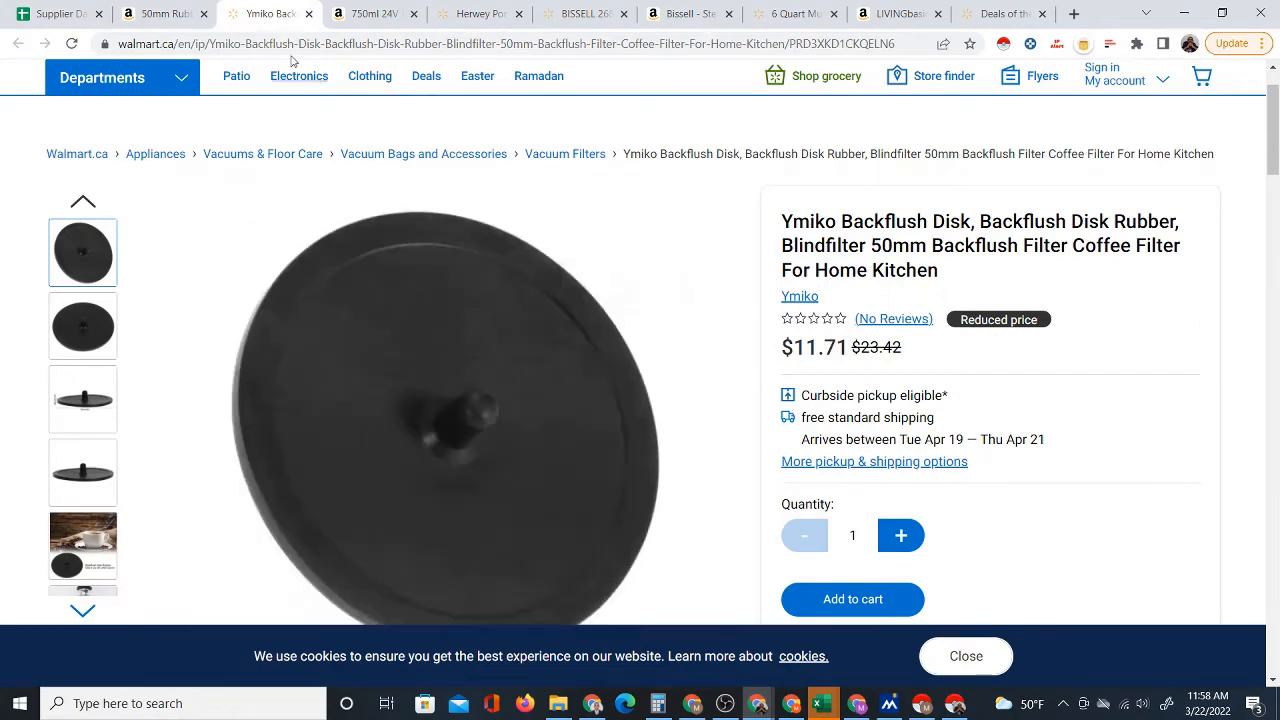
pyautogui.click(155, 13)
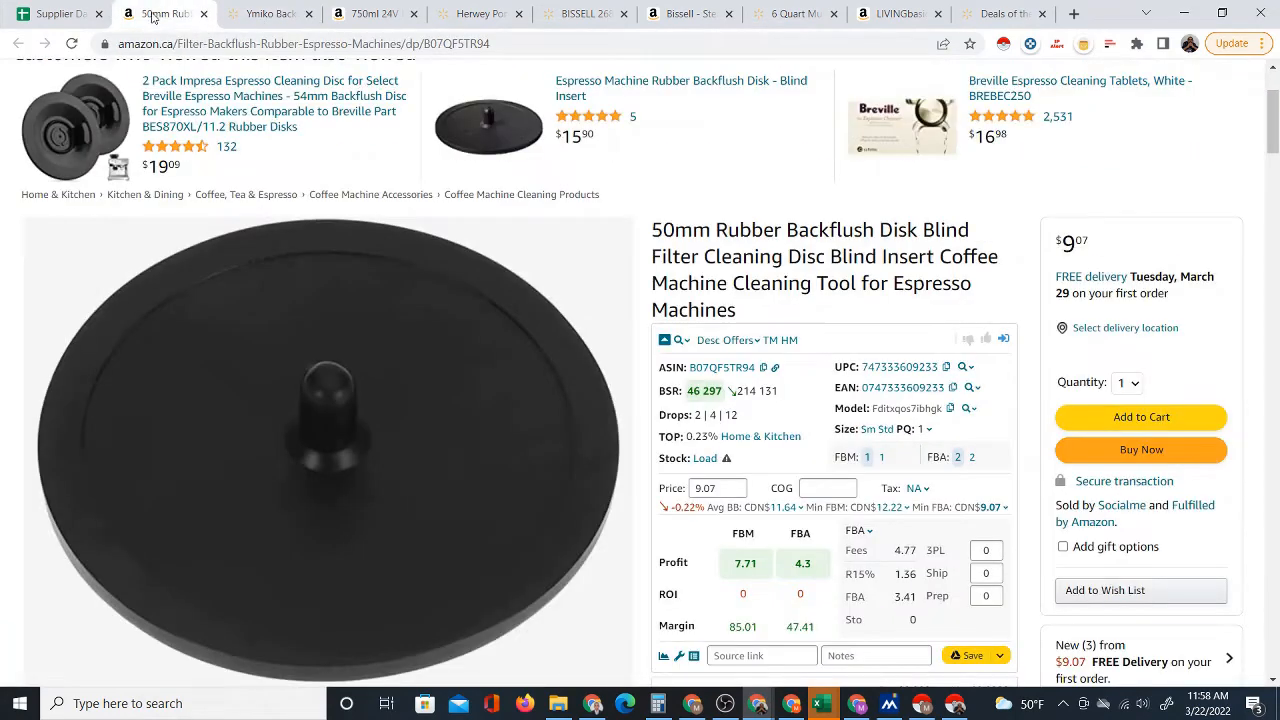
pyautogui.scroll(-5, 789, 453)
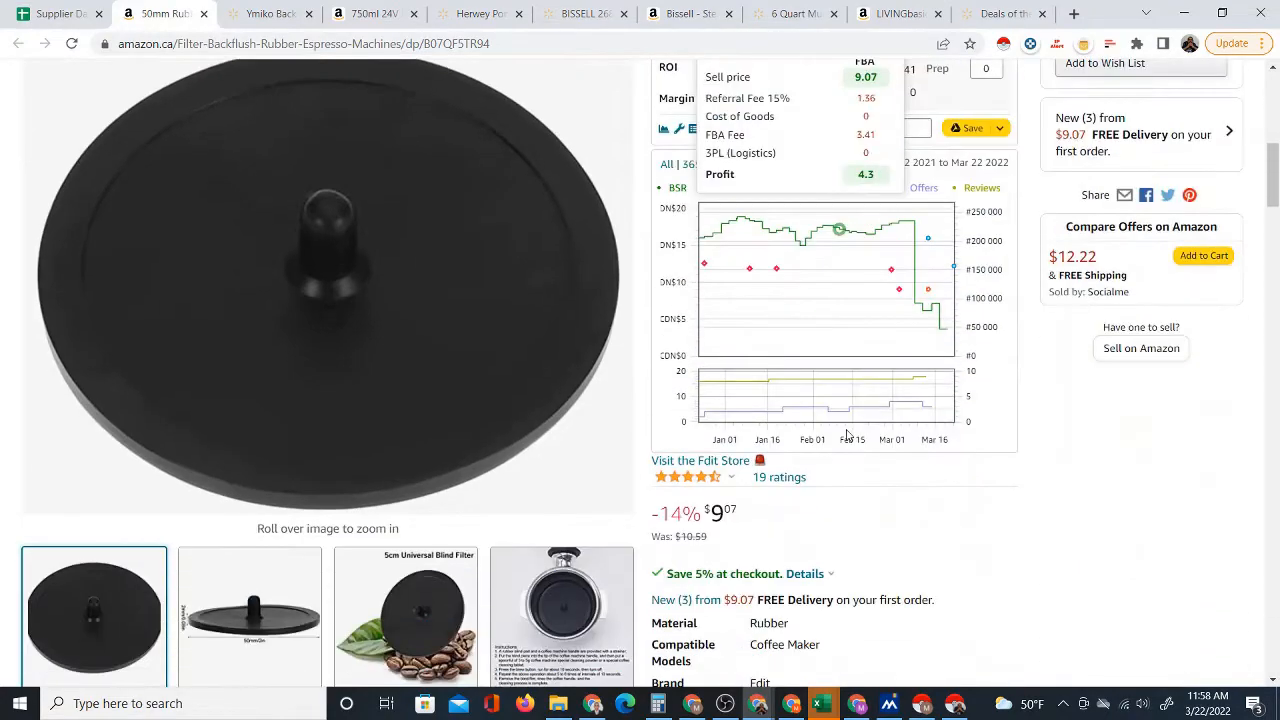
pyautogui.scroll(5, 847, 435)
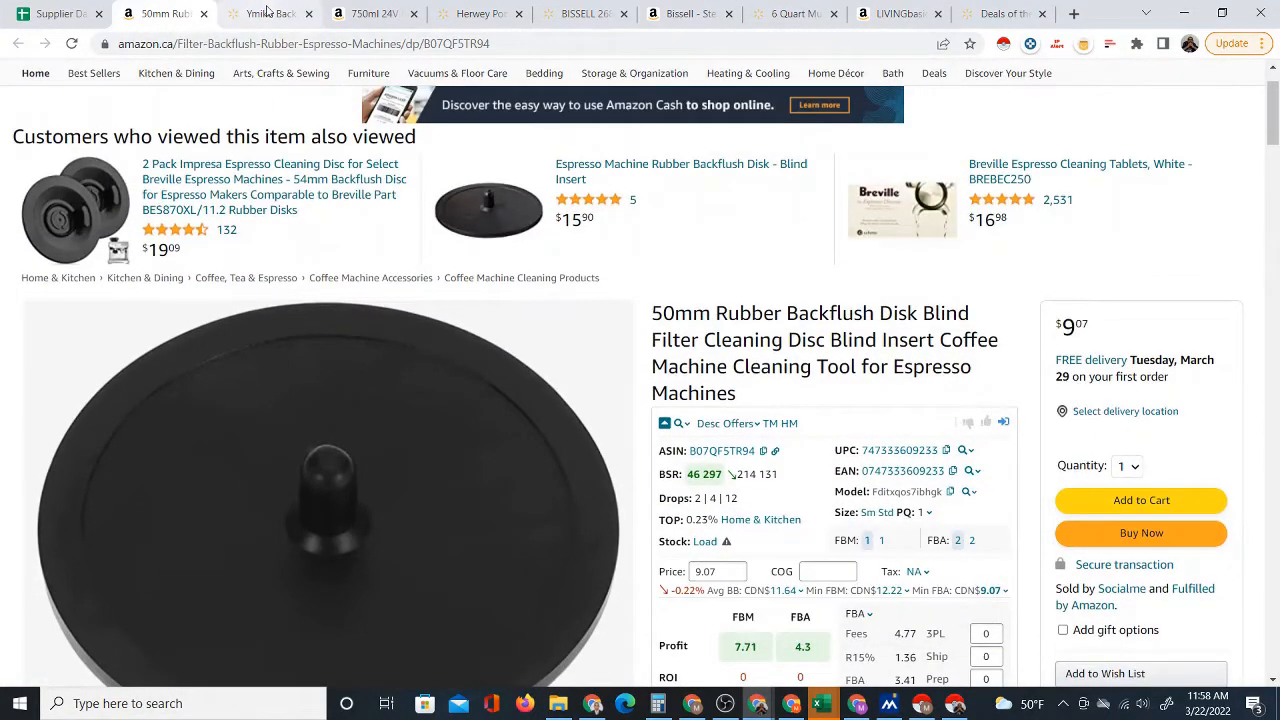
pyautogui.click(267, 12)
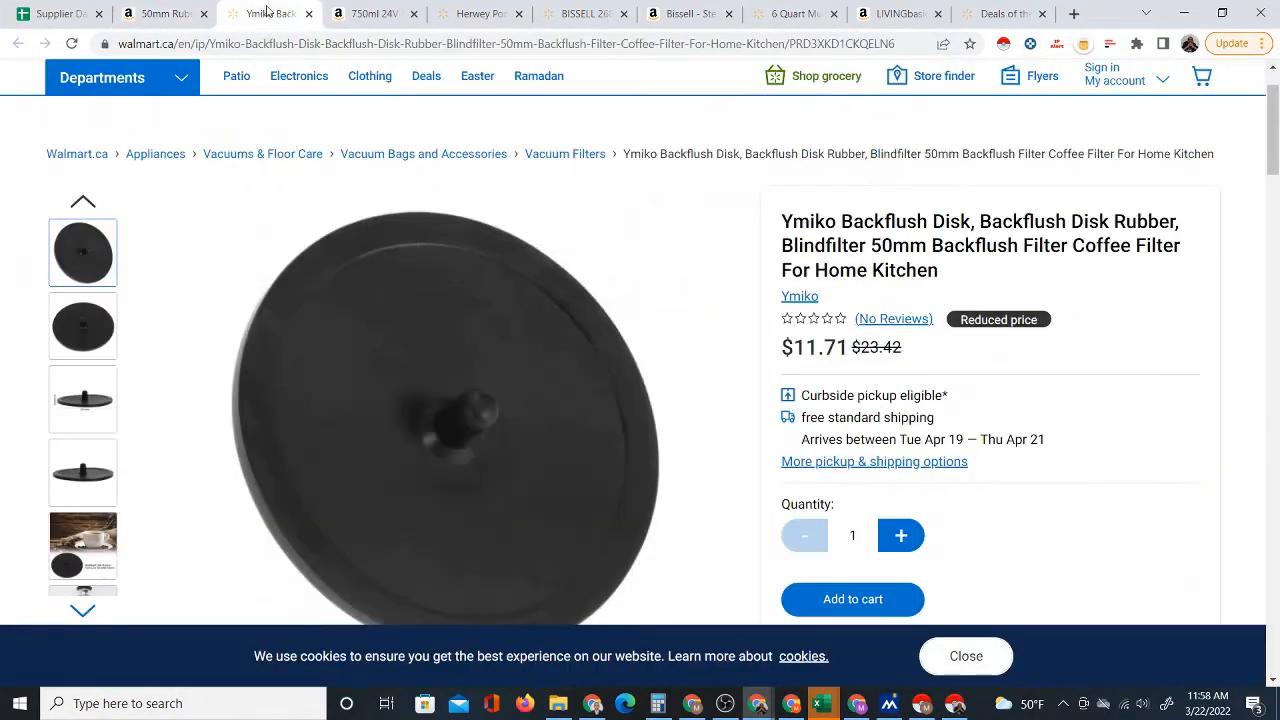
pyautogui.click(157, 17)
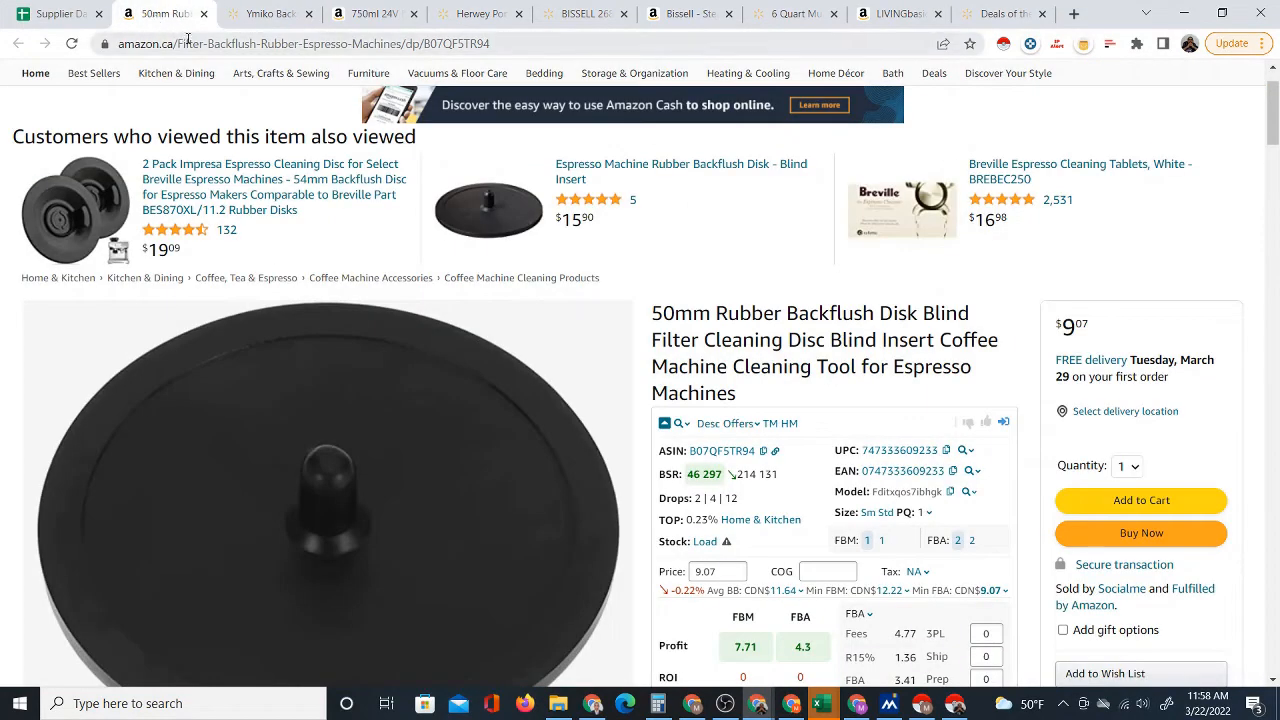
pyautogui.click(55, 13)
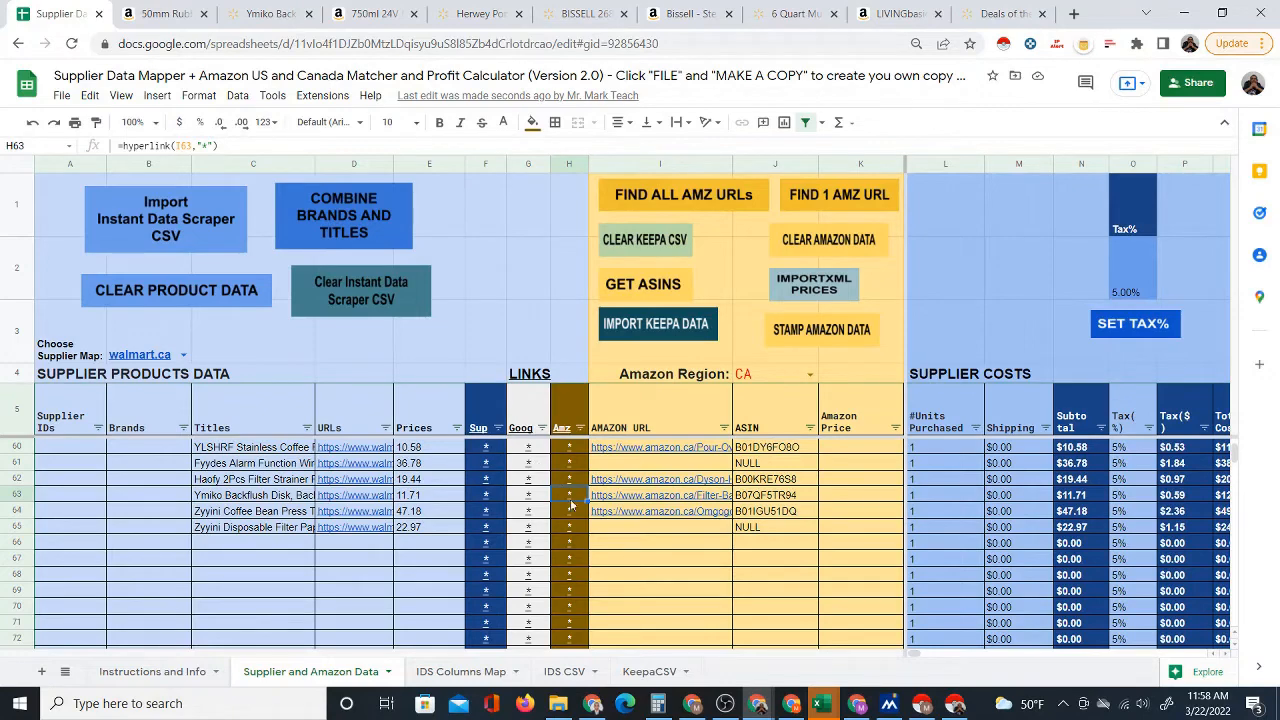
pyautogui.scroll(15, 576, 510)
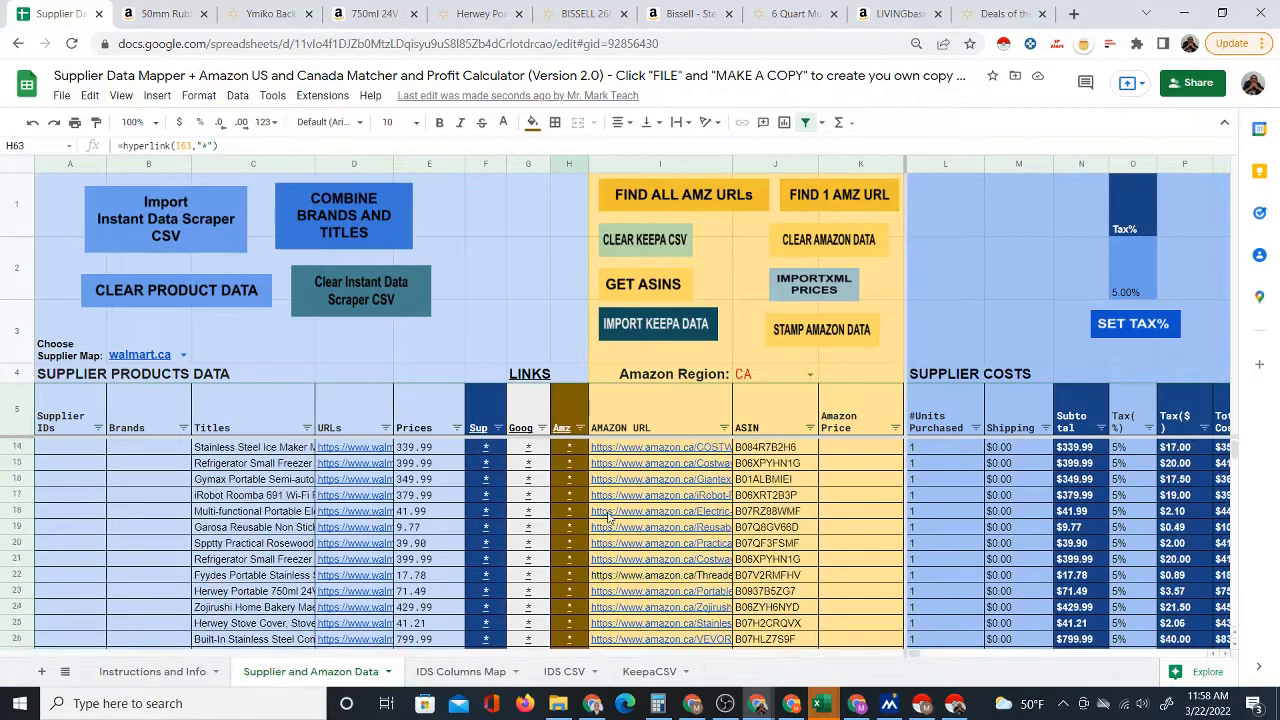
# - Open Walmart.ca's Deals page from the backflush disk page and look through the Deals of the Week offers and departments
pyautogui.click(255, 12)
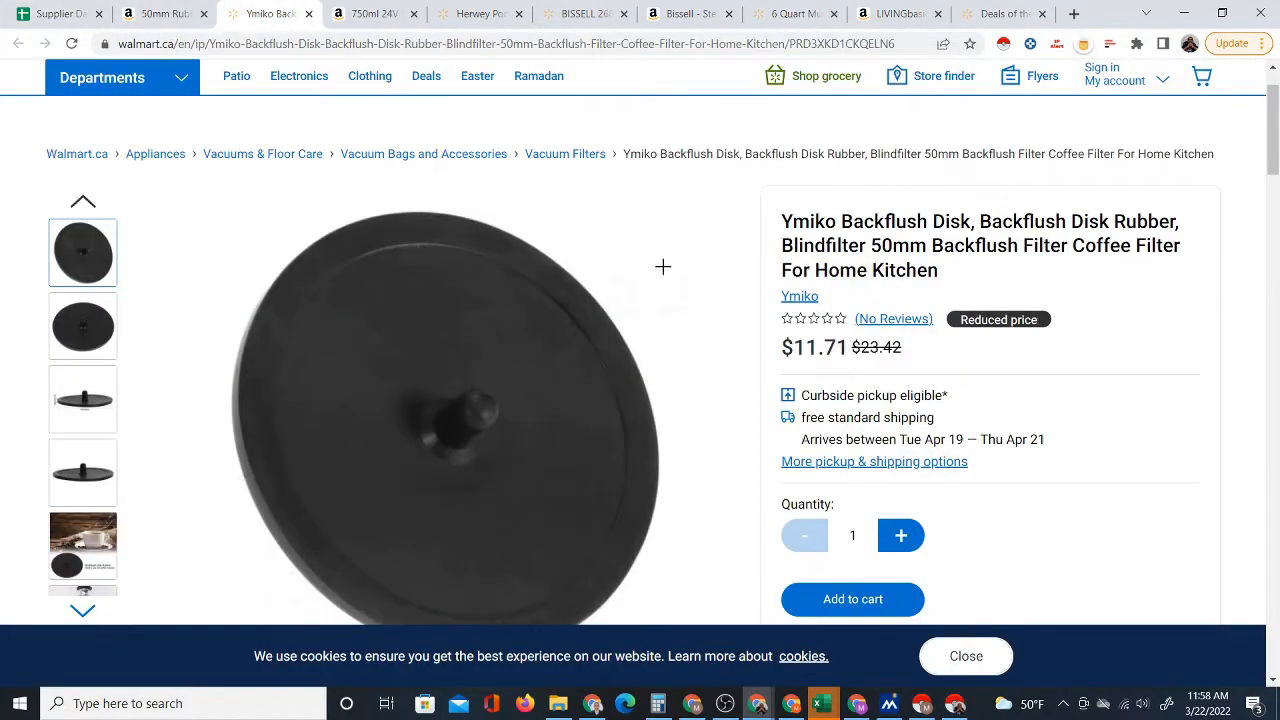
pyautogui.scroll(1, 662, 266)
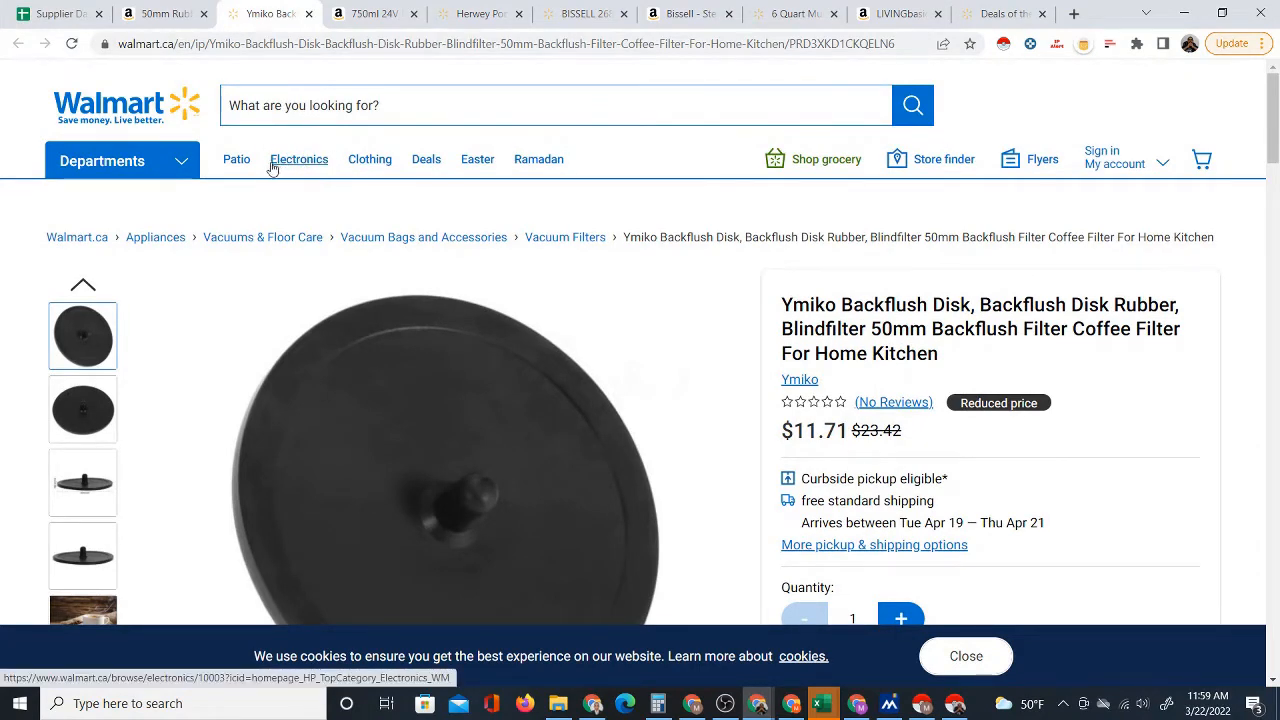
pyautogui.click(418, 166)
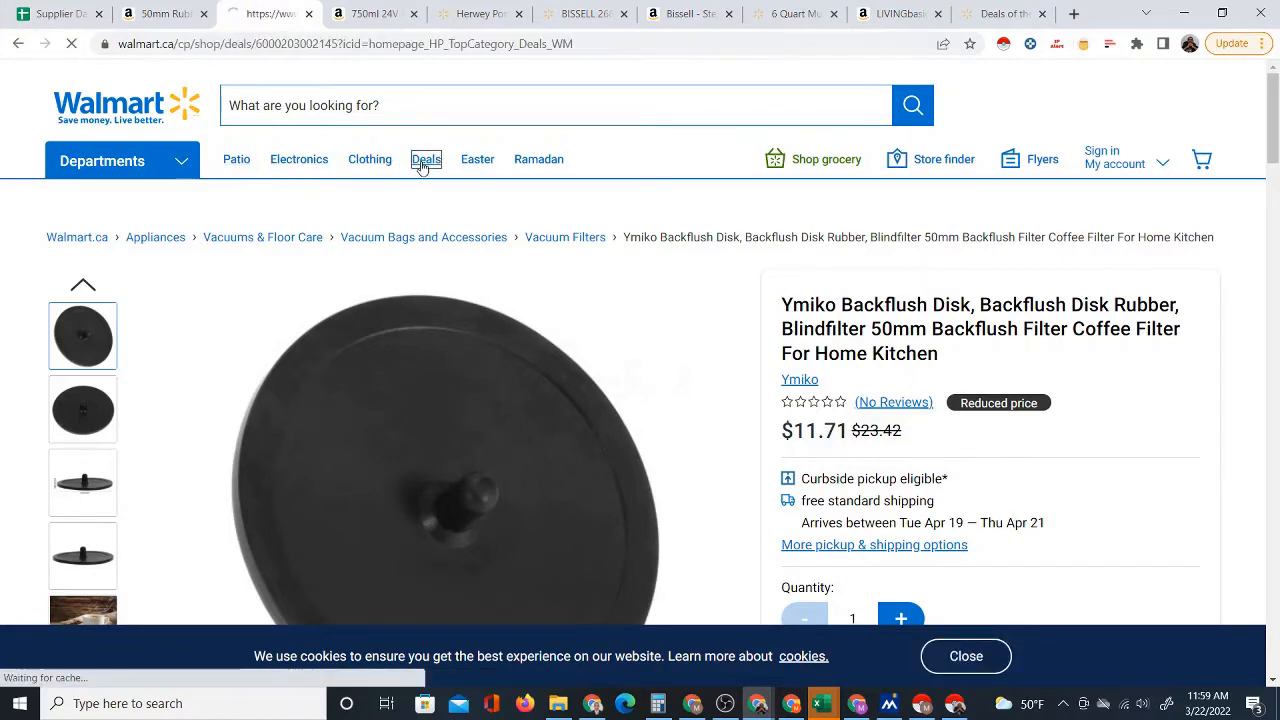
pyautogui.scroll(-3, 491, 454)
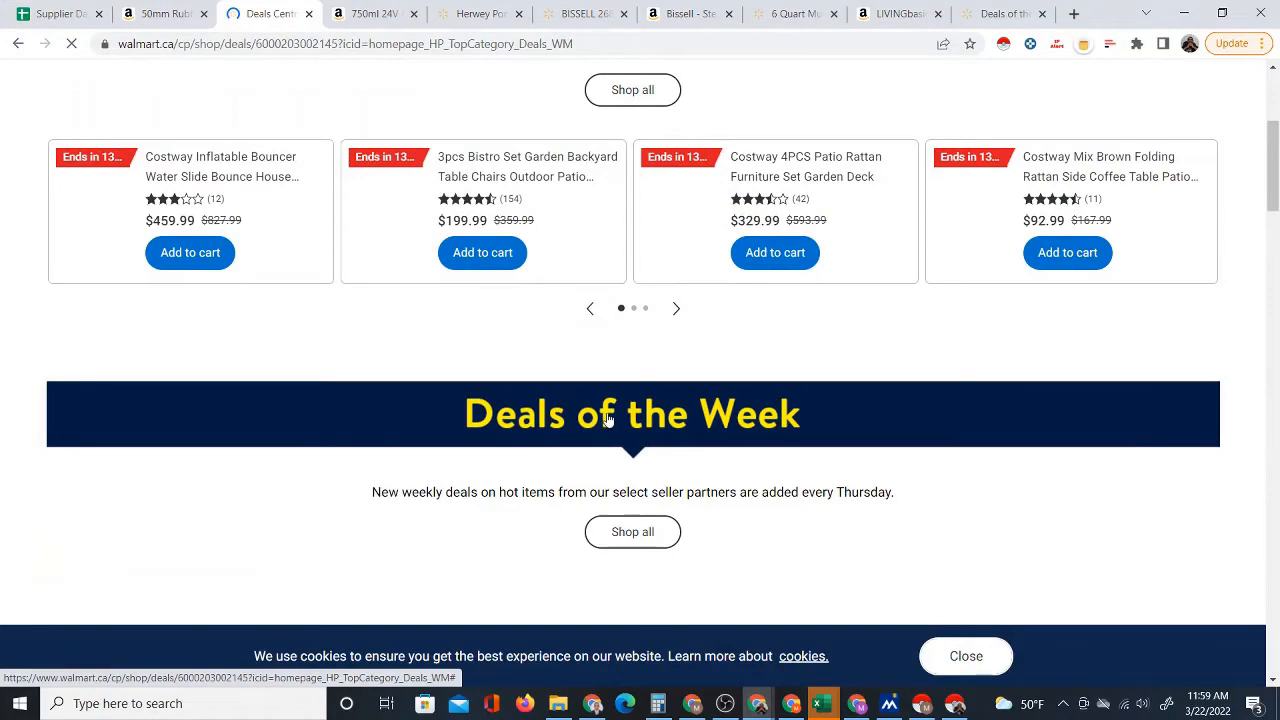
pyautogui.scroll(-3, 607, 420)
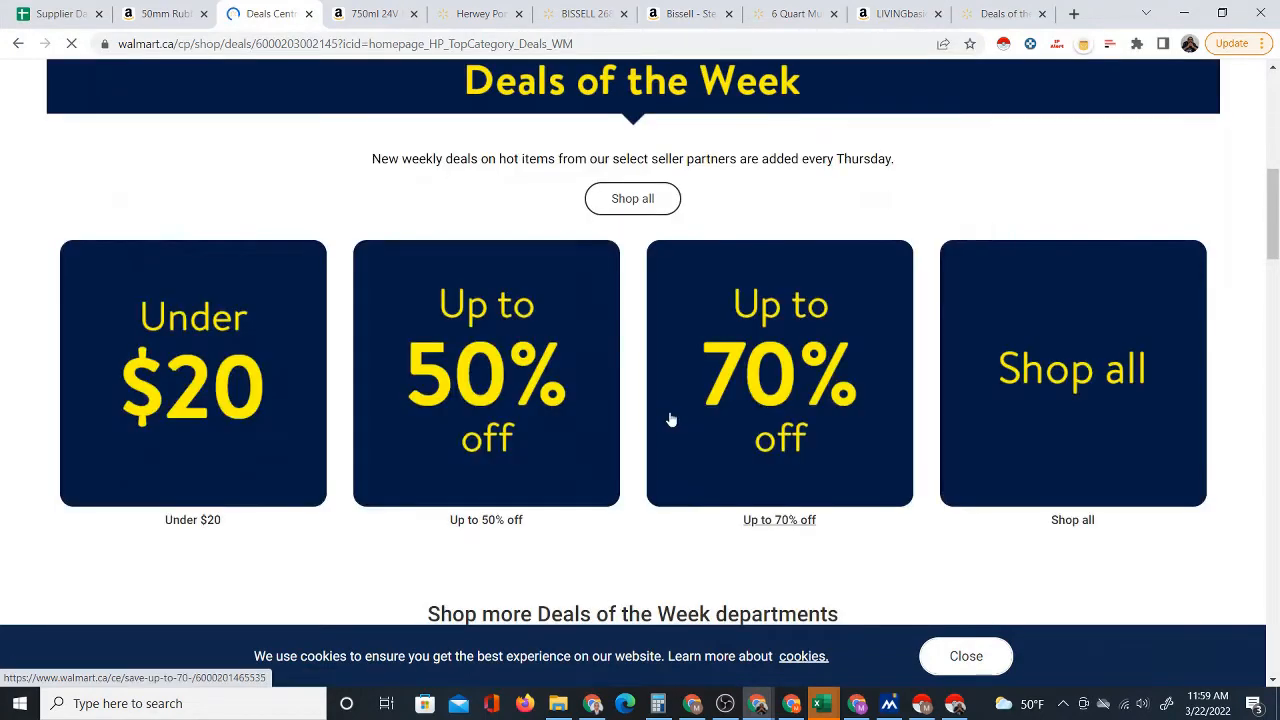
pyautogui.scroll(-5, 671, 418)
pyautogui.scroll(-1, 671, 418)
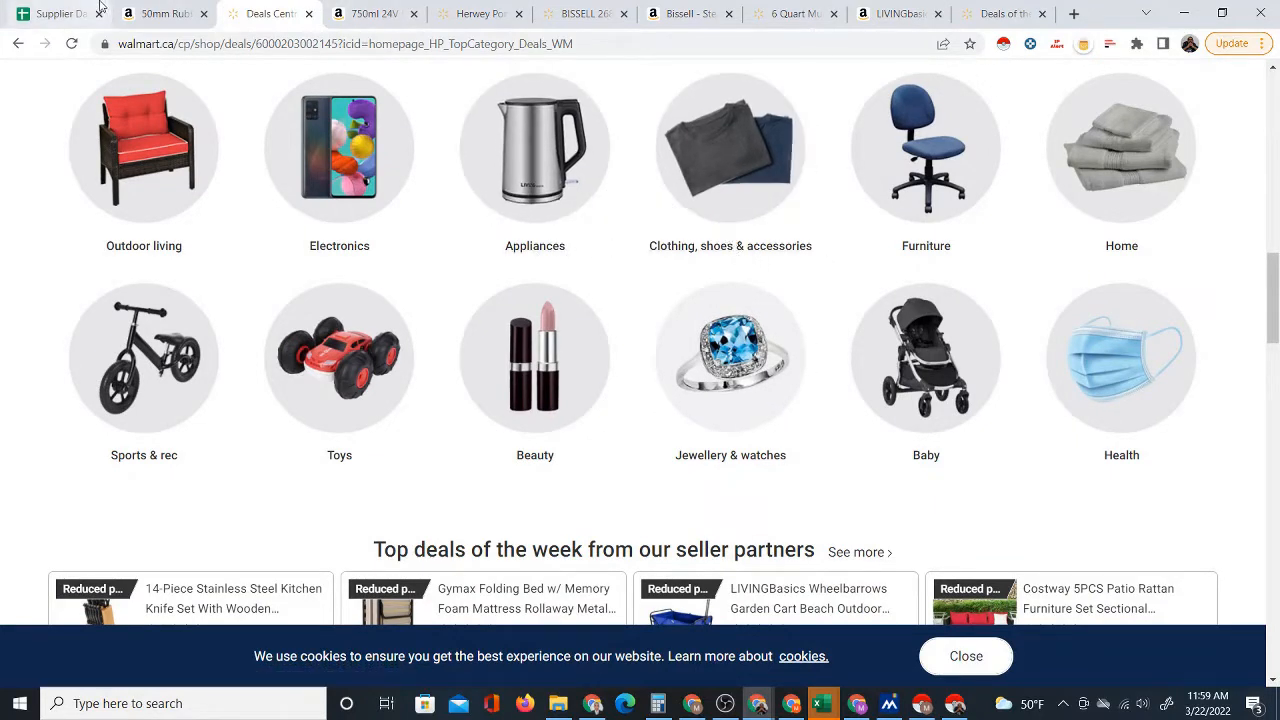
# - Return to the spreadsheet, check the empty Amazon Price column down to the last product, and run the IMPORTXML PRICES script
pyautogui.click(62, 14)
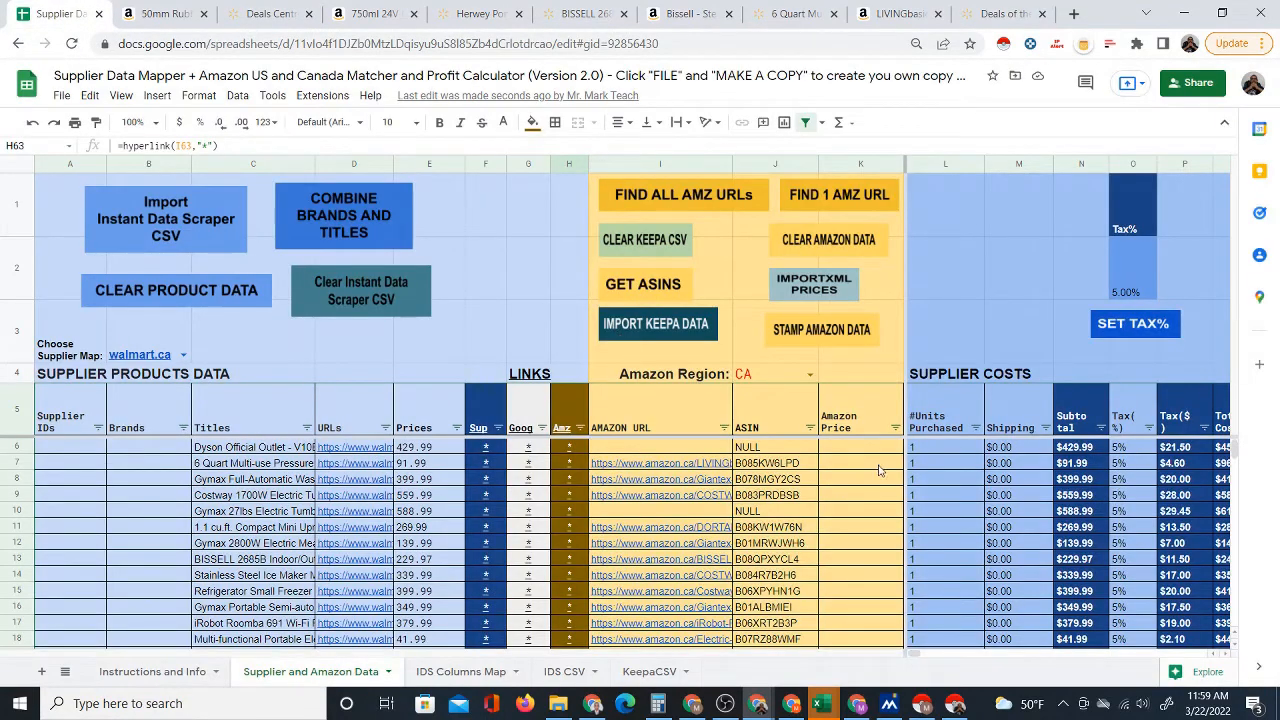
pyautogui.moveTo(878, 470); pyautogui.dragTo(874, 590)
pyautogui.scroll(-6, 874, 590)
pyautogui.scroll(-13, 868, 575)
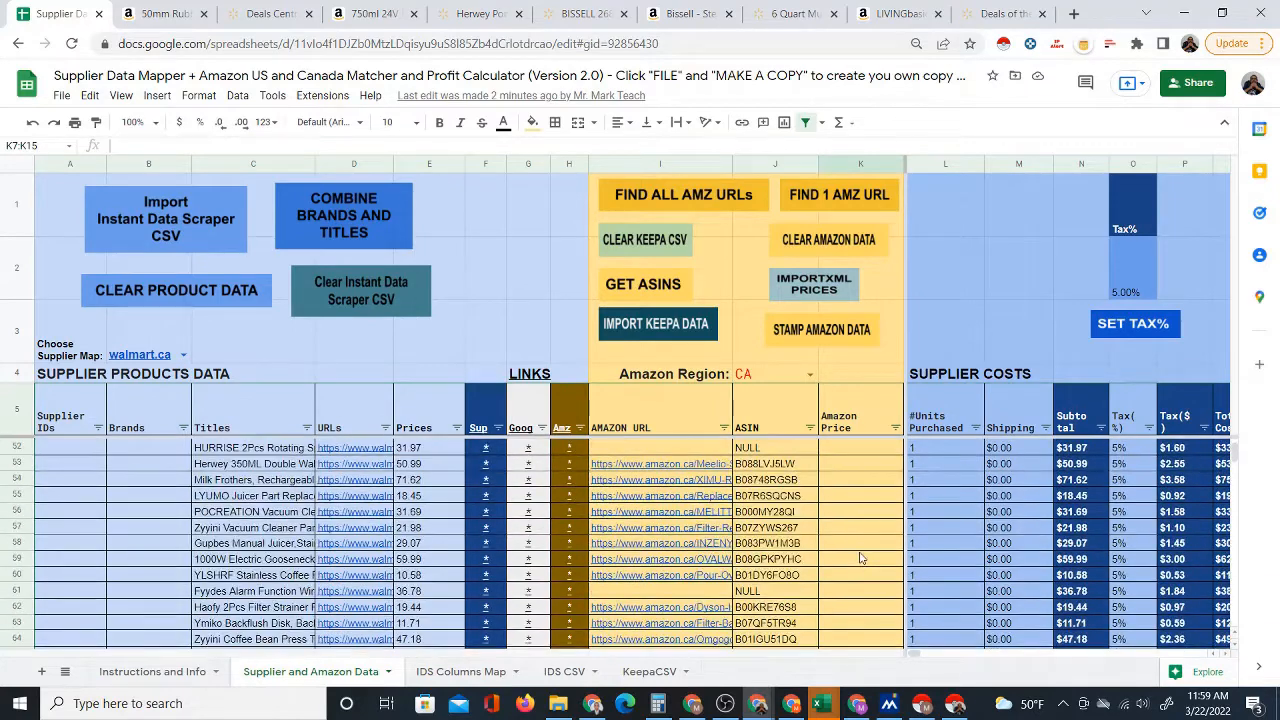
pyautogui.scroll(3, 860, 558)
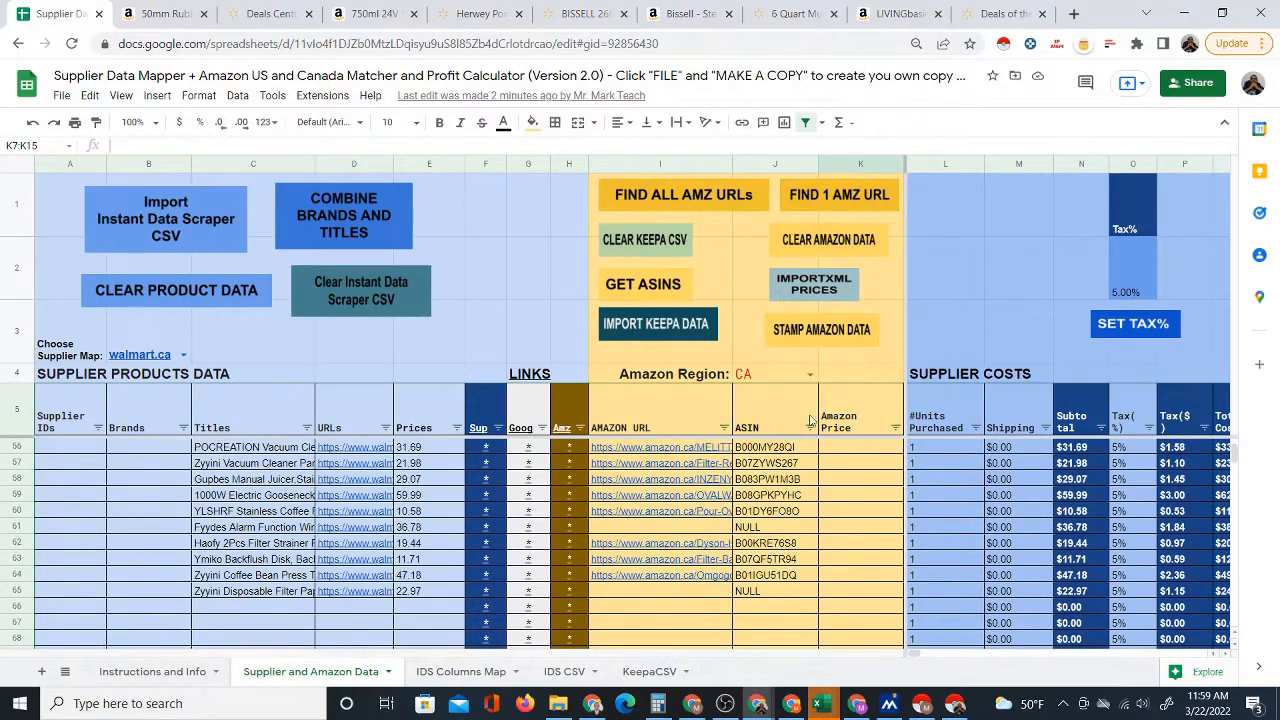
pyautogui.scroll(6, 800, 303)
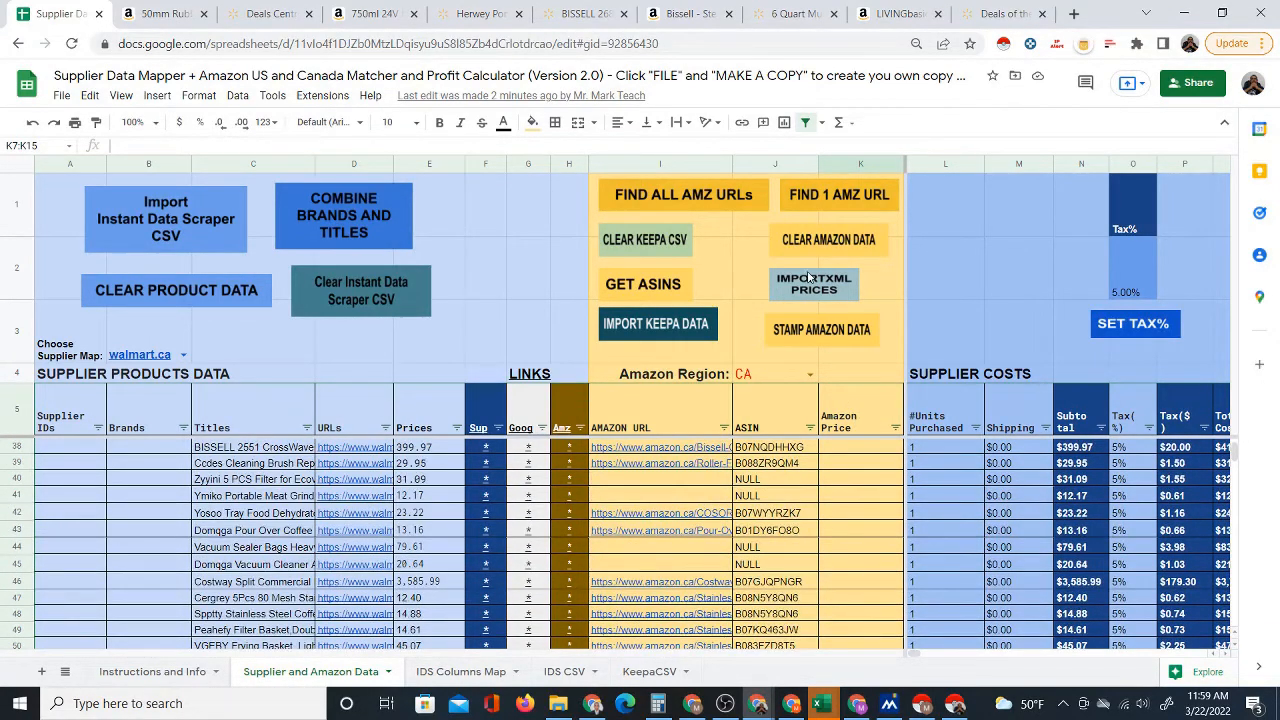
pyautogui.click(810, 278)
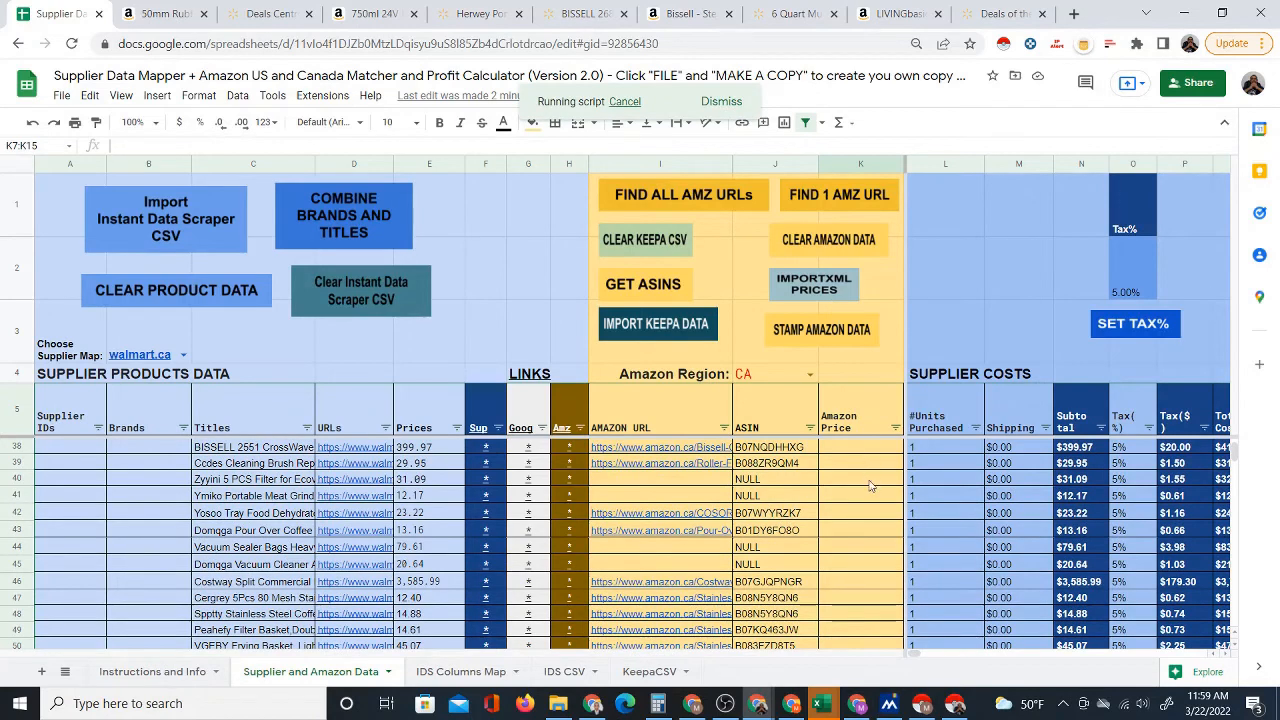
# - Examine the Amazon cost, fees and profit columns, the Amazon Region setting and the Amazon Price cells around row 29
pyautogui.scroll(3, 870, 487)
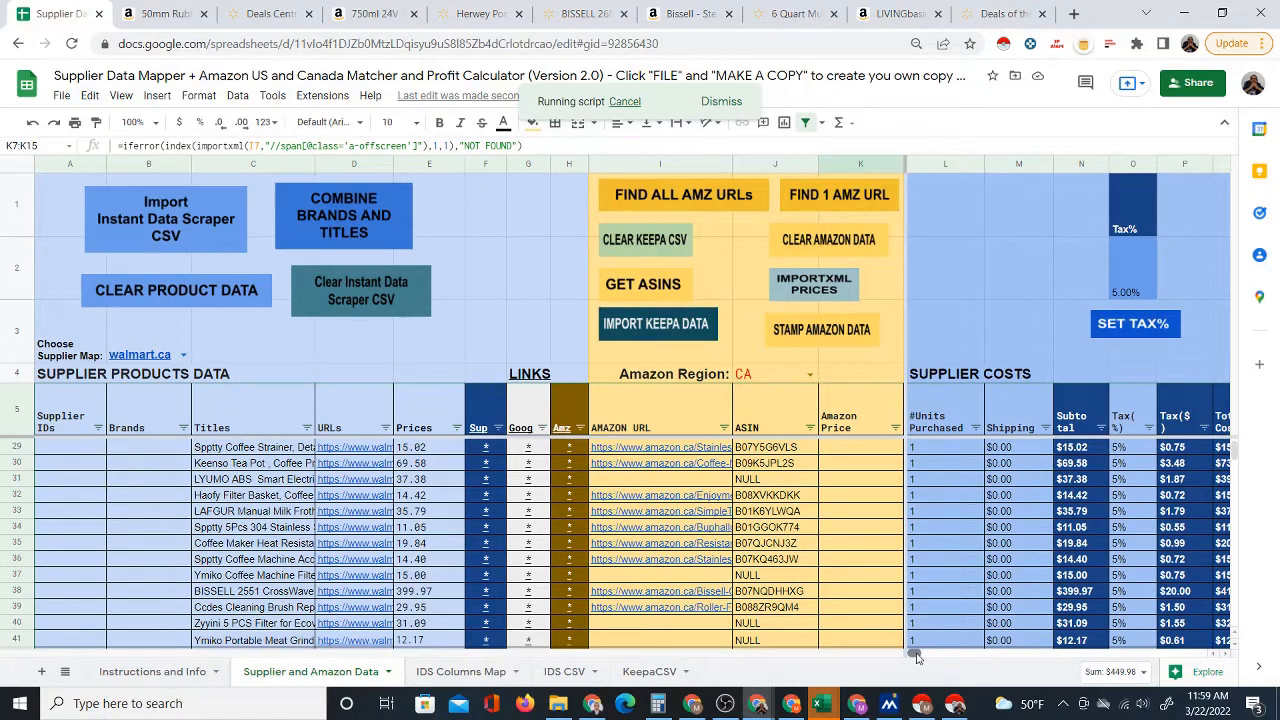
pyautogui.moveTo(924, 657)
pyautogui.mouseDown()
pyautogui.moveTo(945, 652)
pyautogui.moveTo(929, 652)
pyautogui.mouseUp()
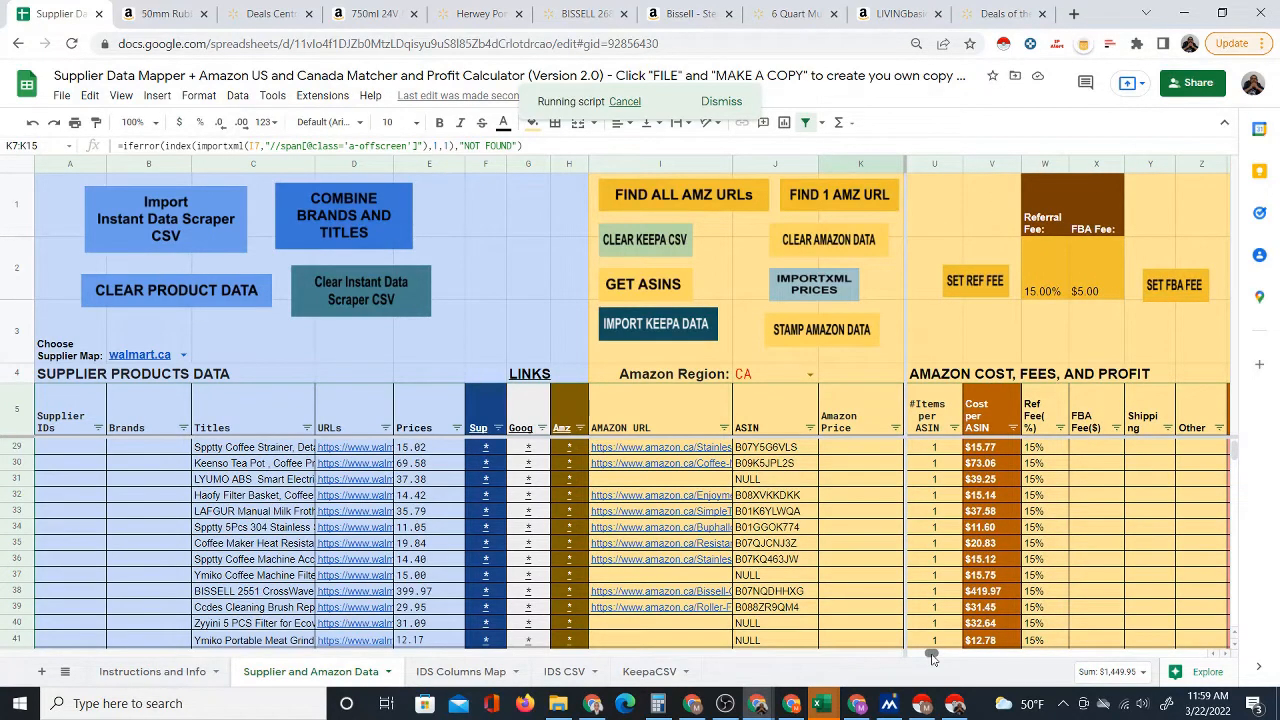
pyautogui.moveTo(931, 656); pyautogui.dragTo(913, 655)
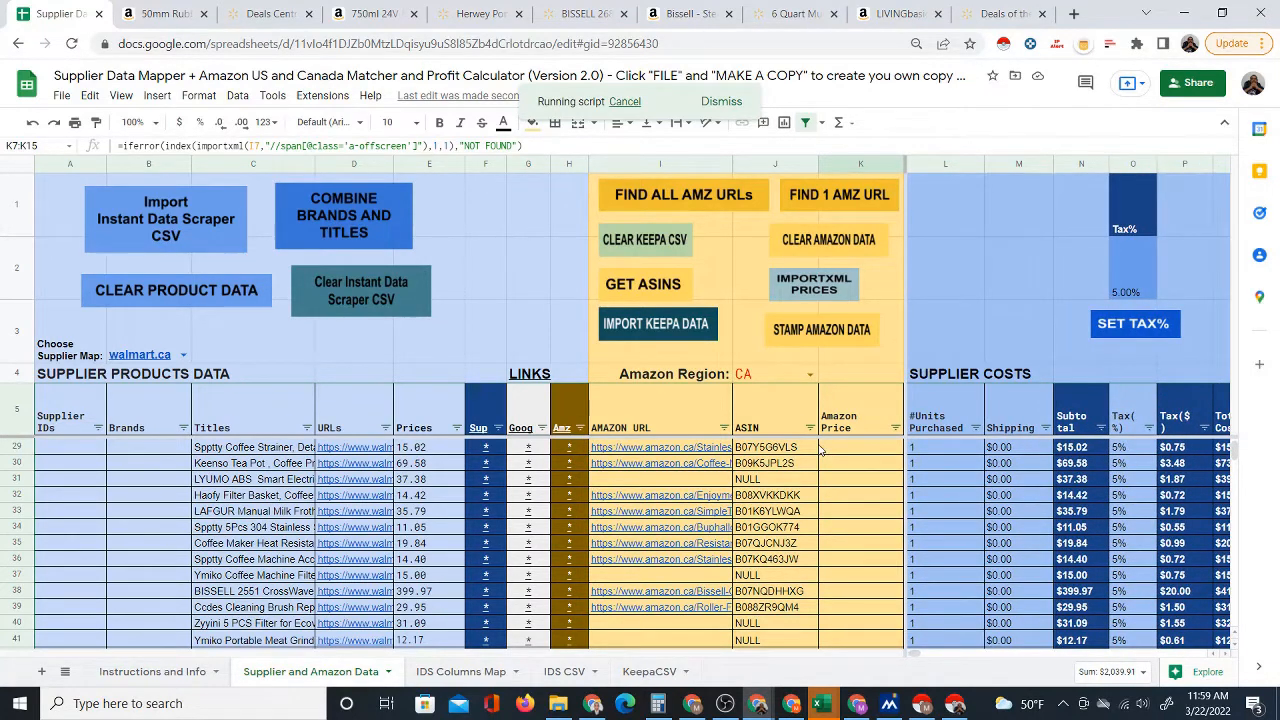
pyautogui.moveTo(663, 377); pyautogui.dragTo(769, 380)
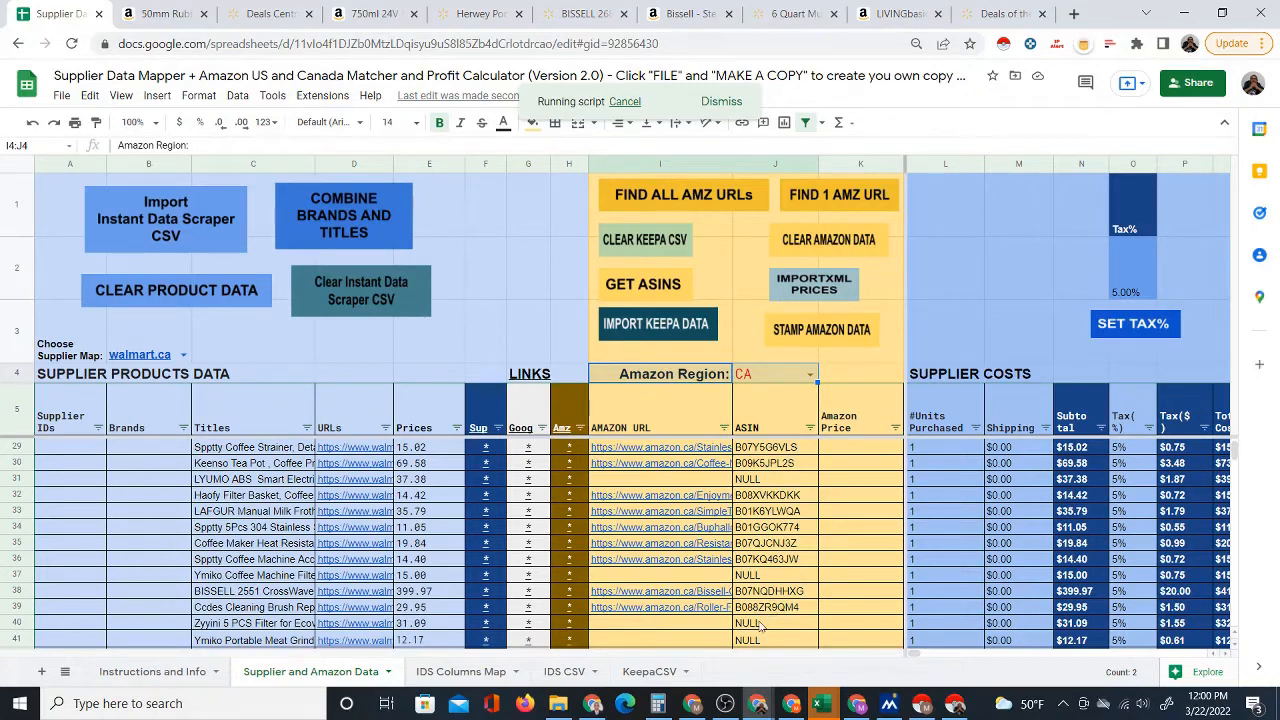
pyautogui.click(846, 453)
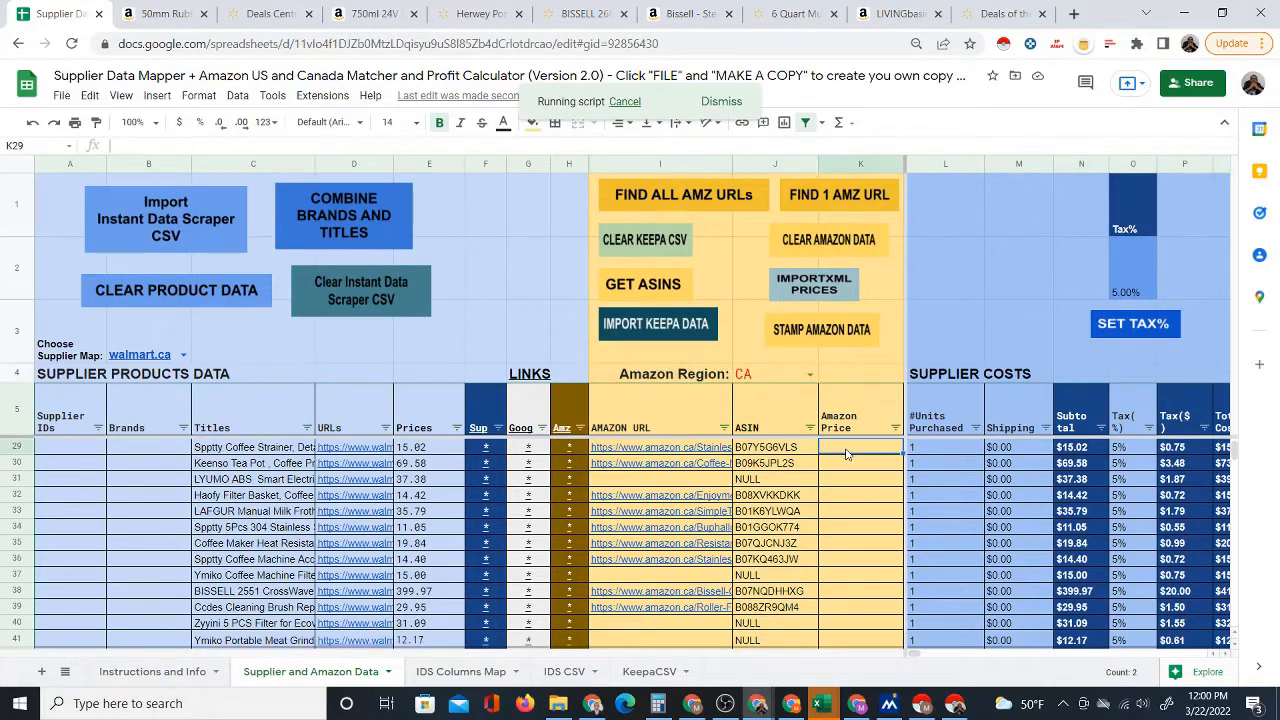
pyautogui.scroll(1, 884, 488)
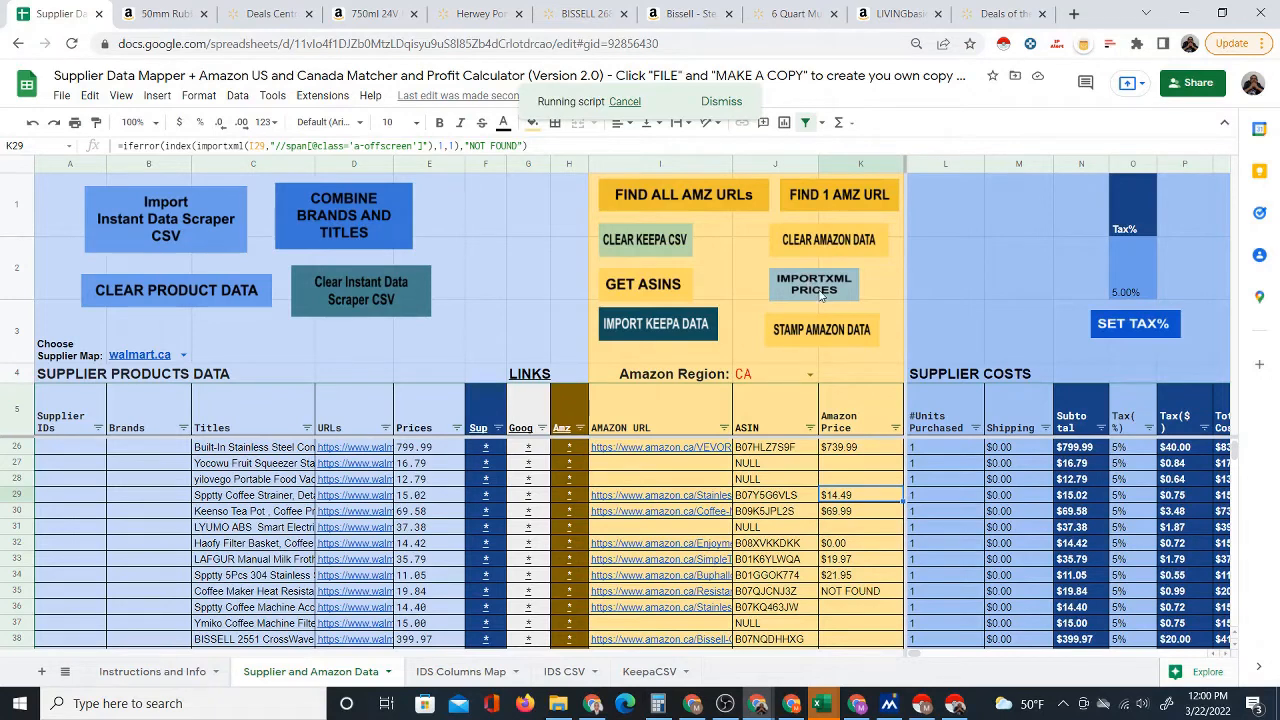
# - View the 750ml 24V portable car kettle's Amazon page and examine its price and FBA profit breakdown
pyautogui.click(372, 13)
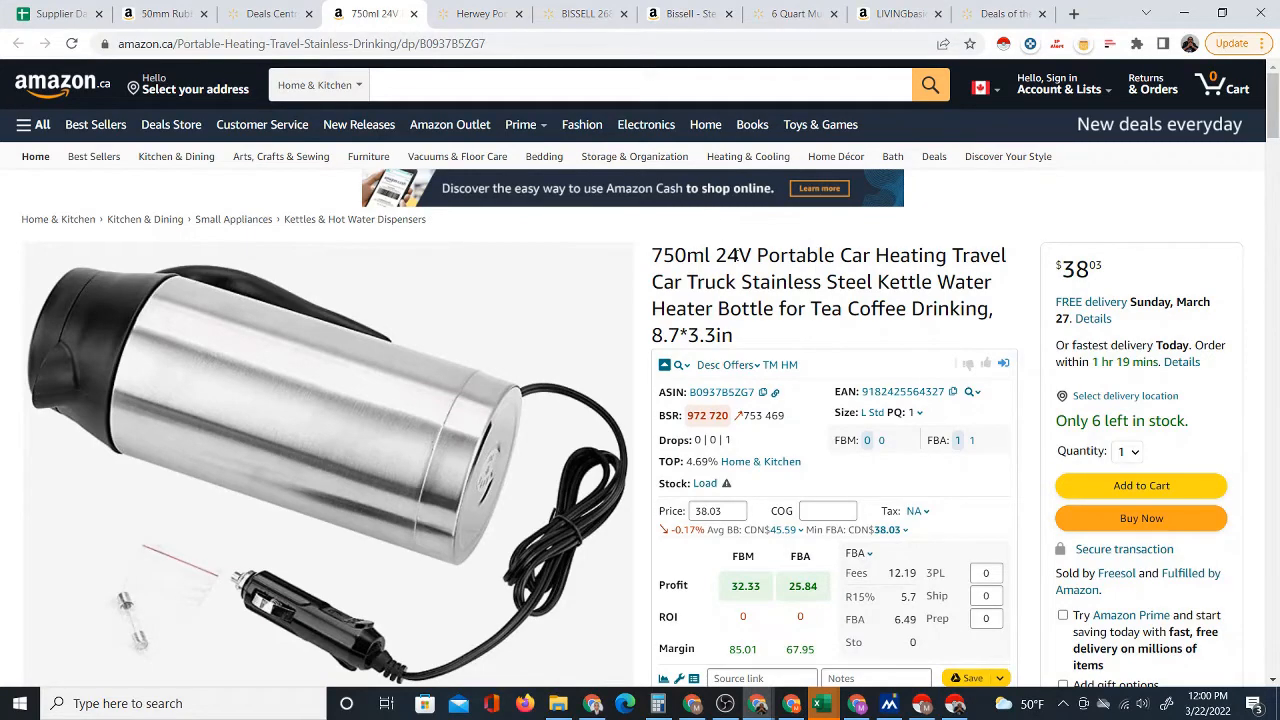
pyautogui.moveTo(690, 592)
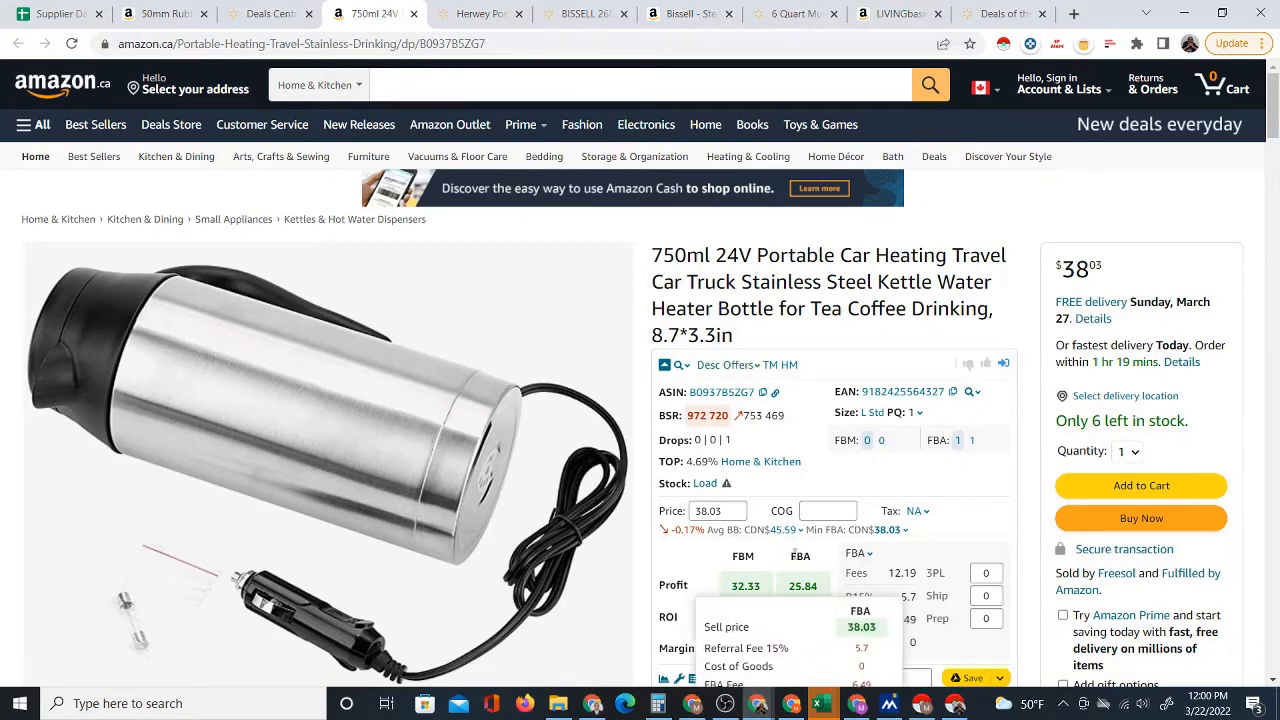
pyautogui.scroll(-2, 687, 437)
pyautogui.scroll(2, 687, 437)
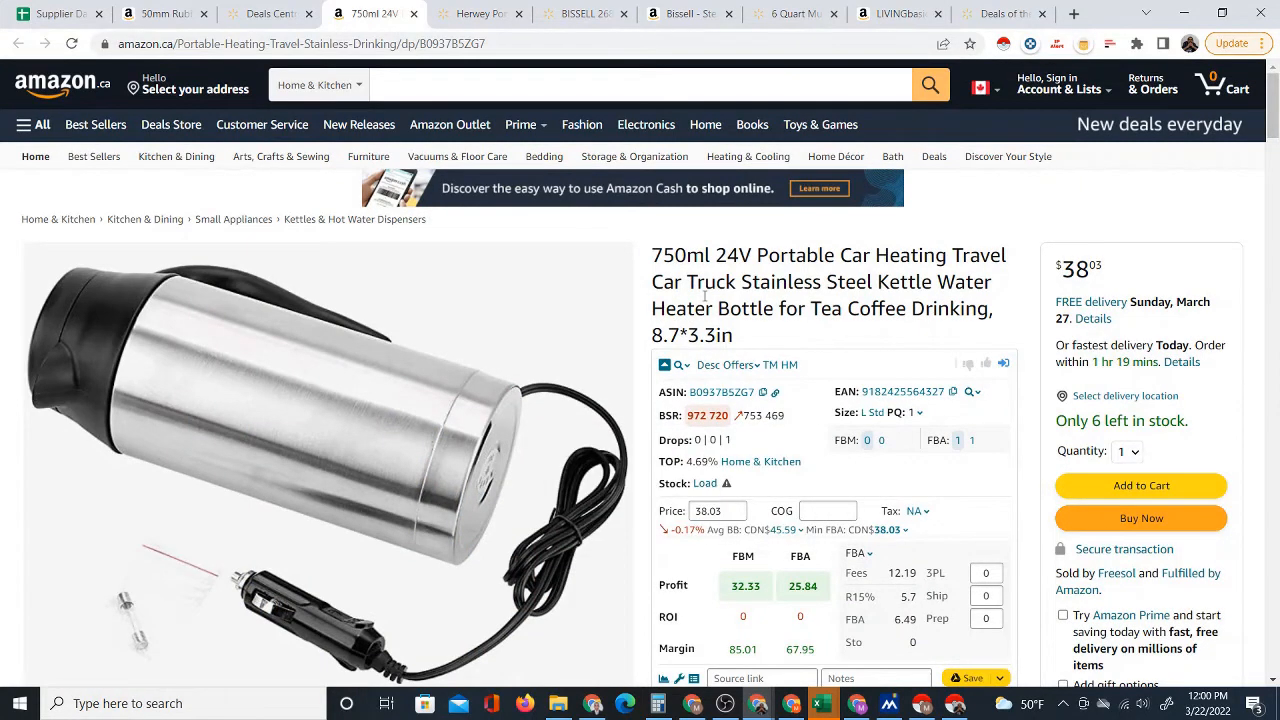
# - Return to the spreadsheet and review the imported Amazon prices from row 29 down to about row 46
pyautogui.click(60, 14)
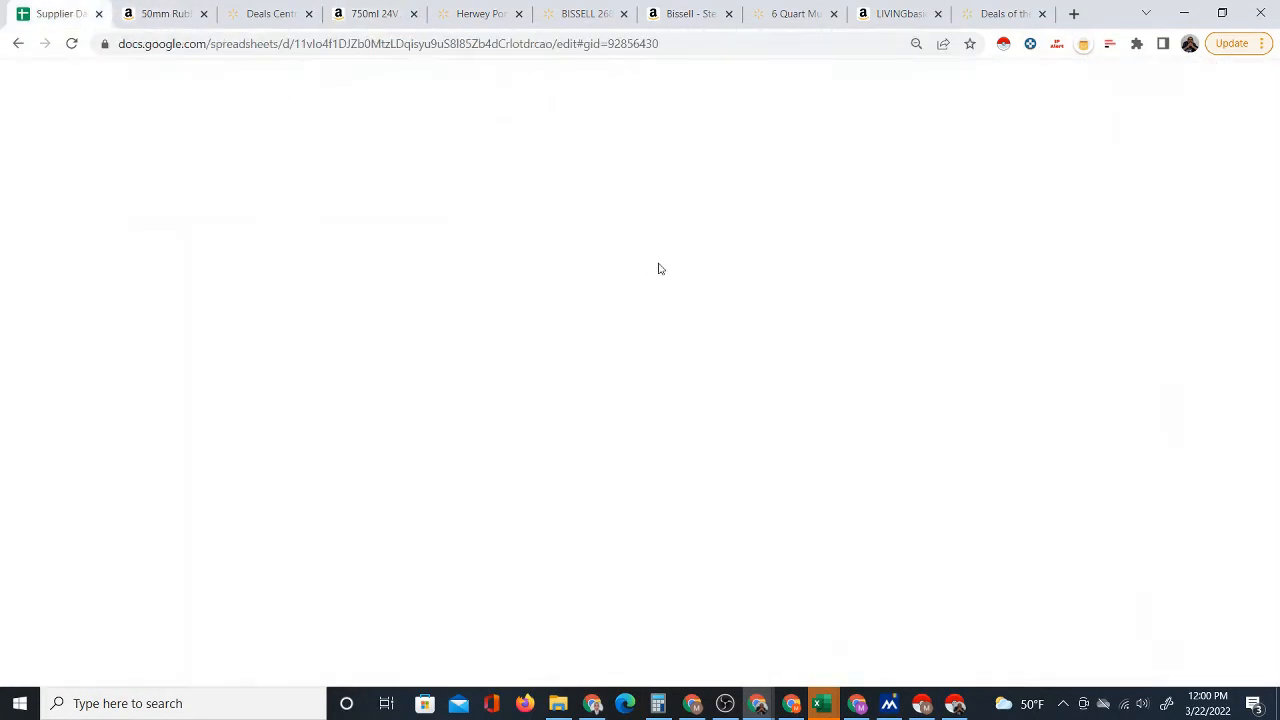
pyautogui.scroll(-1, 840, 572)
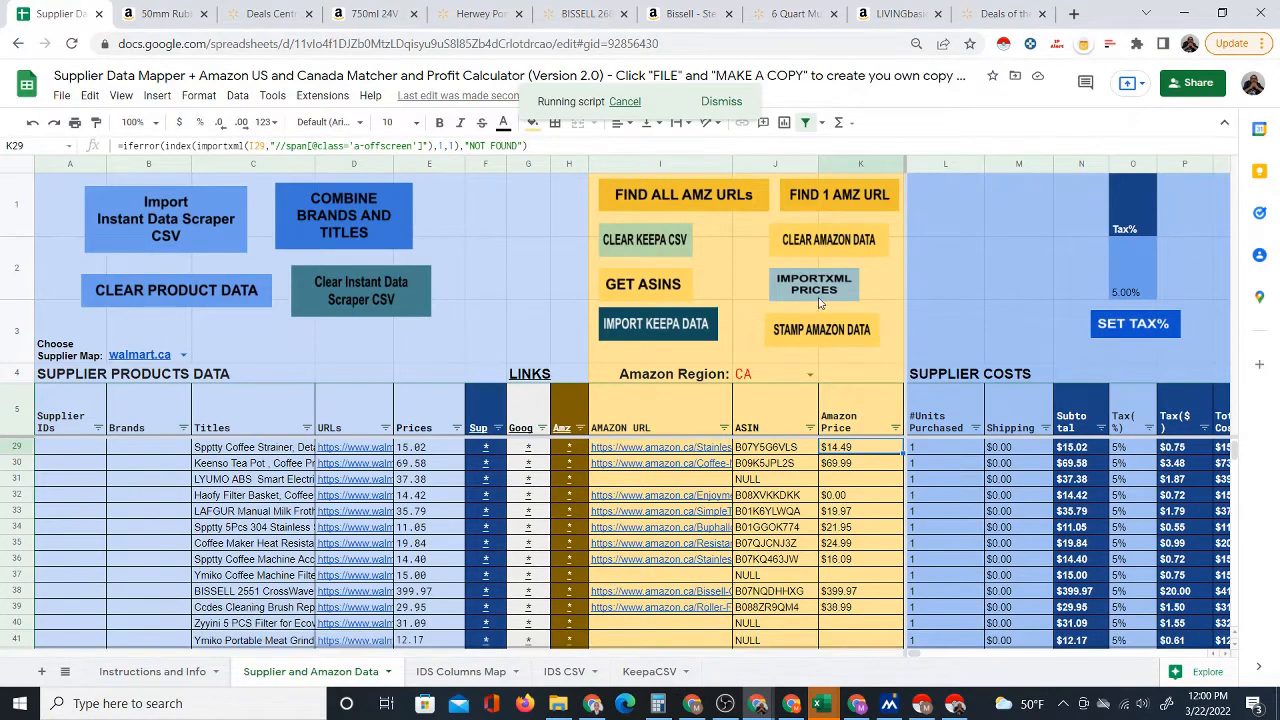
pyautogui.scroll(-1, 870, 606)
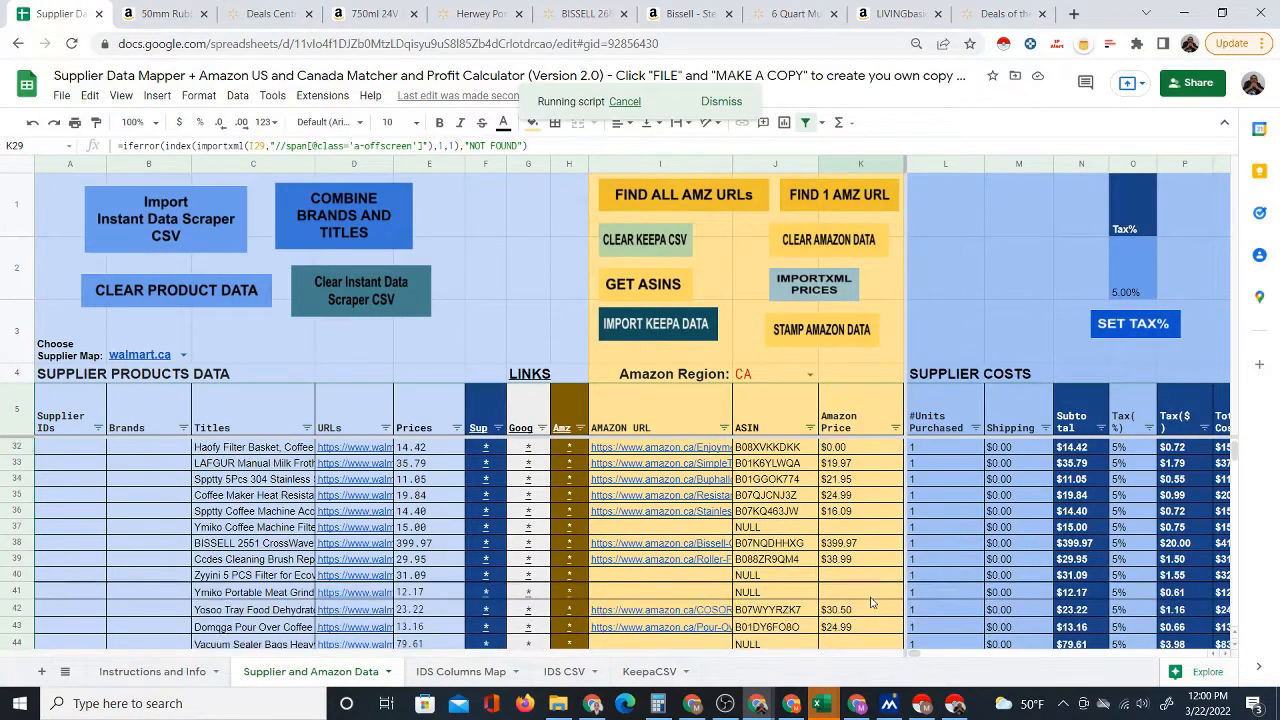
pyautogui.scroll(-1, 855, 511)
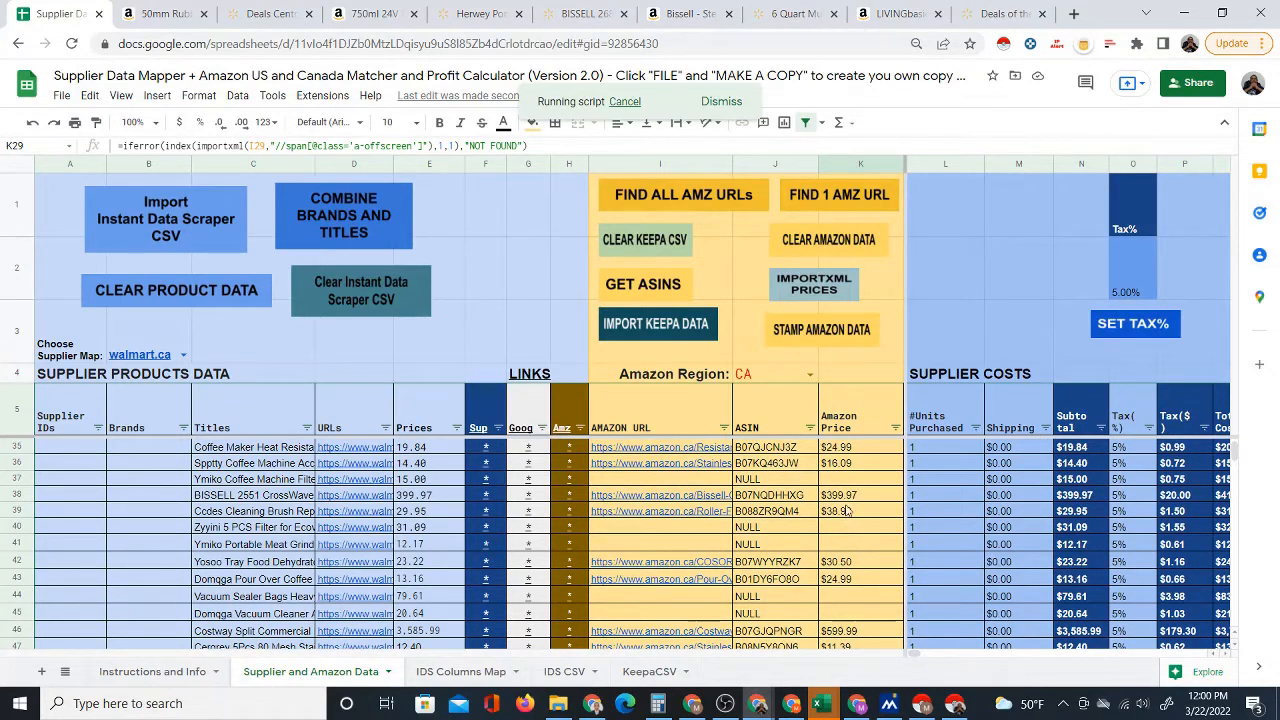
# - Review the imported Amazon prices down to the last product in row 65, then return to row 29
pyautogui.scroll(-2, 860, 497)
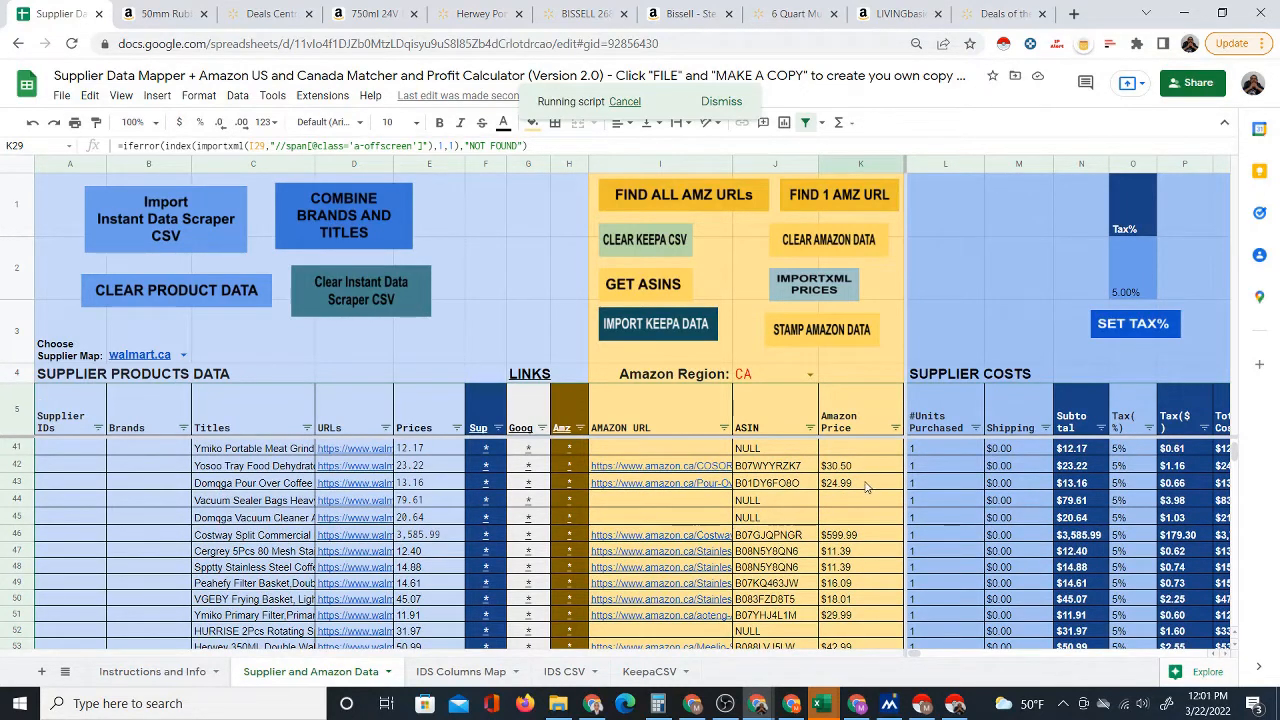
pyautogui.scroll(-2, 866, 500)
pyautogui.scroll(-2, 866, 512)
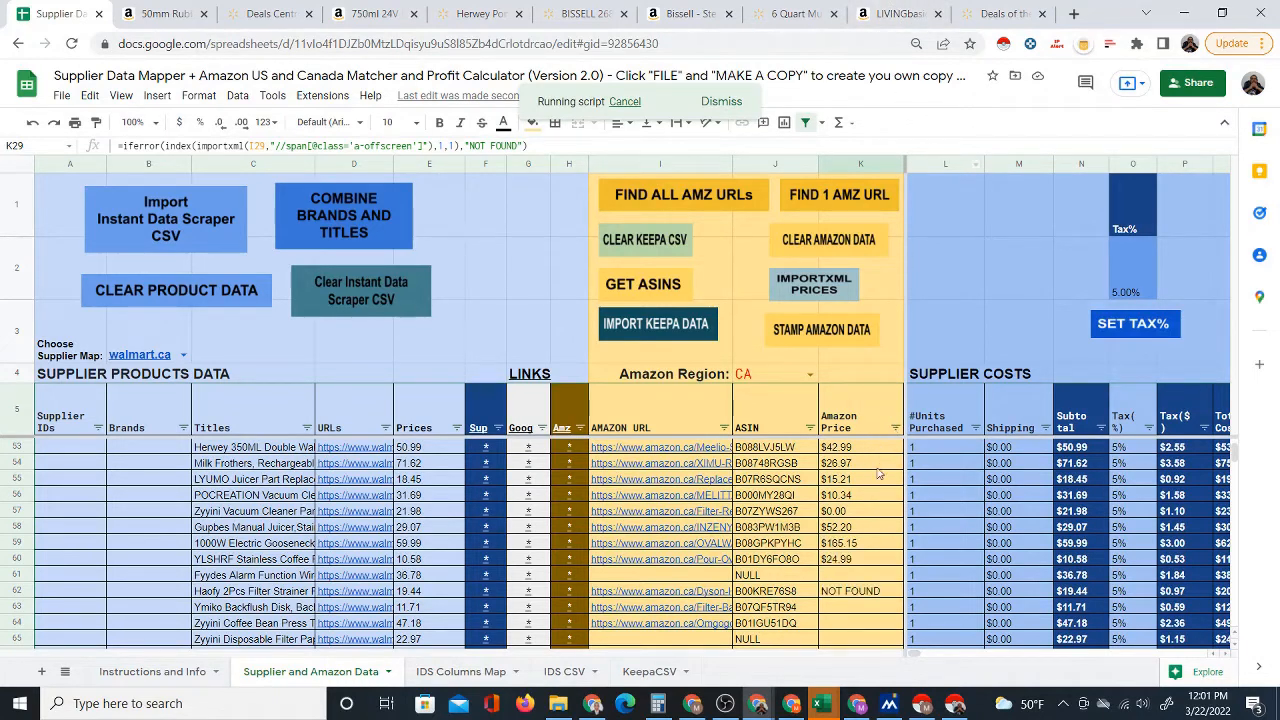
pyautogui.scroll(-1, 868, 496)
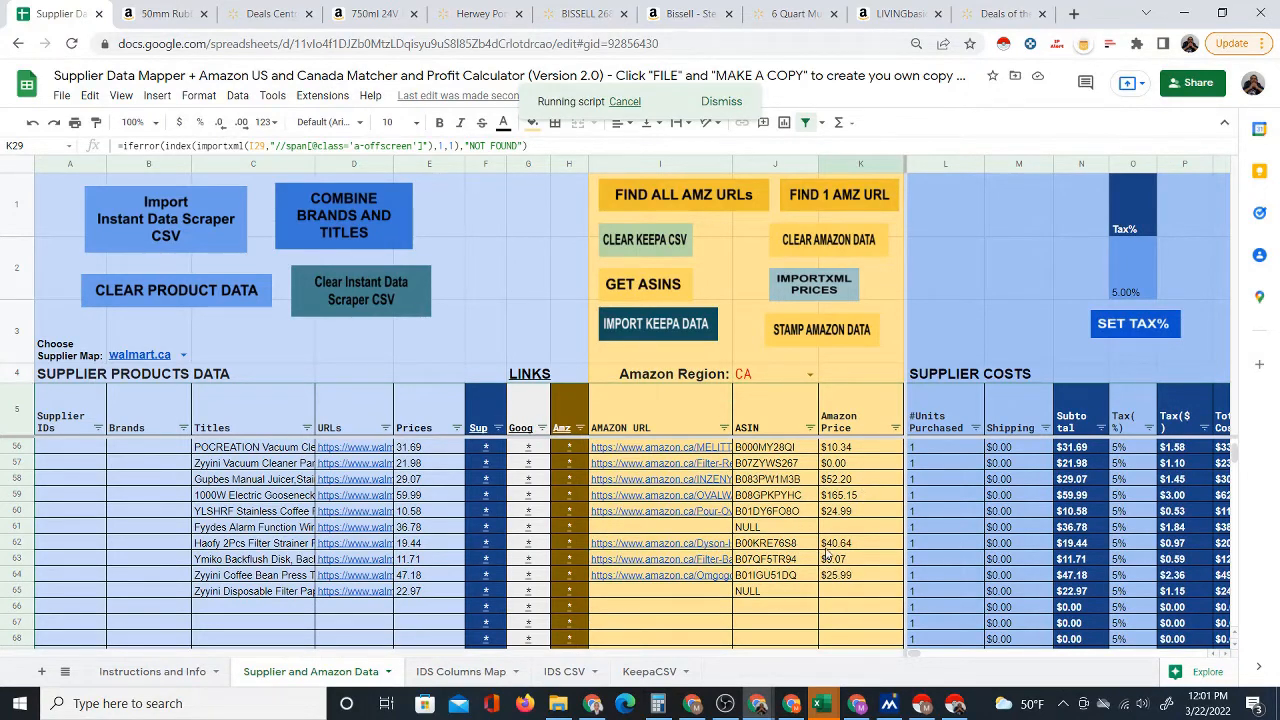
pyautogui.scroll(6, 850, 520)
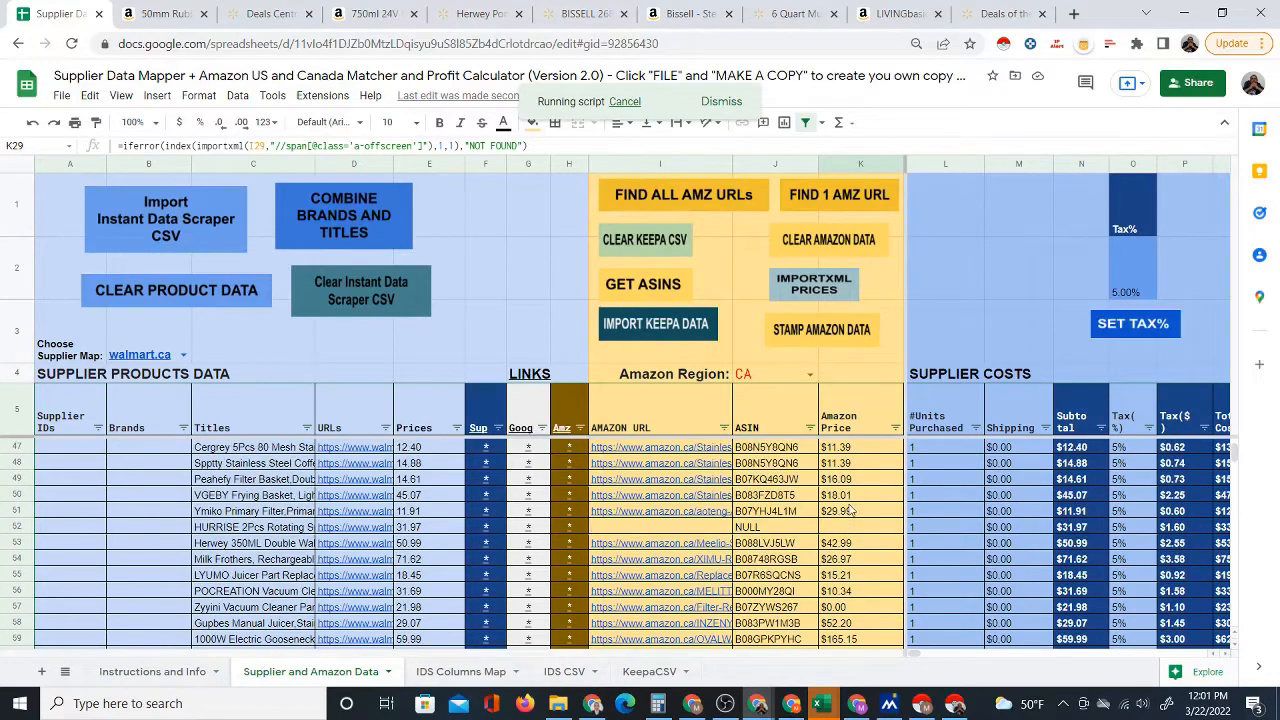
pyautogui.scroll(3, 840, 500)
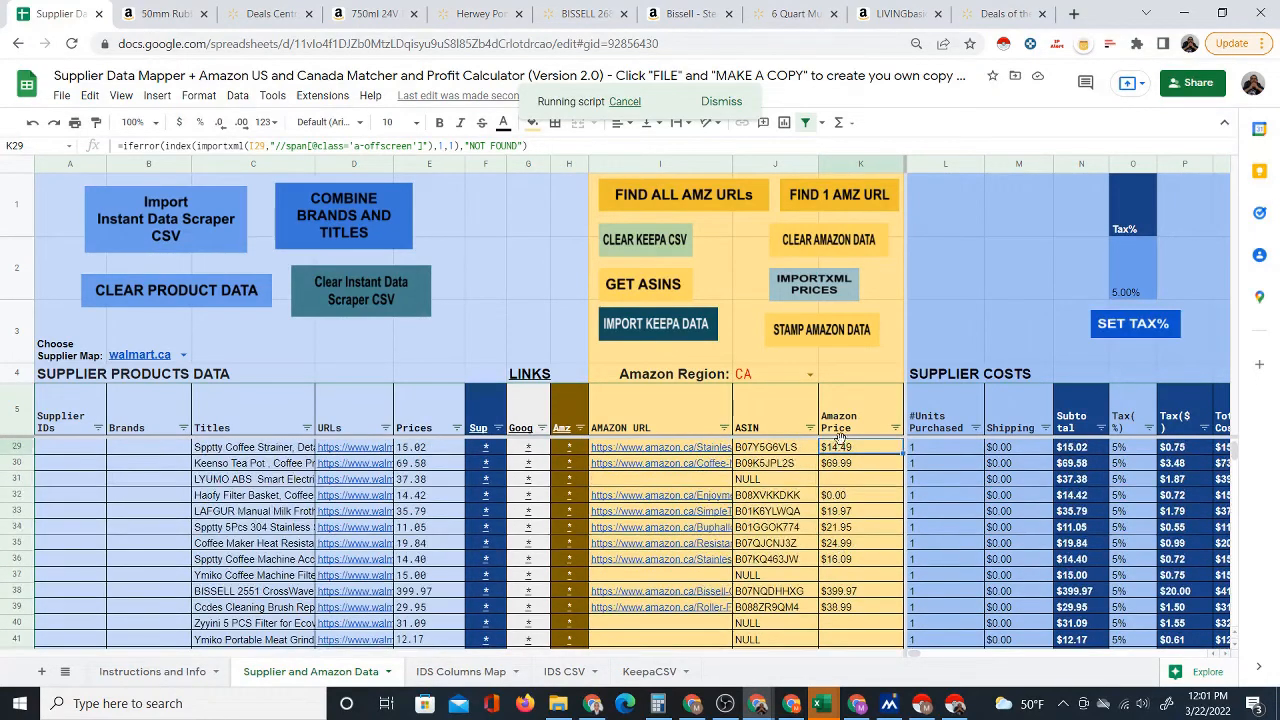
# - Examine the estimated profit and ROI columns from row 29 down, along with the referral and FBA fee columns at row 39
pyautogui.moveTo(913, 653); pyautogui.dragTo(944, 651)
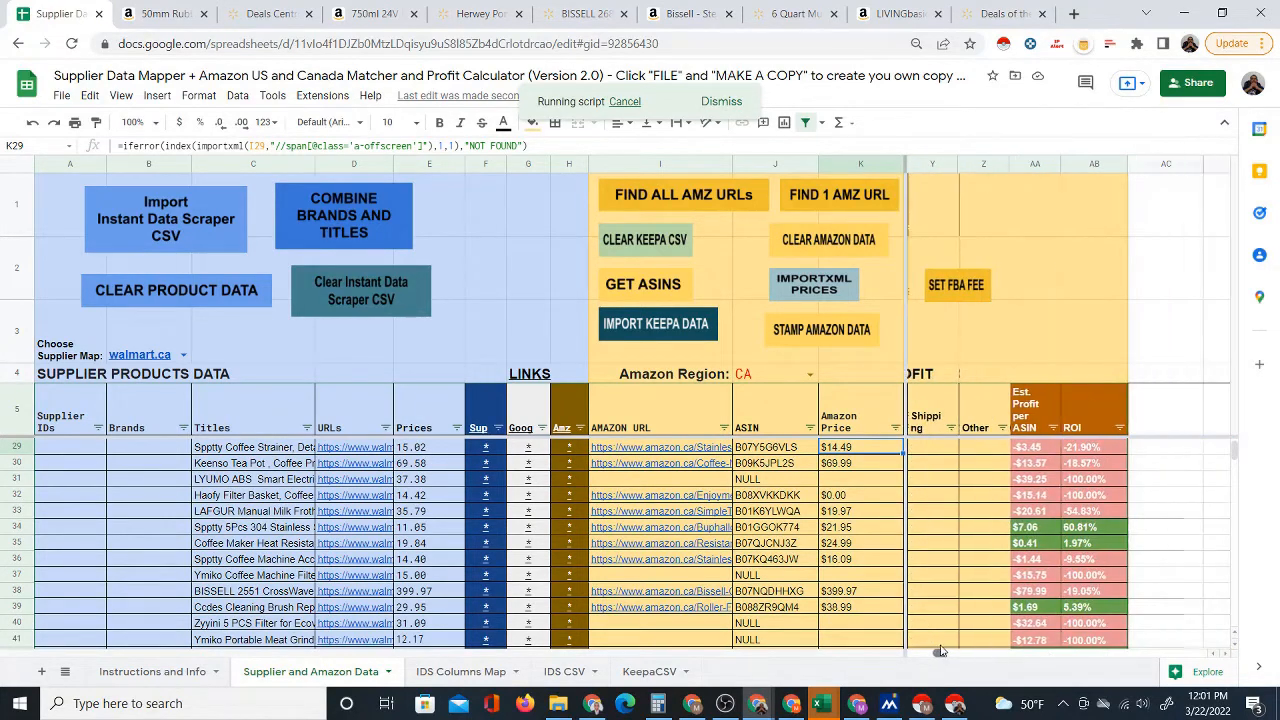
pyautogui.scroll(-1, 1020, 553)
pyautogui.scroll(-2, 1038, 543)
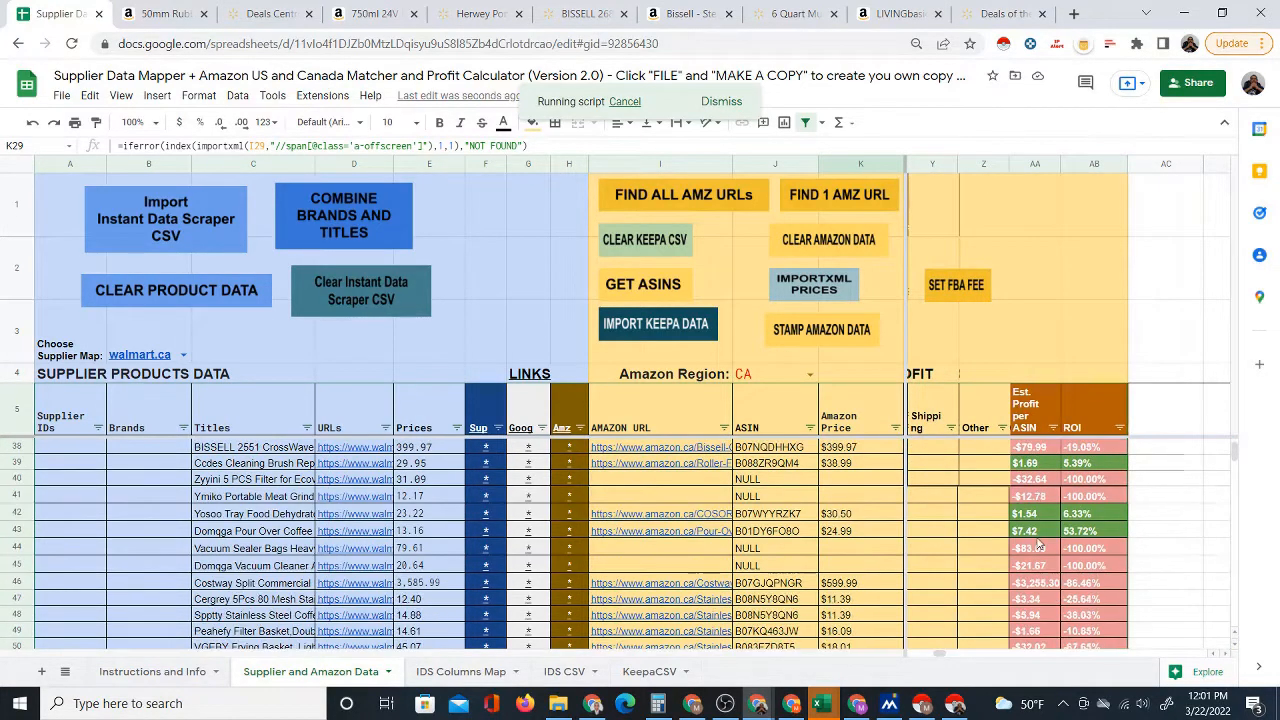
pyautogui.click(1213, 656)
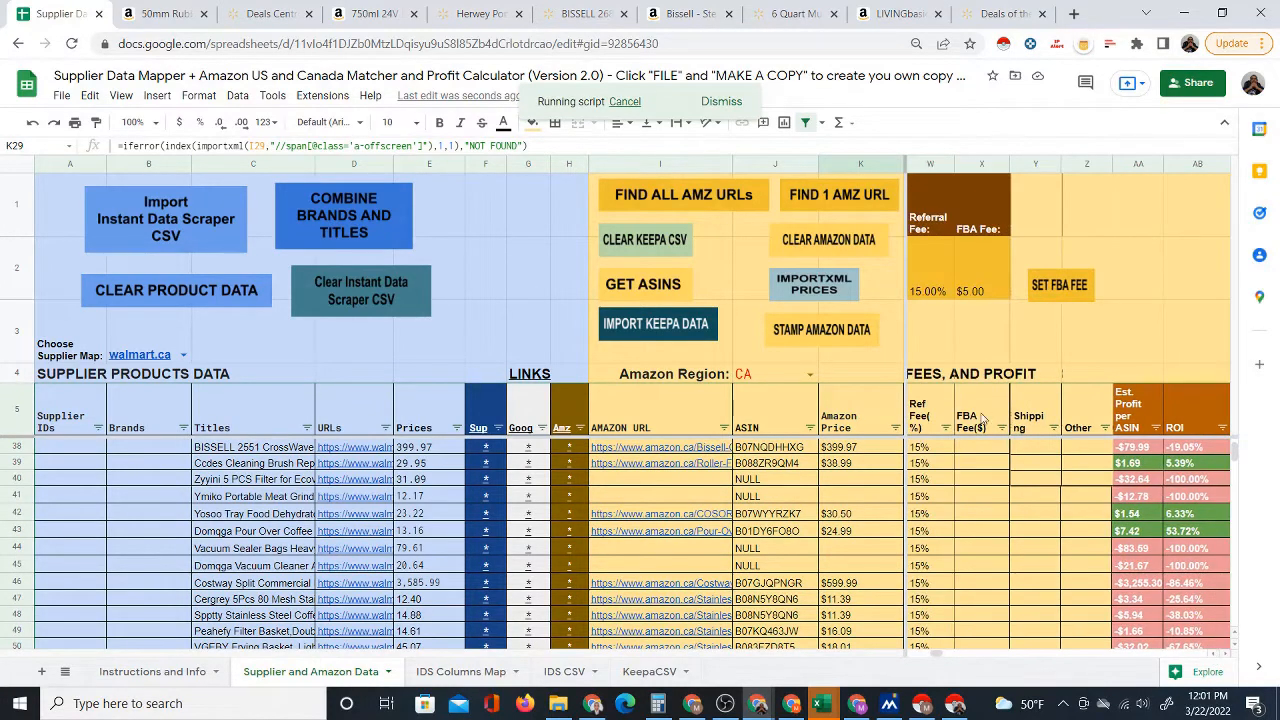
pyautogui.click(985, 465)
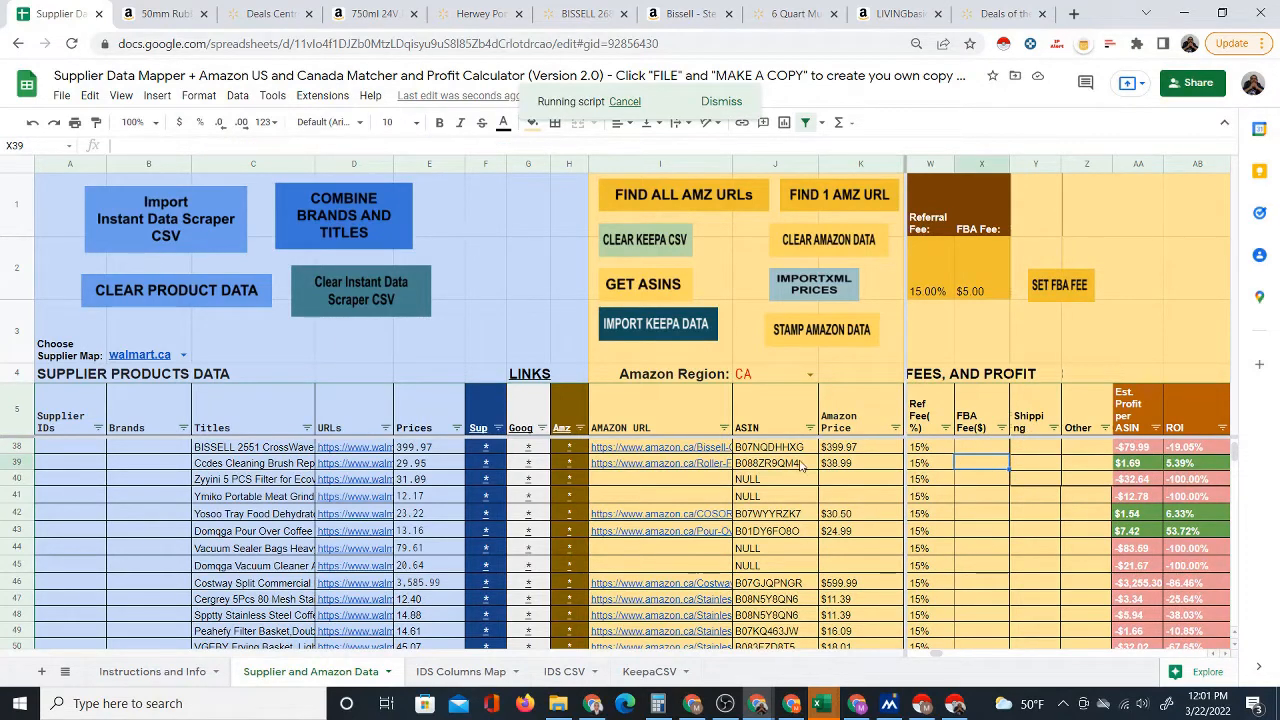
# - Preview the Walmart and Amazon links of the cleaning brush product in row 39 to compare the two listings
pyautogui.click(568, 466)
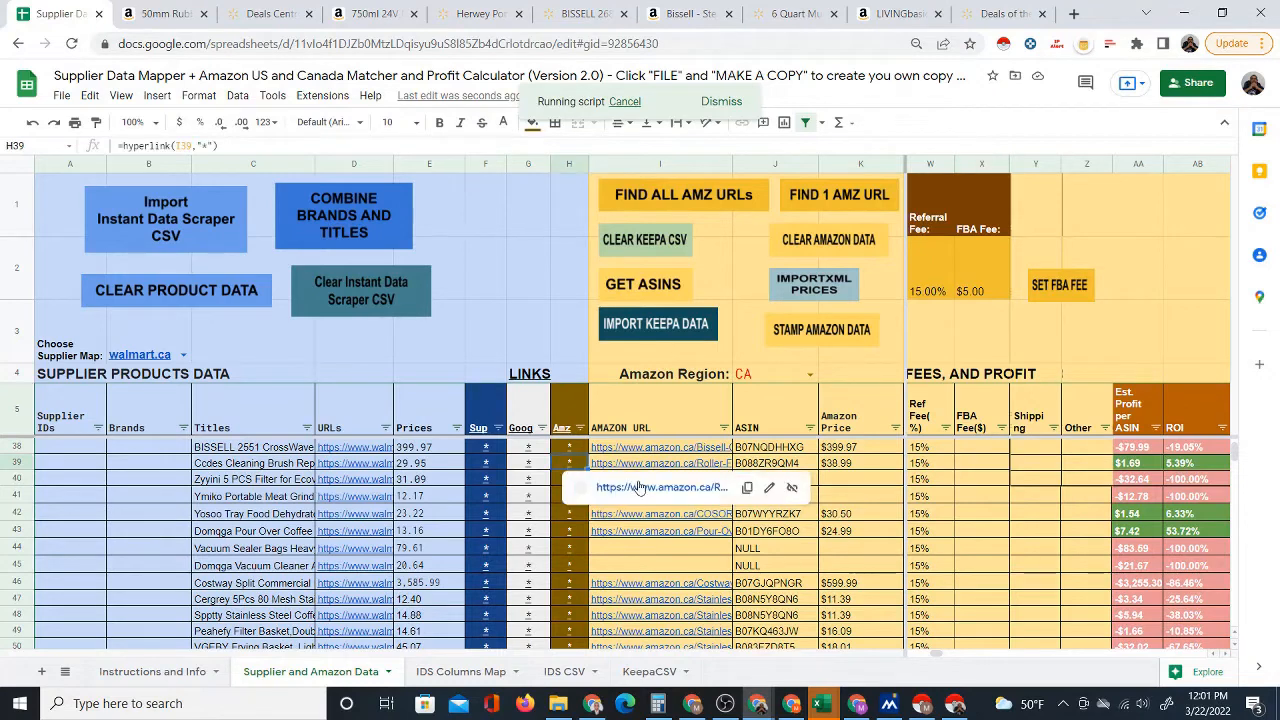
pyautogui.click(498, 465)
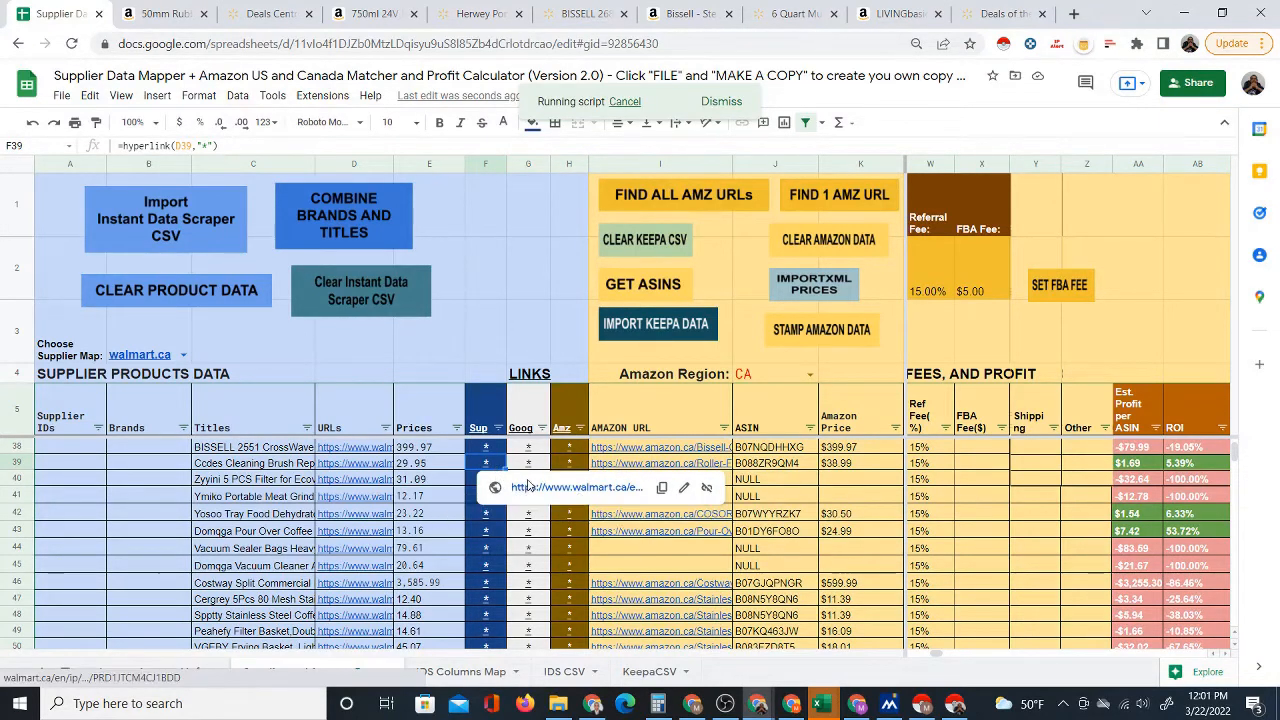
pyautogui.click(580, 465)
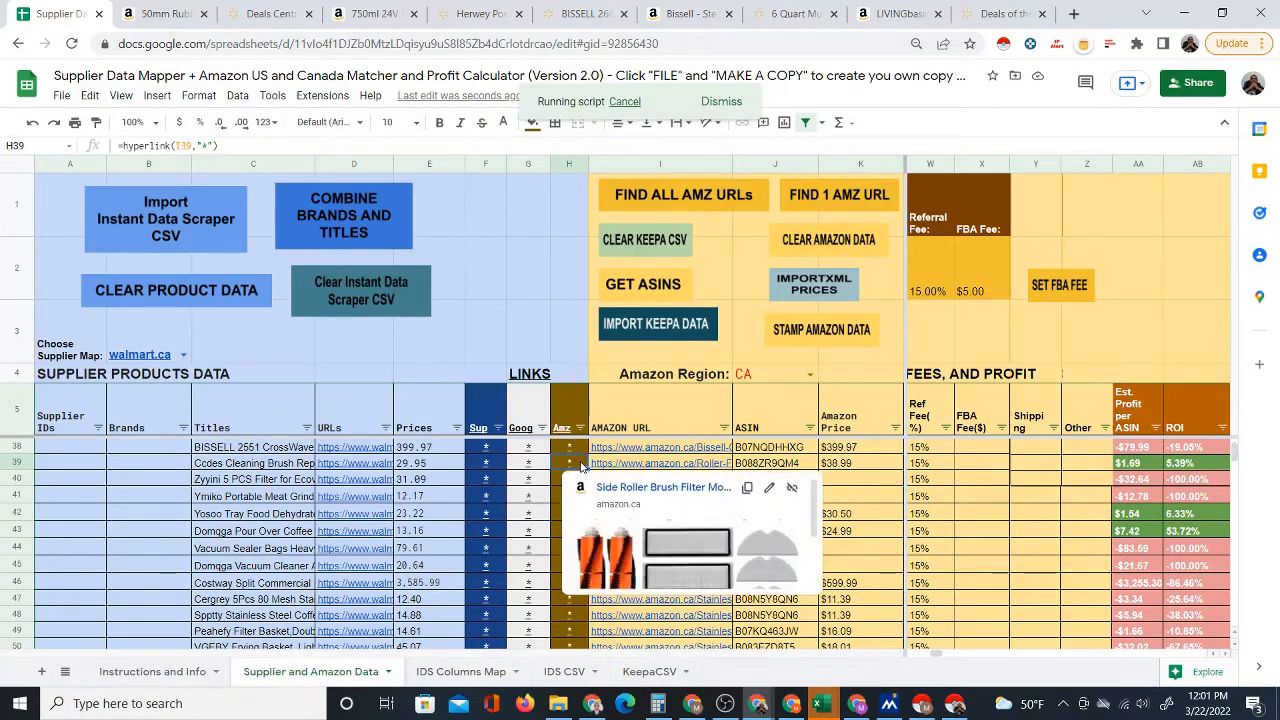
pyautogui.click(490, 465)
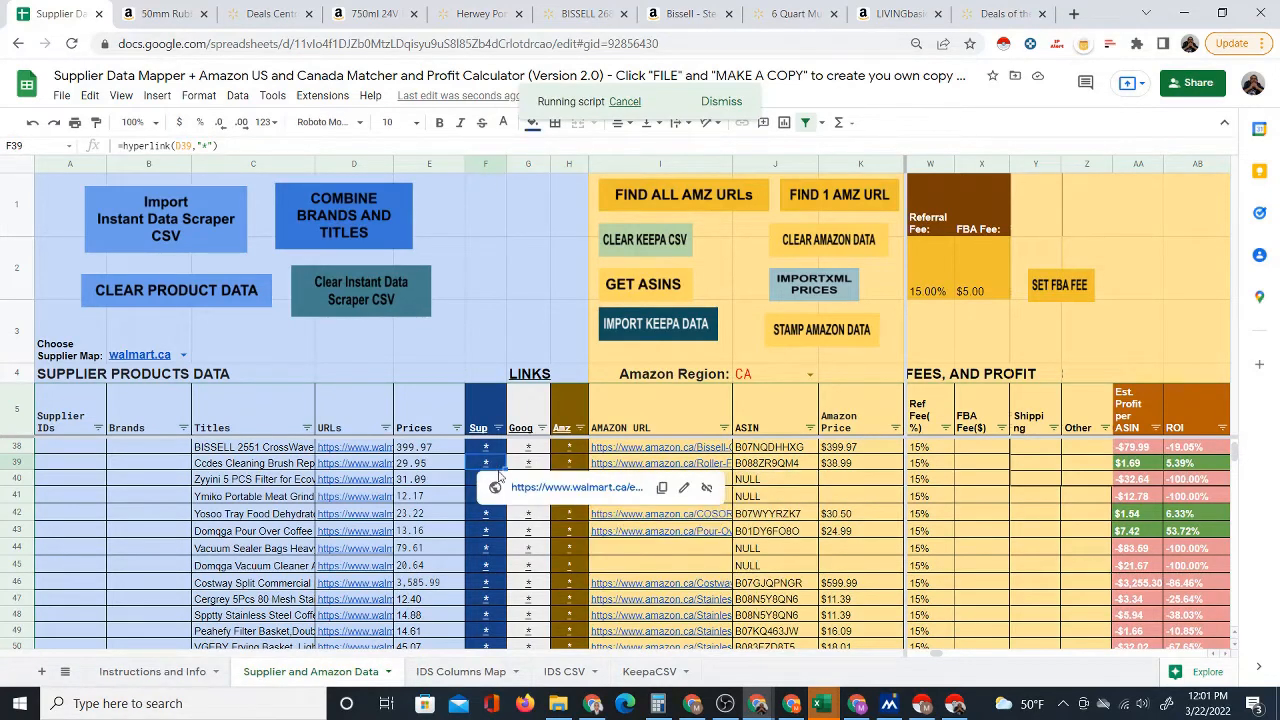
pyautogui.click(572, 464)
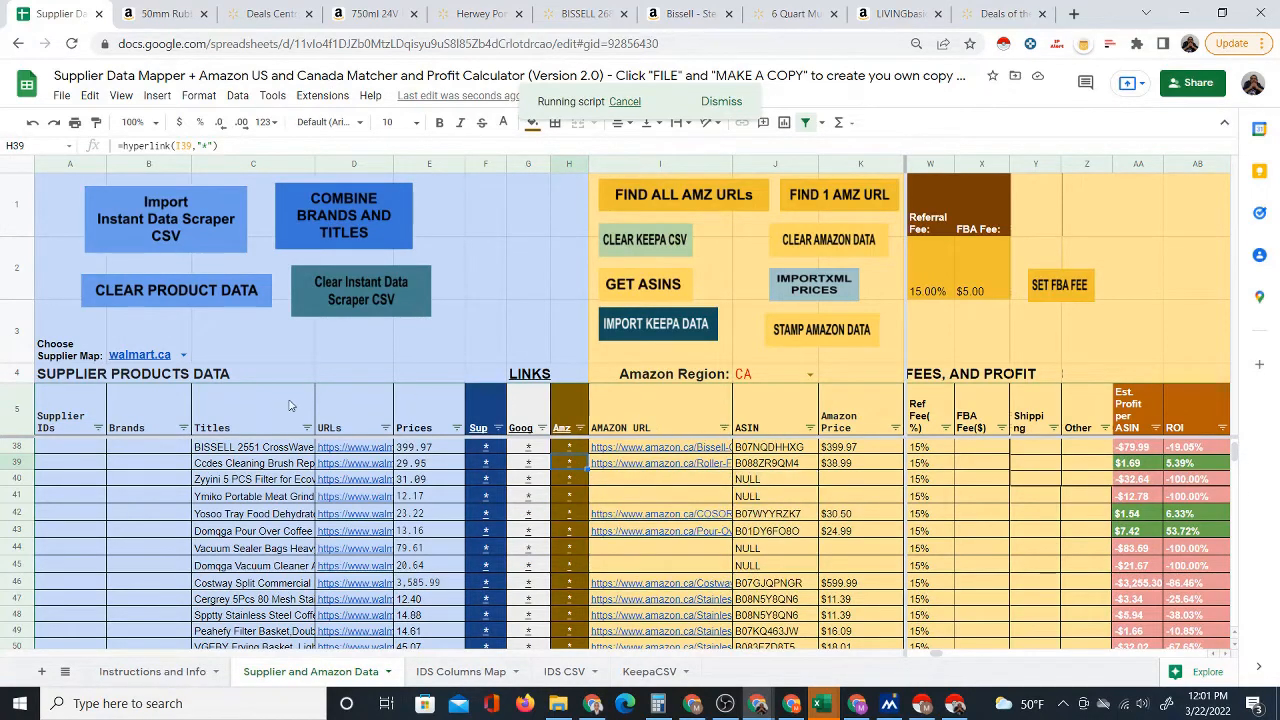
pyautogui.click(458, 350)
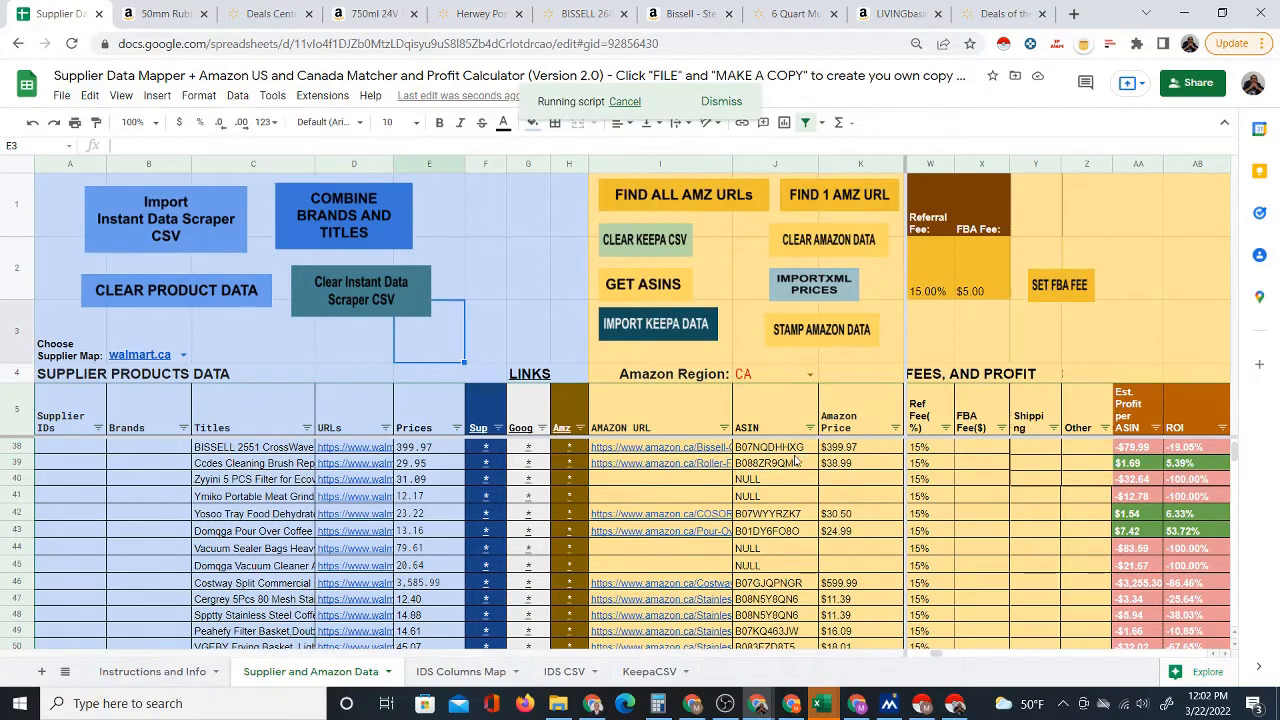
# - Check profit and ROI down to the last product, preview the Amazon link in row 60, and return to about row 41
pyautogui.scroll(-5, 808, 488)
pyautogui.scroll(-2, 805, 458)
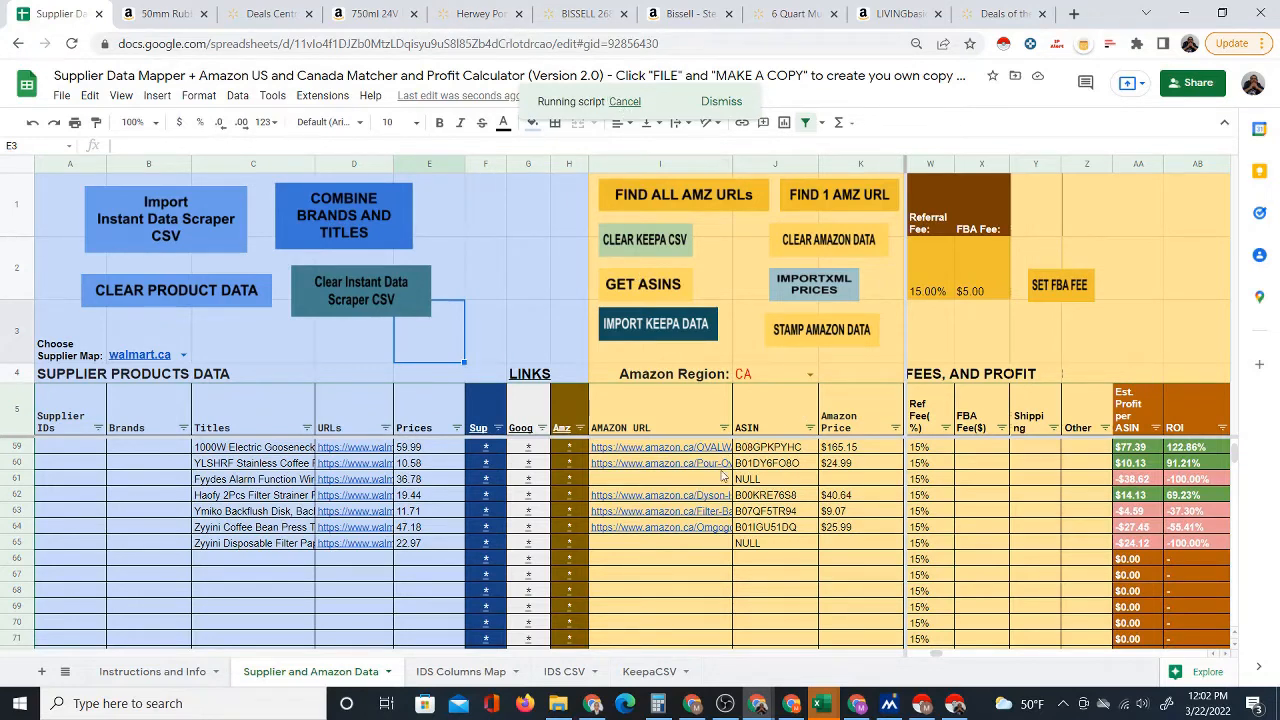
pyautogui.moveTo(720, 463)
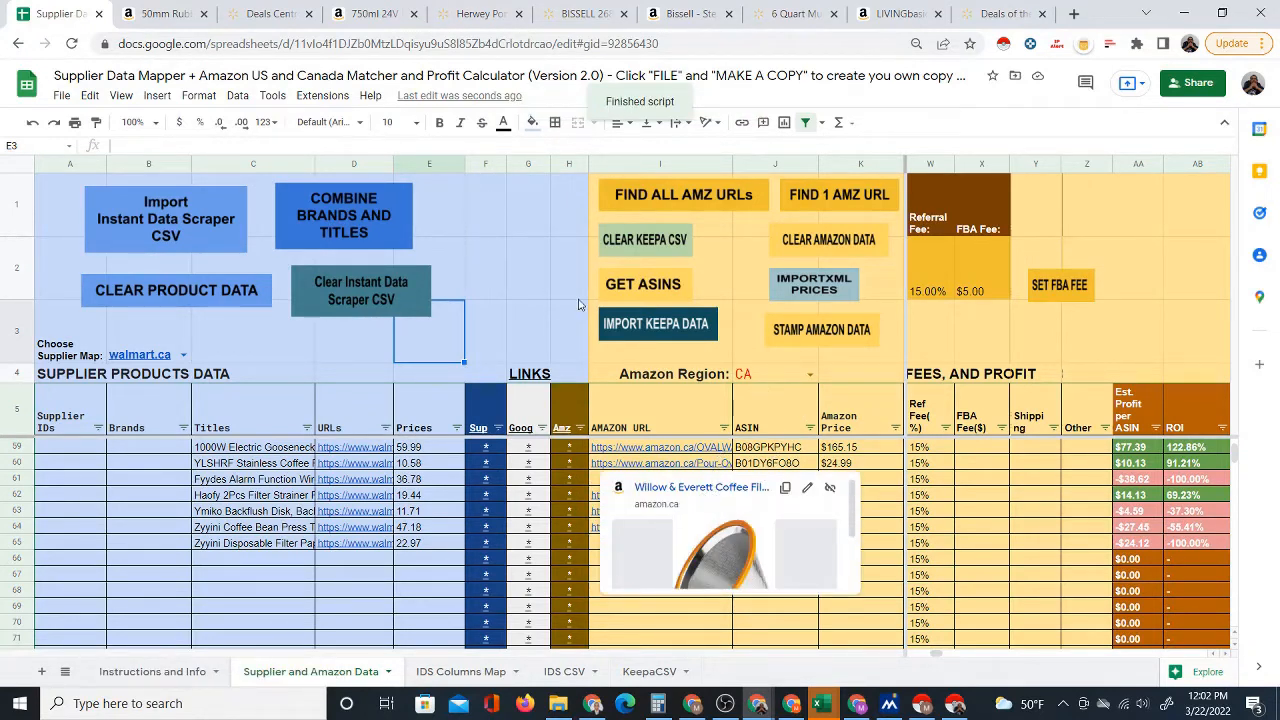
pyautogui.click(512, 262)
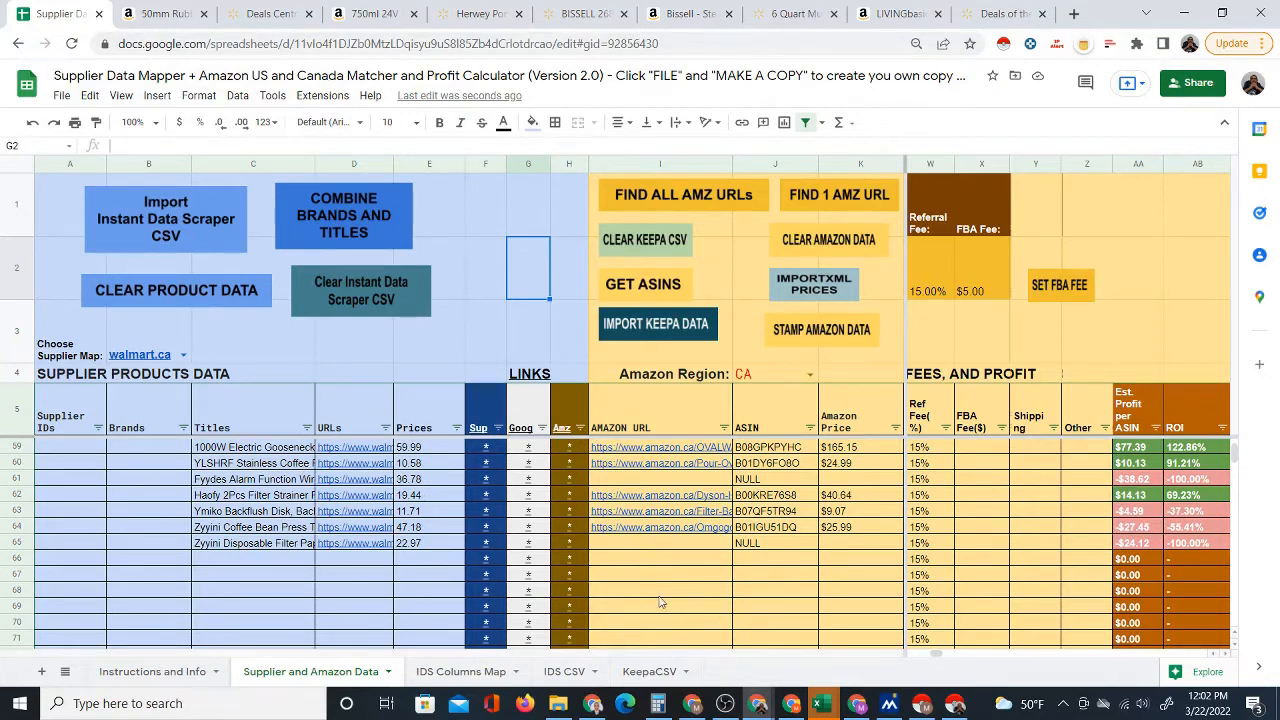
pyautogui.scroll(3, 745, 527)
pyautogui.scroll(2, 745, 527)
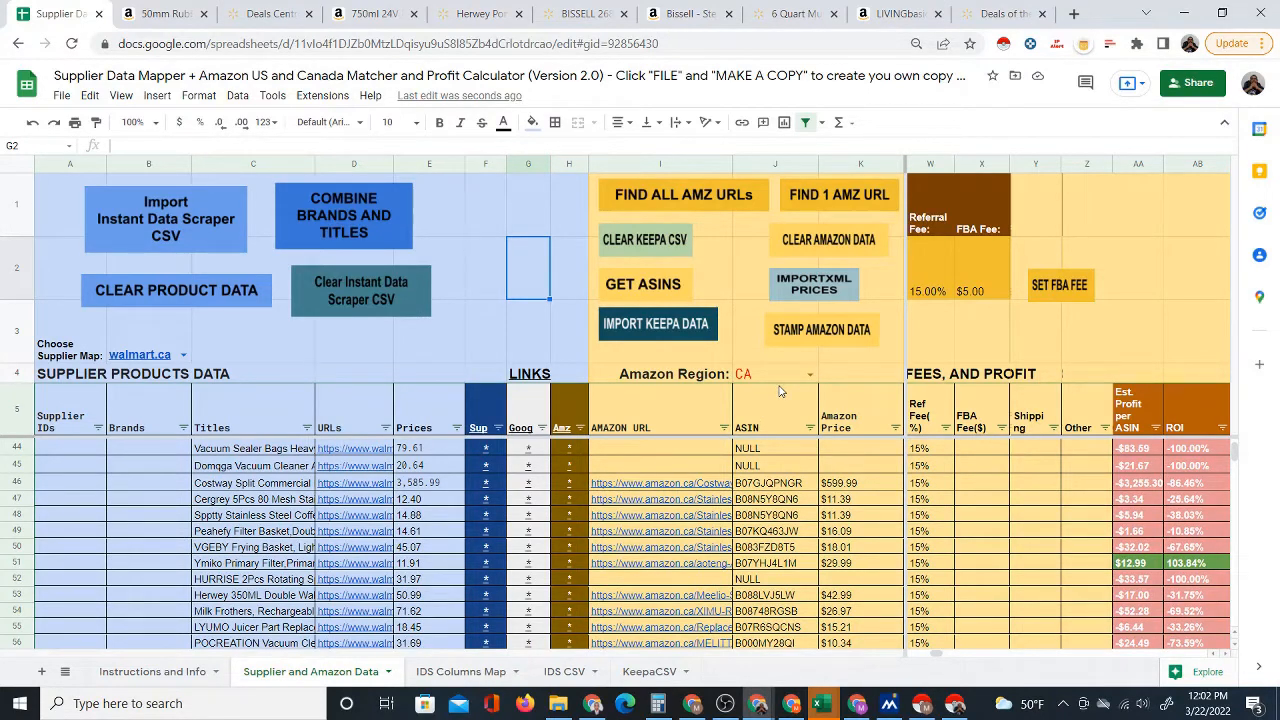
pyautogui.scroll(1, 767, 429)
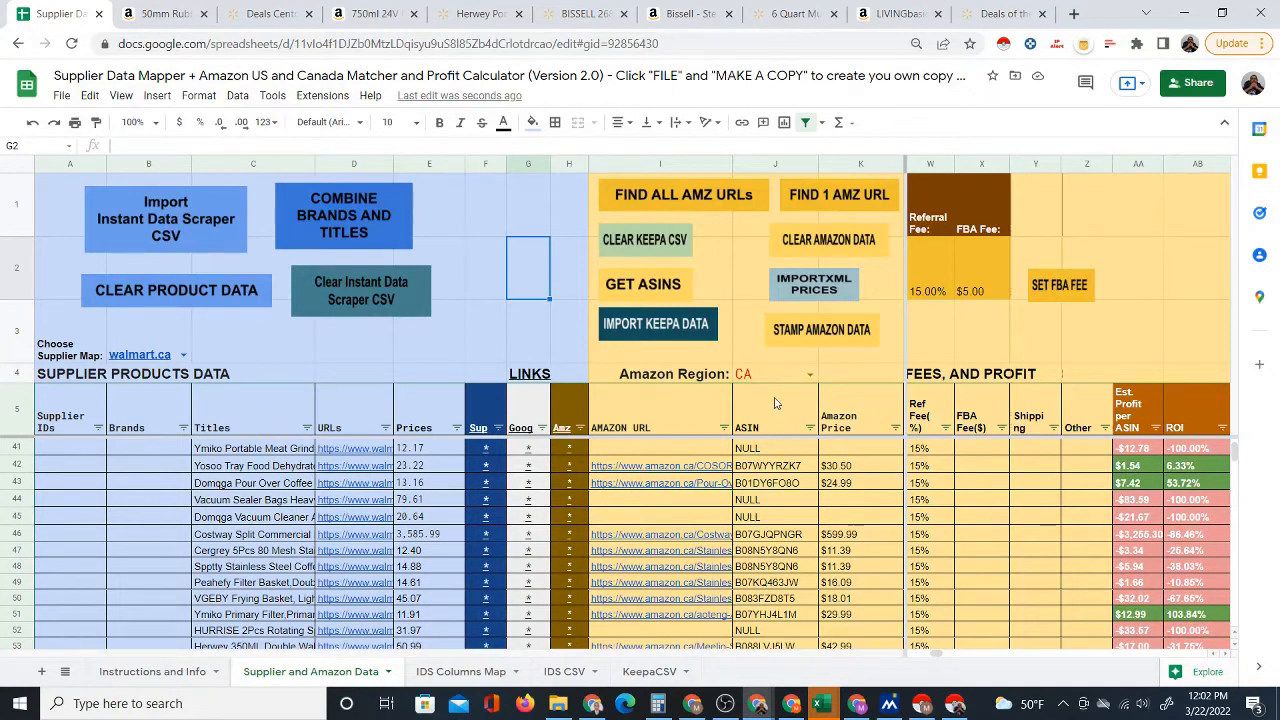
pyautogui.click(316, 349)
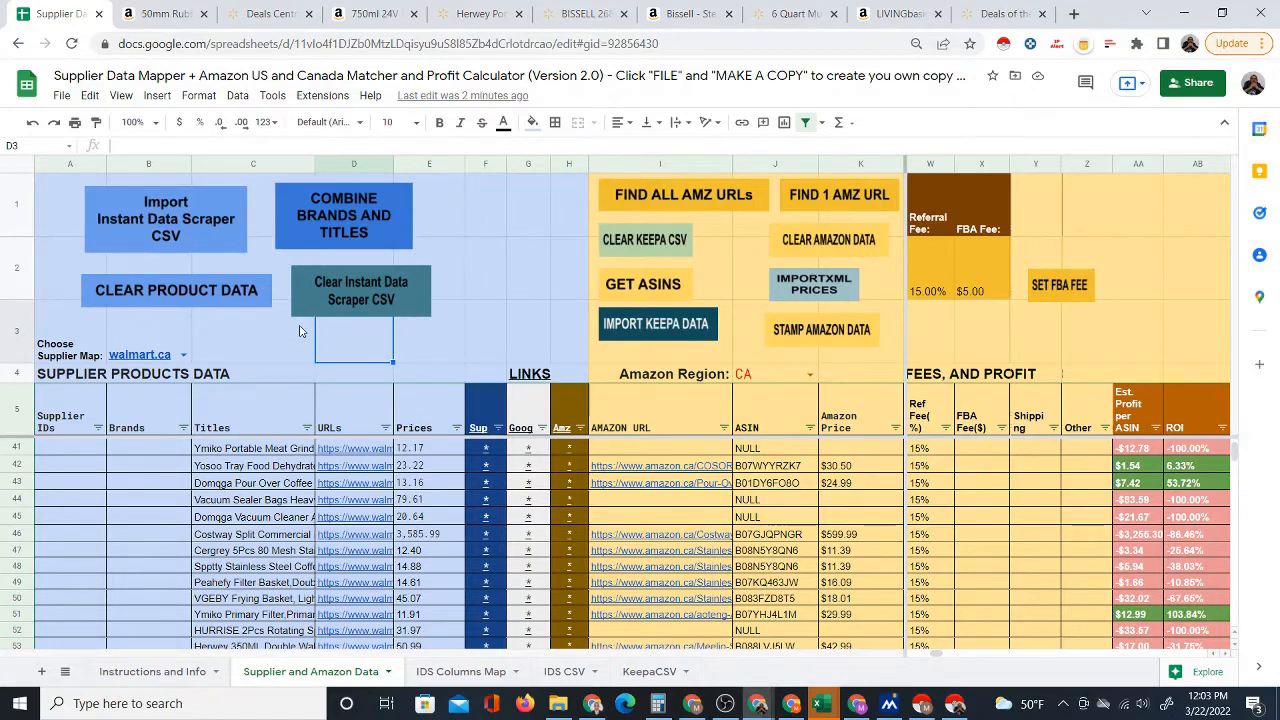
pyautogui.click(287, 349)
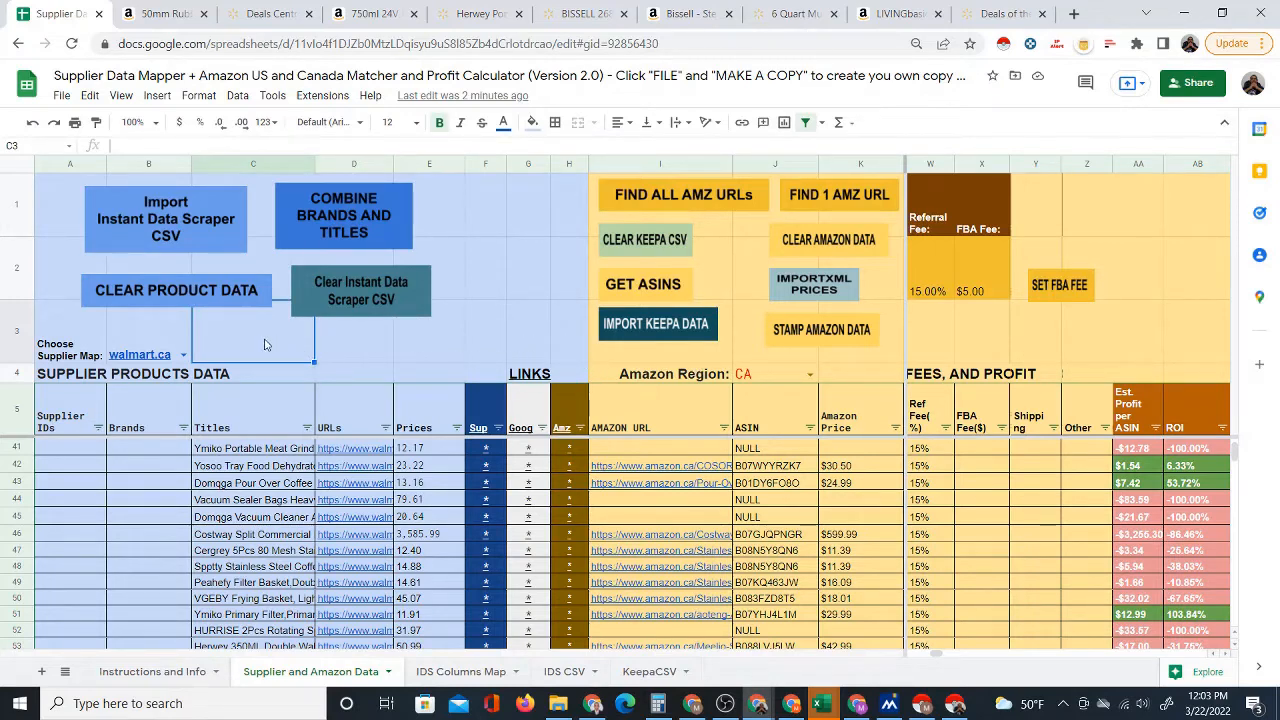
pyautogui.moveTo(266, 343); pyautogui.dragTo(569, 347)
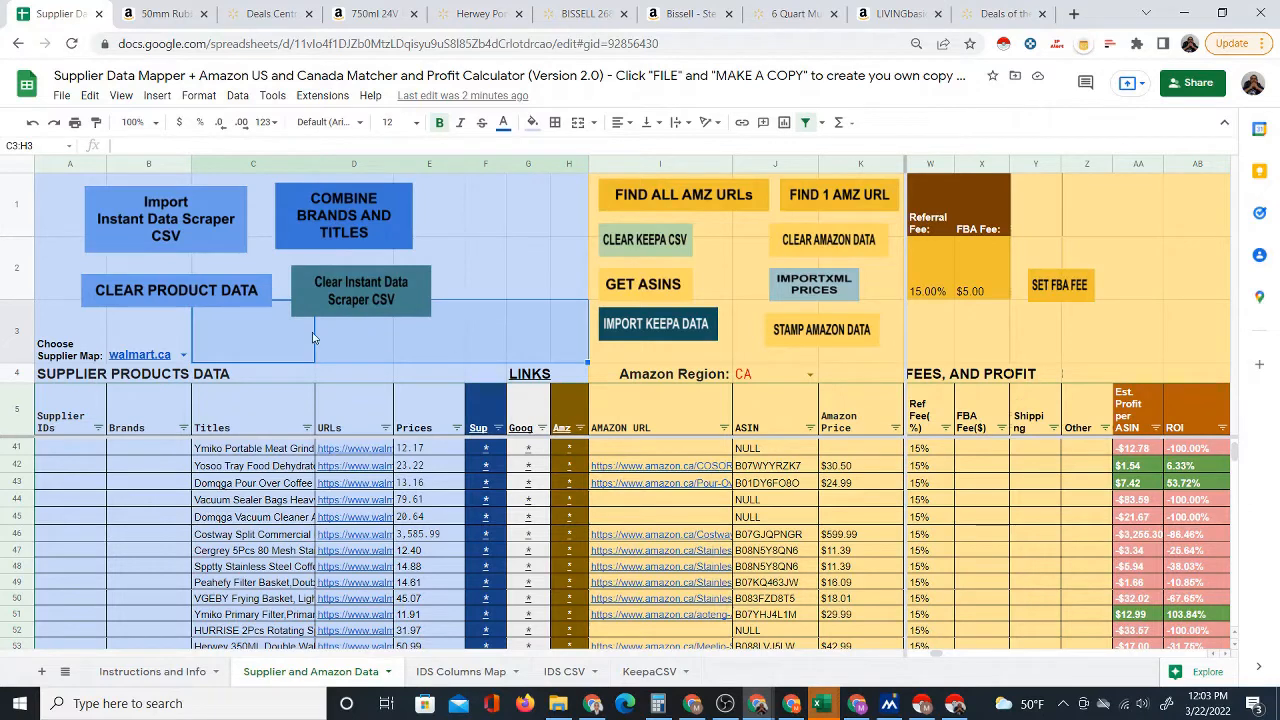